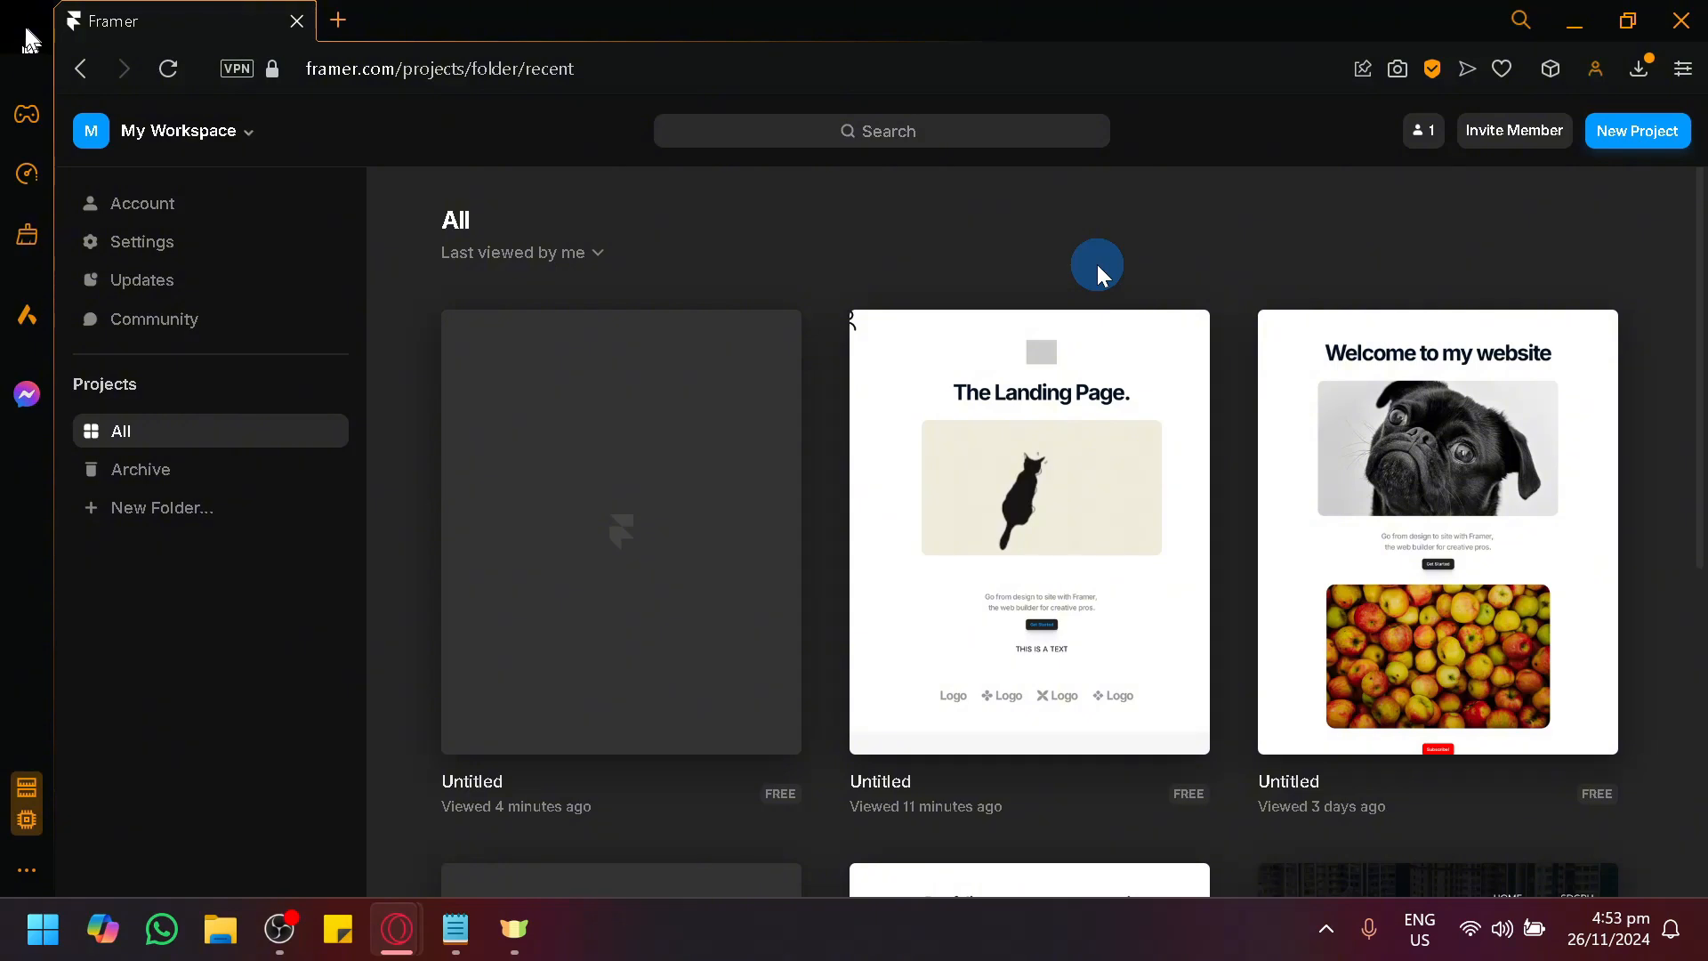
Open the most recently viewed untitled project and browse the light and dark navigation bar templates in the insert library.
click(602, 501)
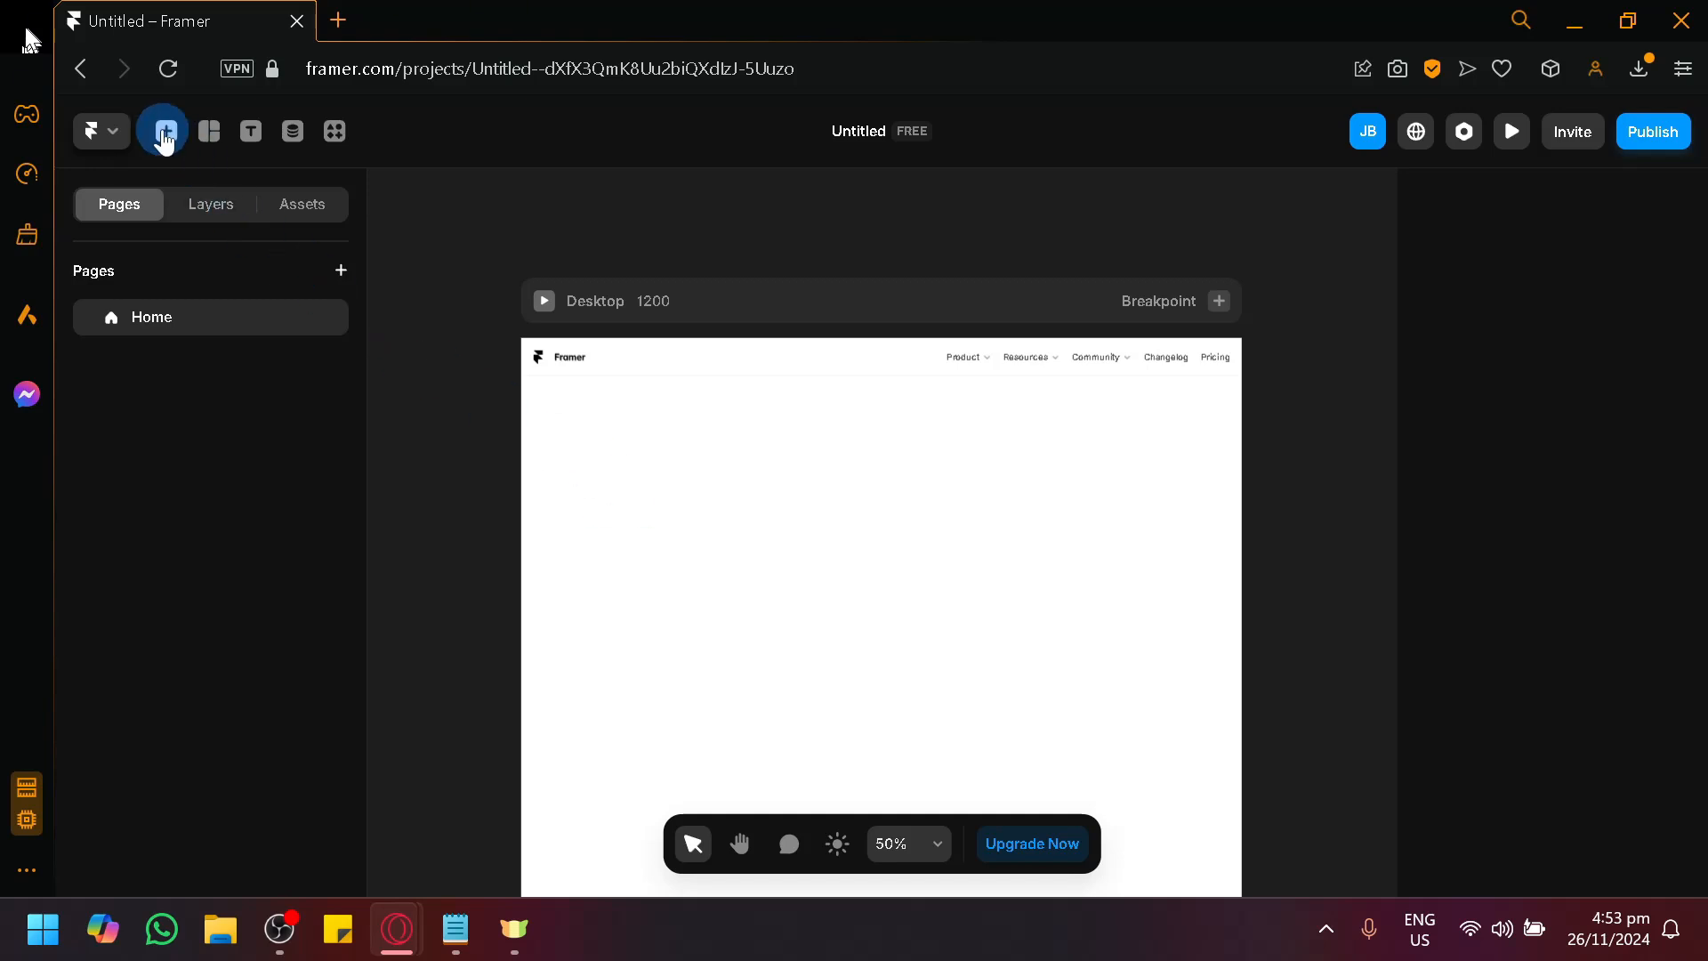
click(164, 135)
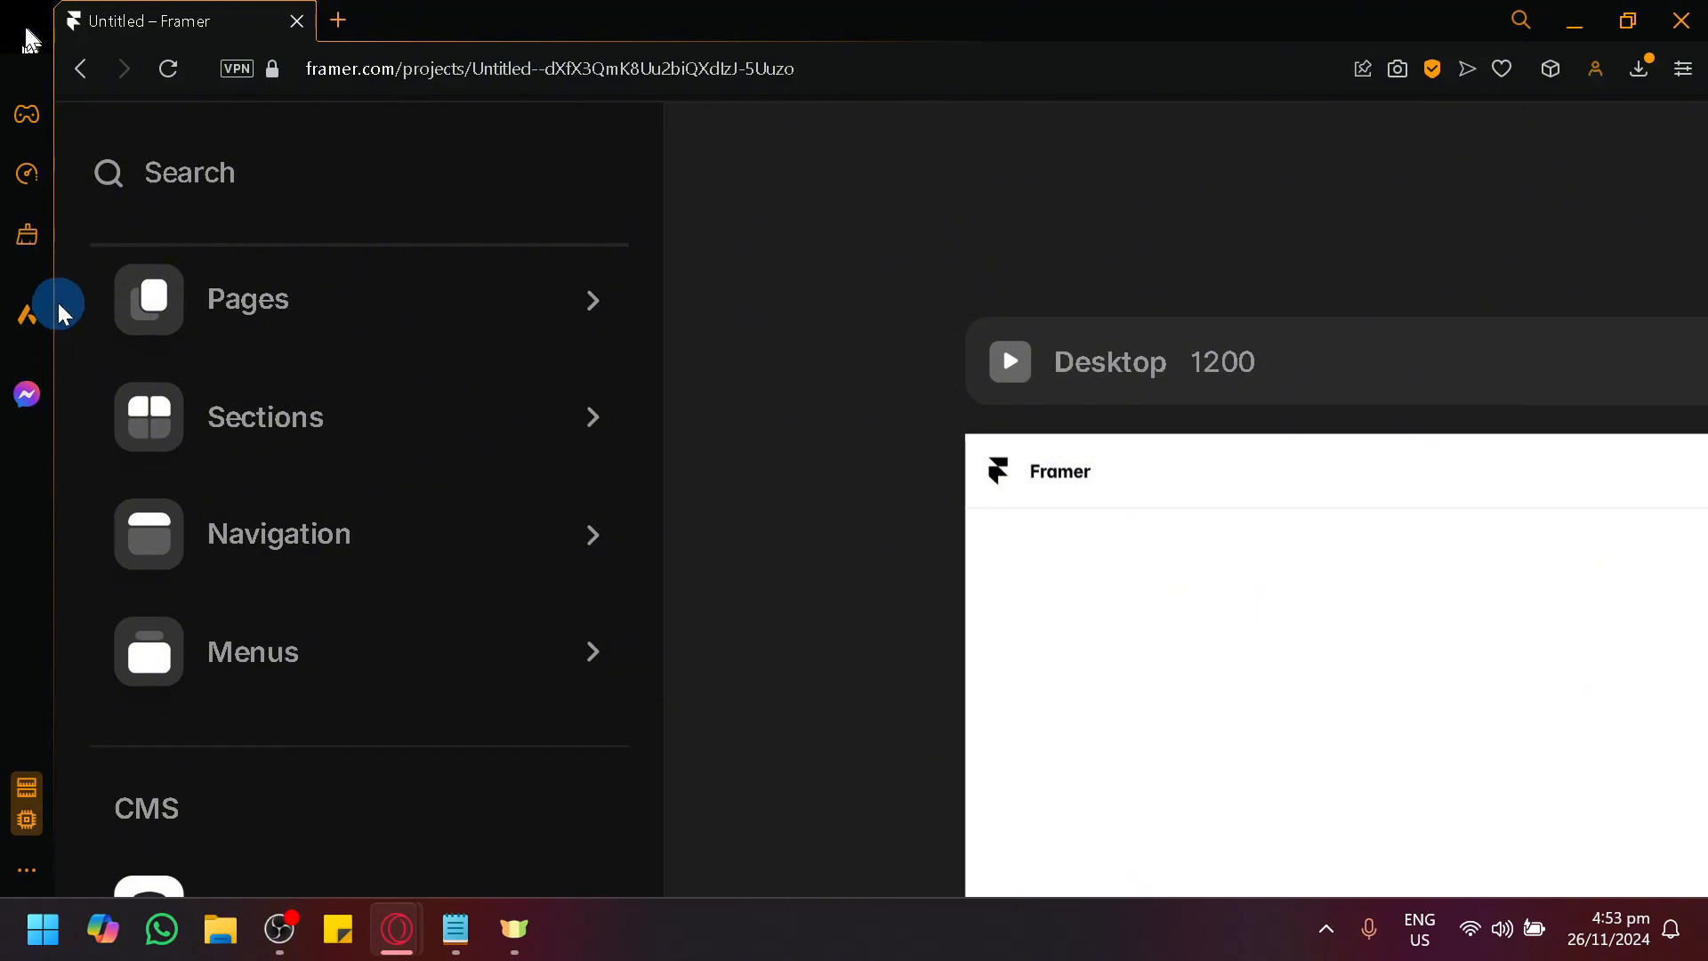
scroll(75, 332, up, 1)
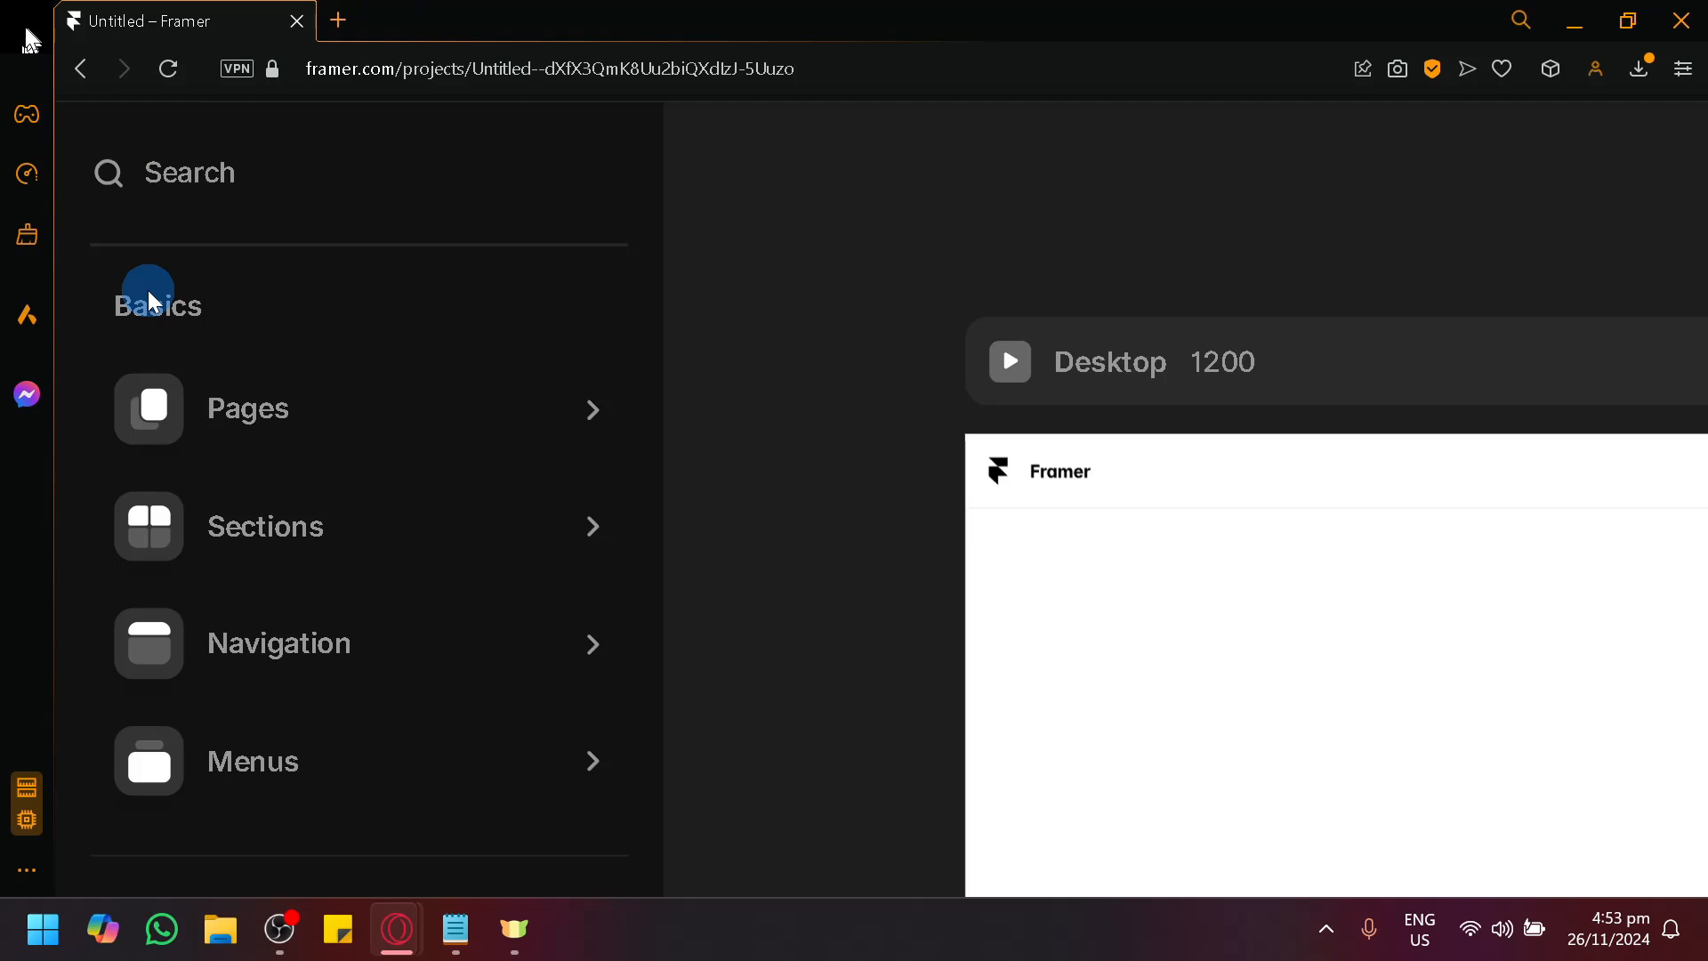
mouse_move(384, 663)
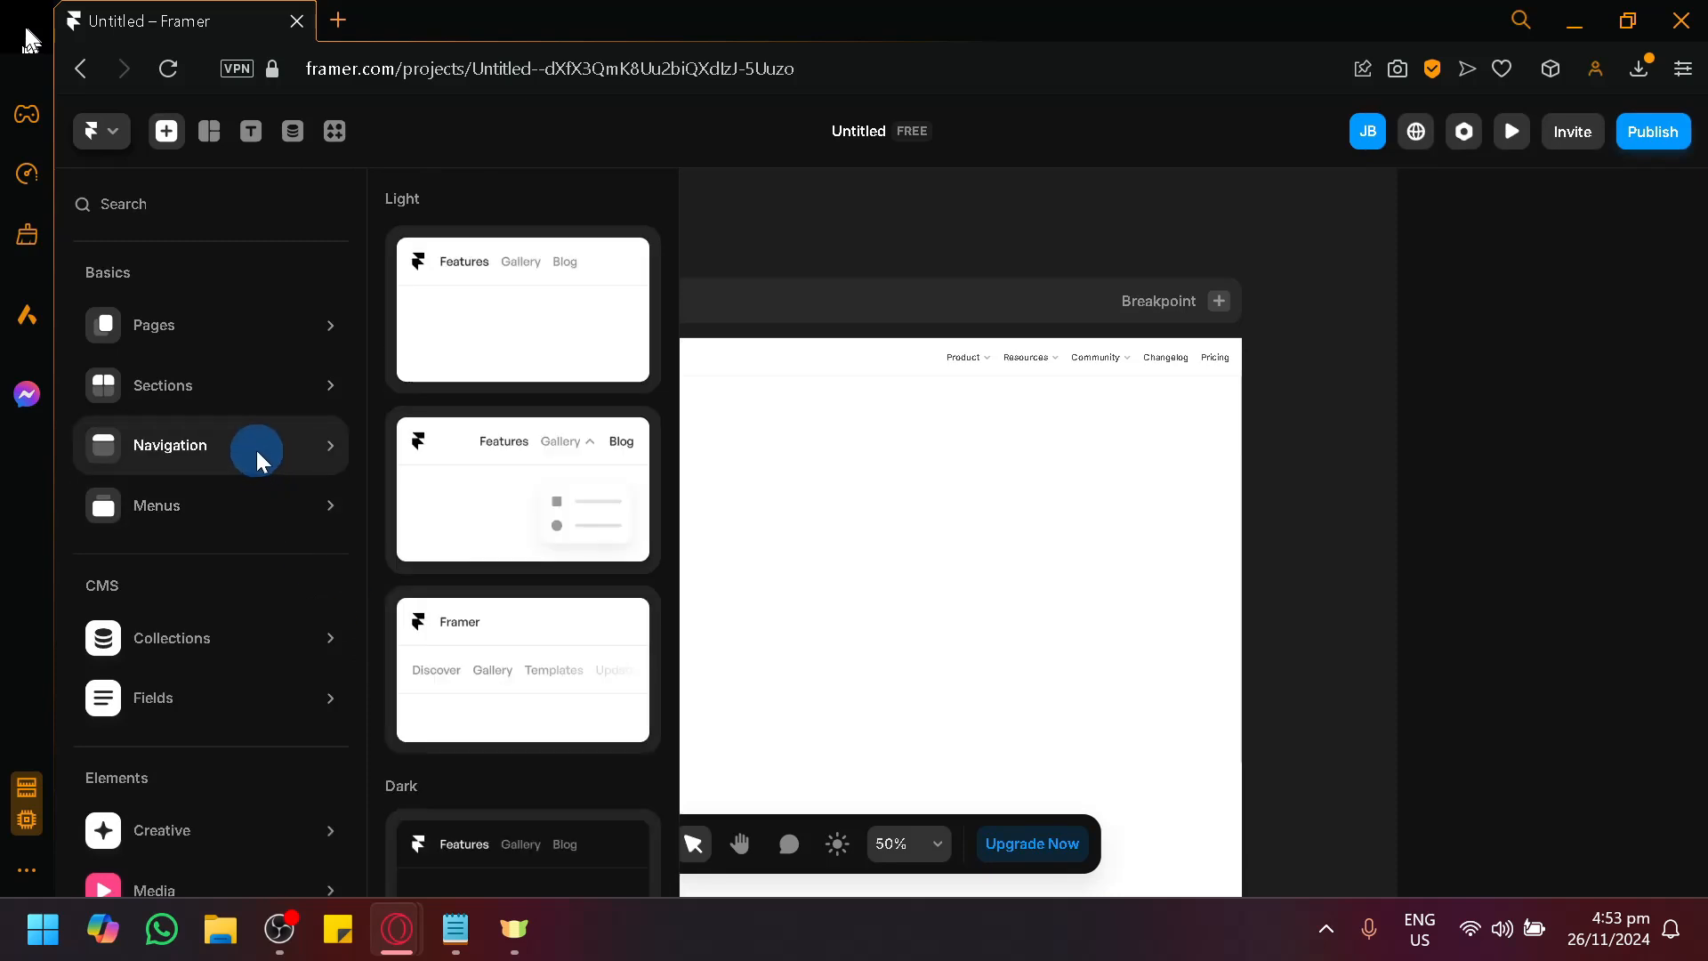
scroll(534, 532, down, 3)
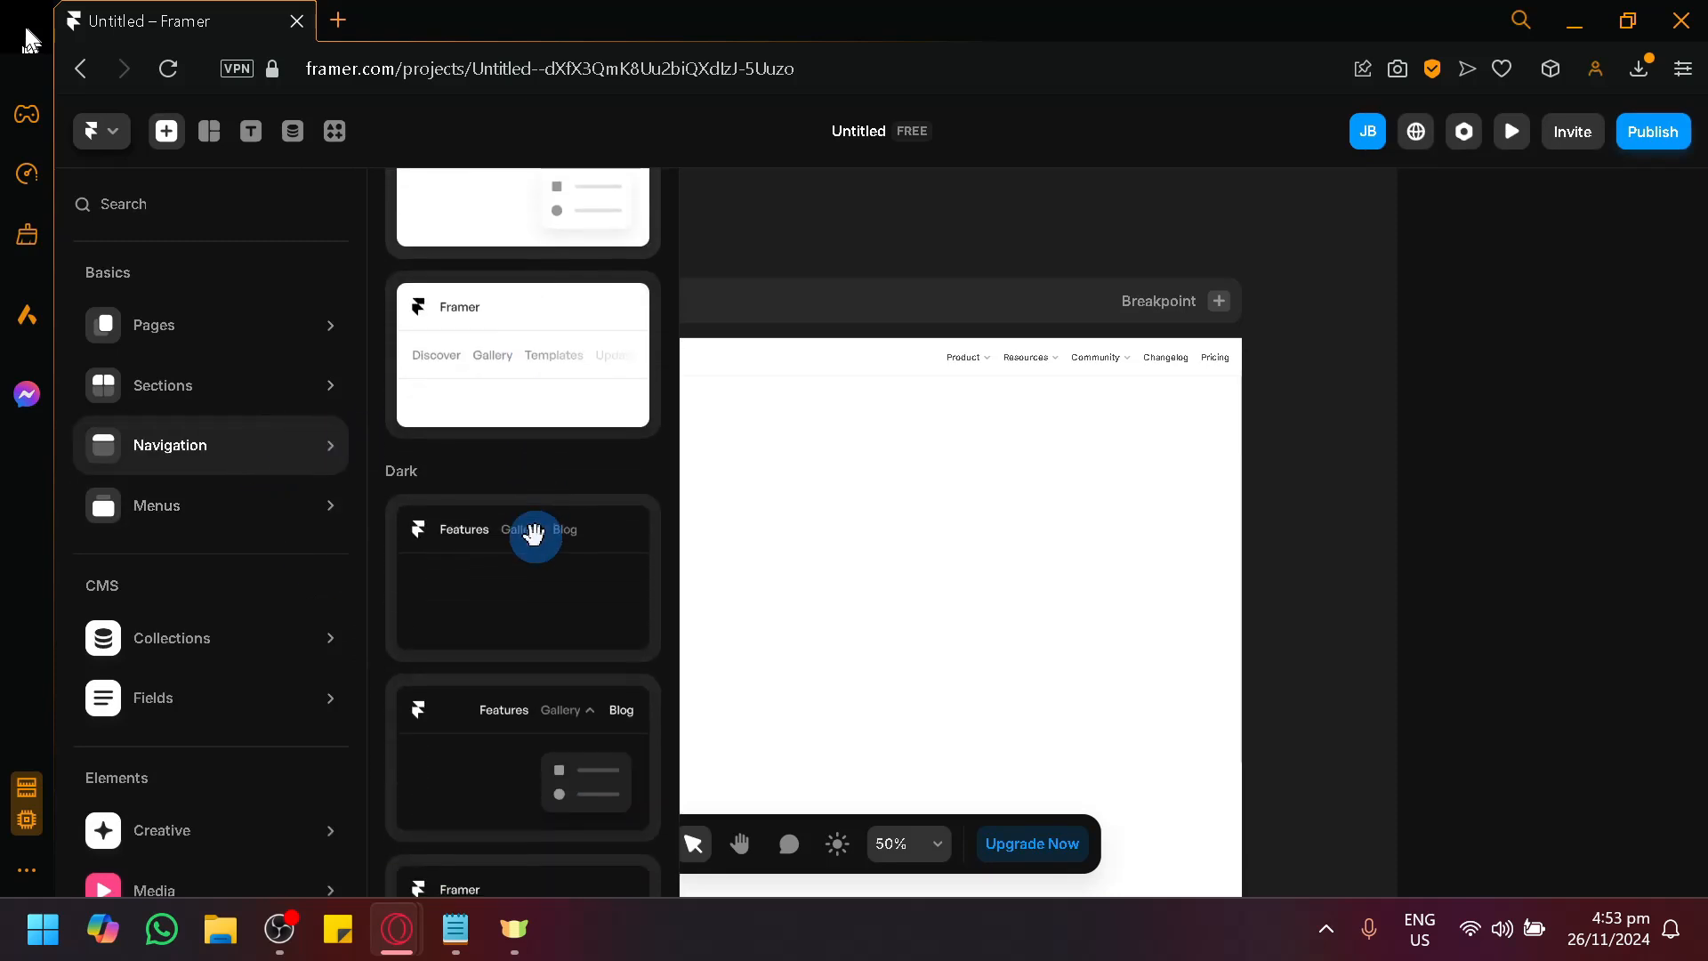
scroll(534, 533, down, 2)
scroll(533, 533, up, 4)
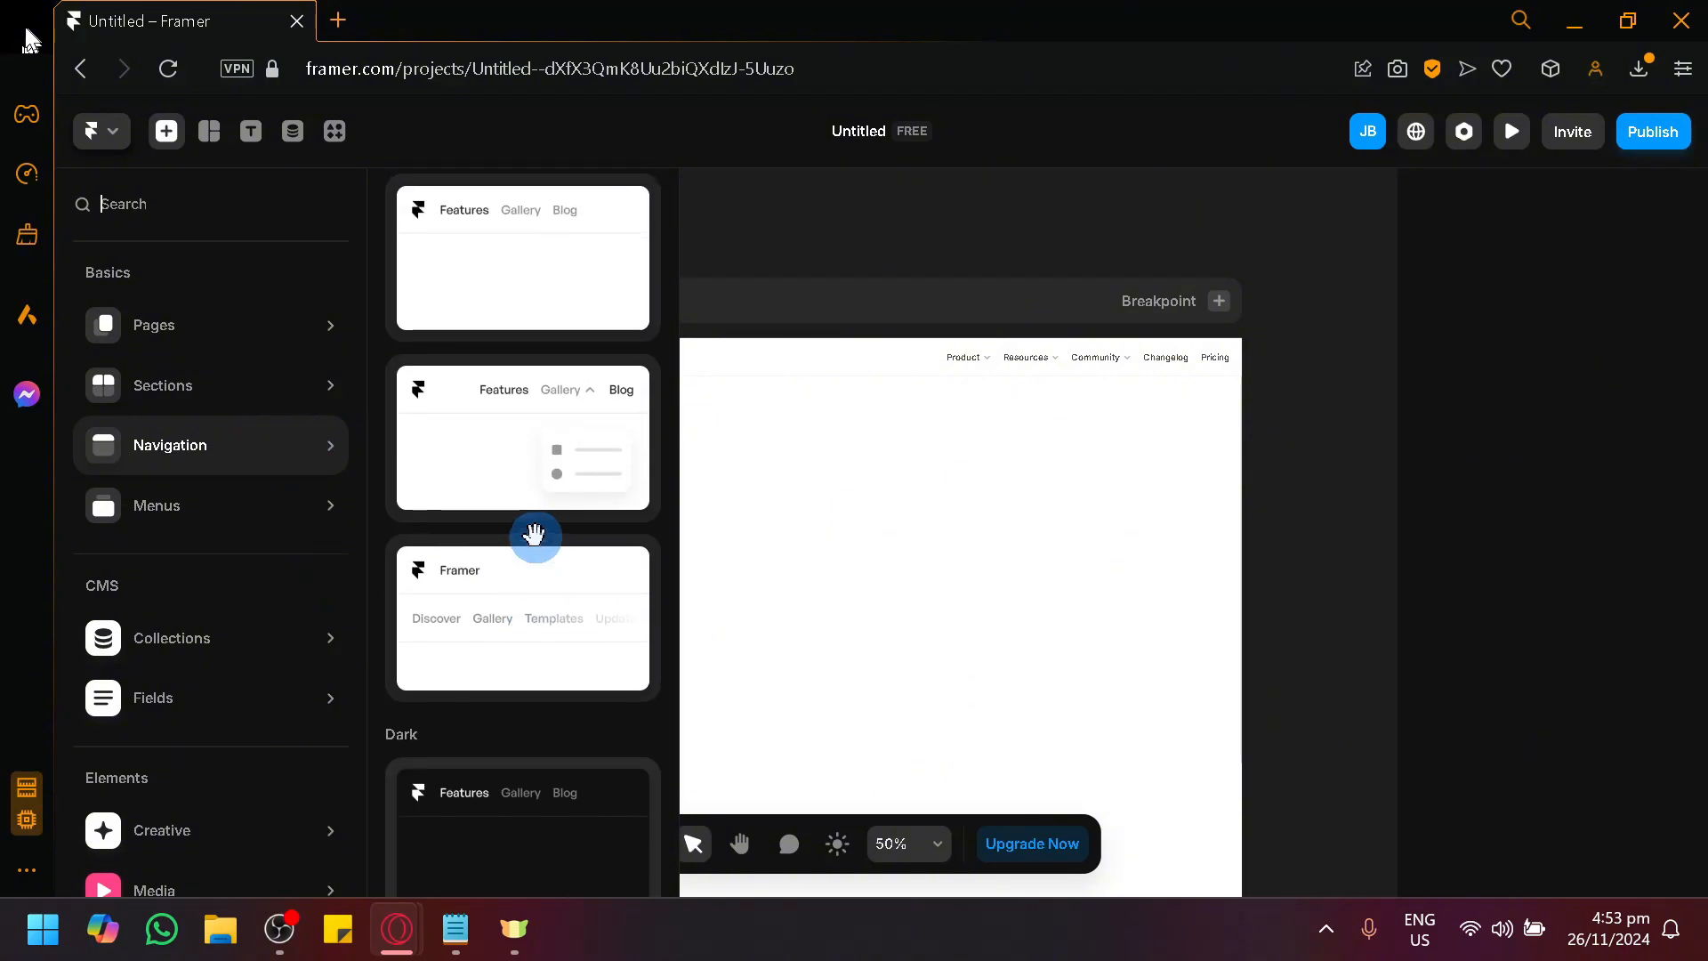
scroll(534, 534, up, 1)
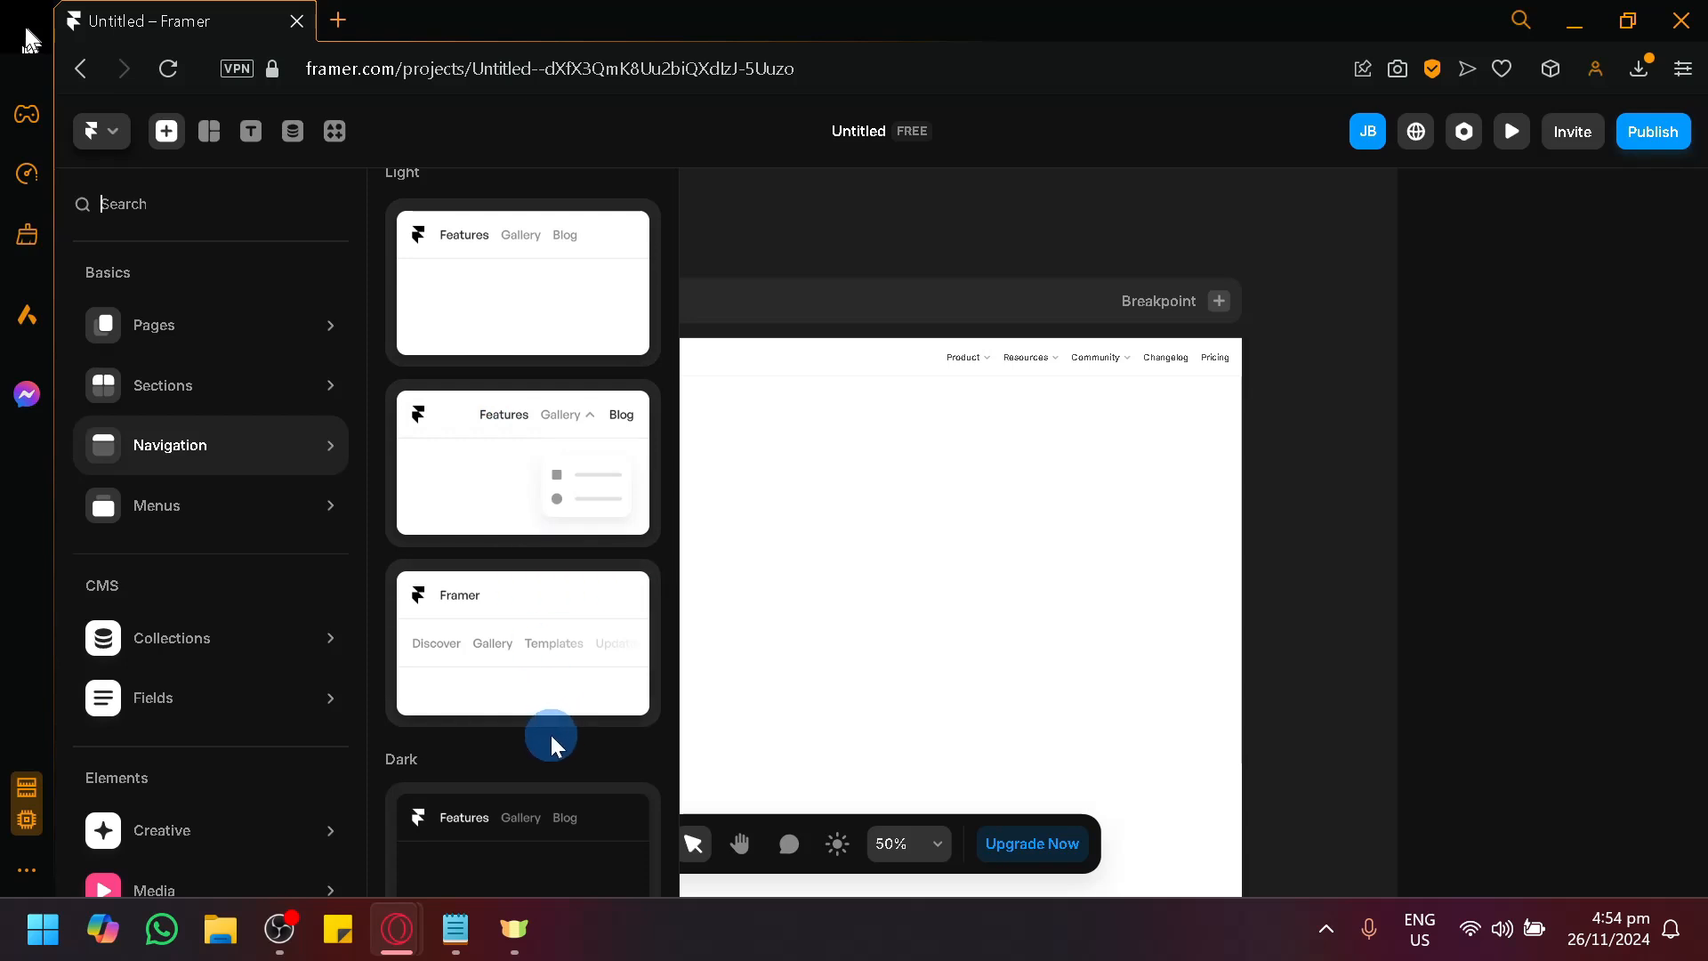
scroll(552, 734, down, 5)
scroll(525, 514, up, 5)
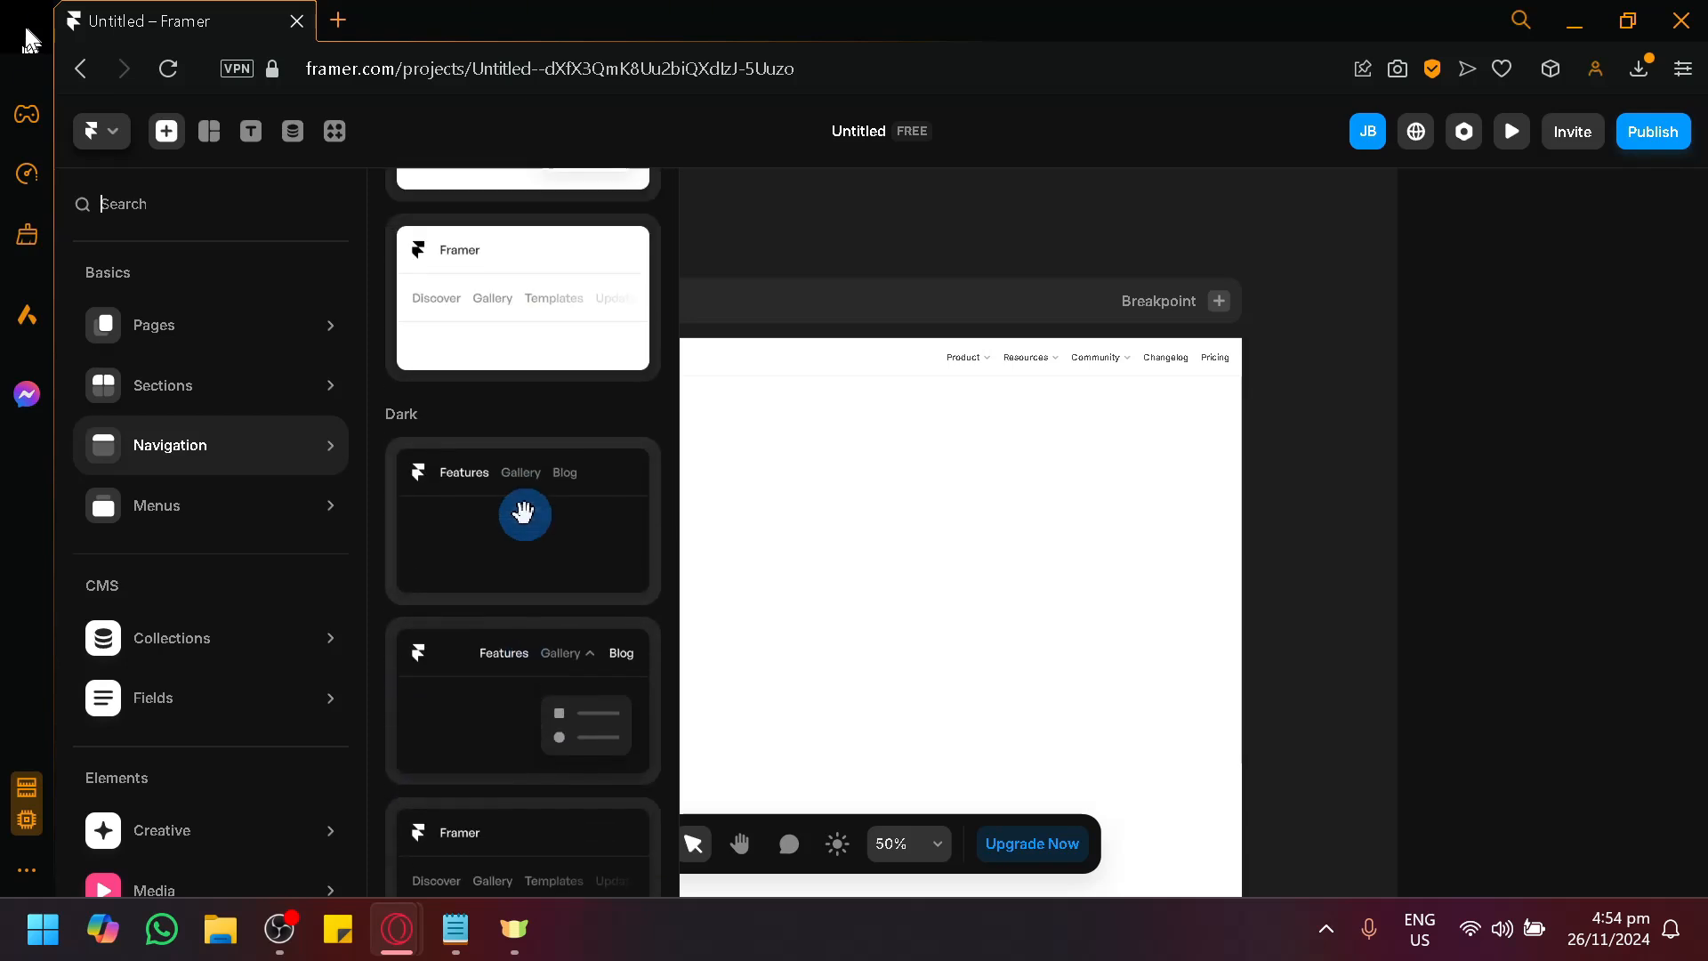
Delete the existing navigation bar from the Desktop page.
click(698, 438)
click(590, 356)
key(Delete)
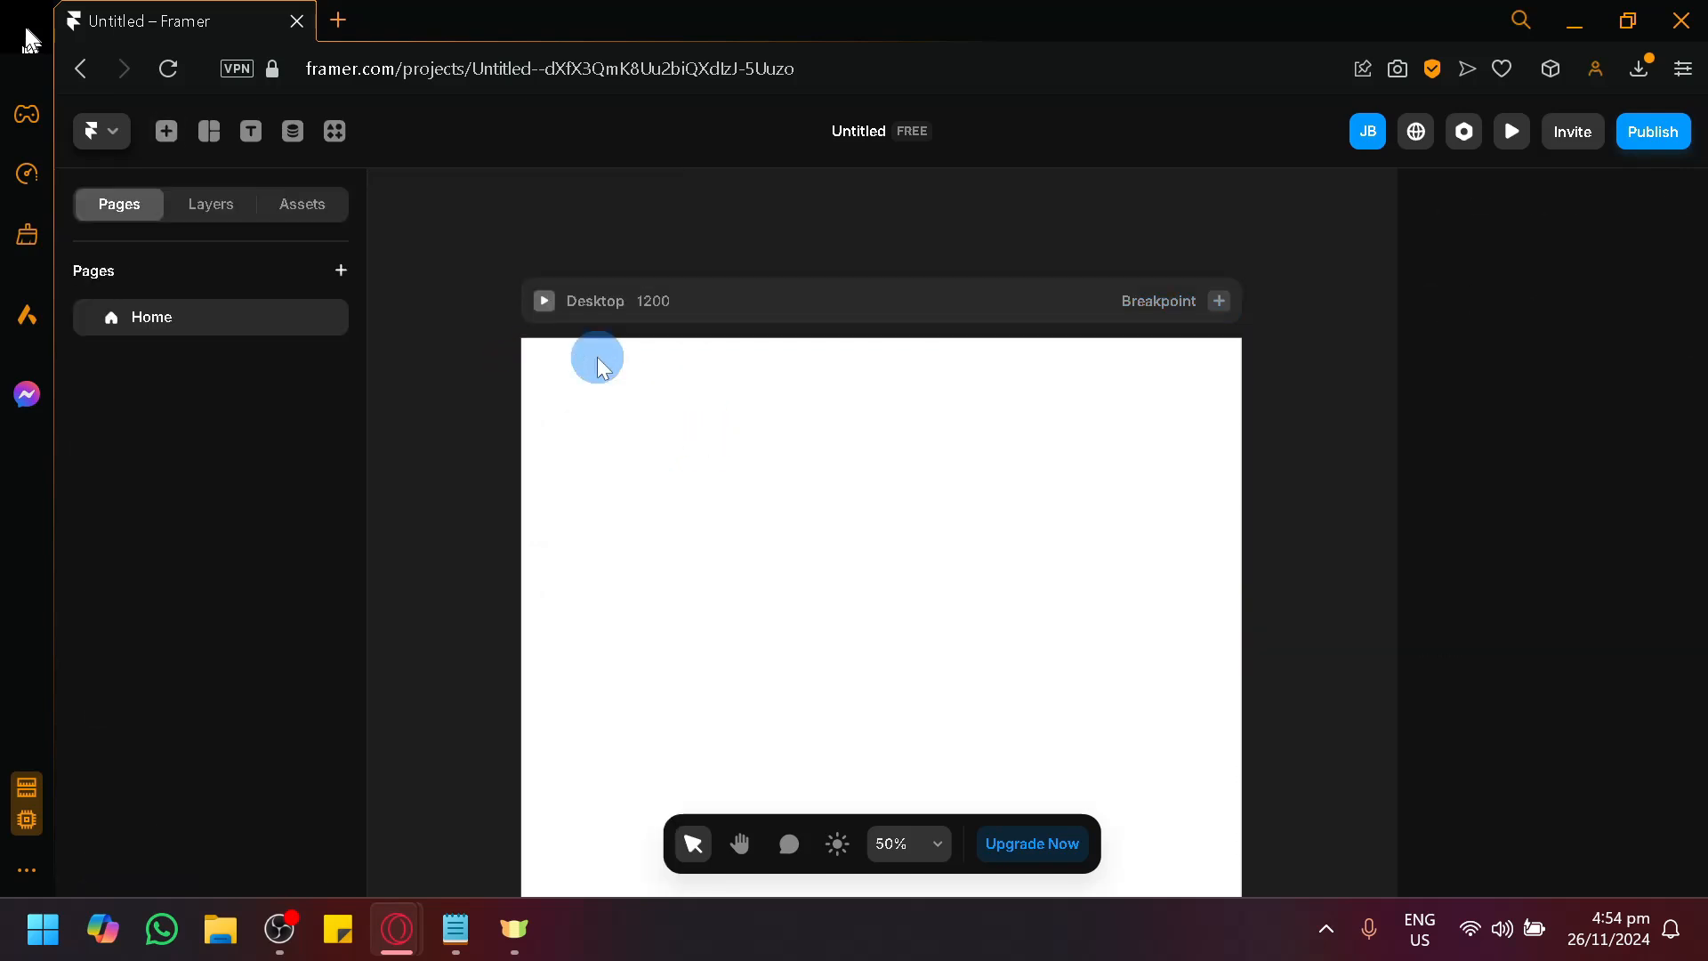
Show the page's layers and insert the first light navigation template, with Features, Gallery and Blog, onto the Desktop page.
click(218, 212)
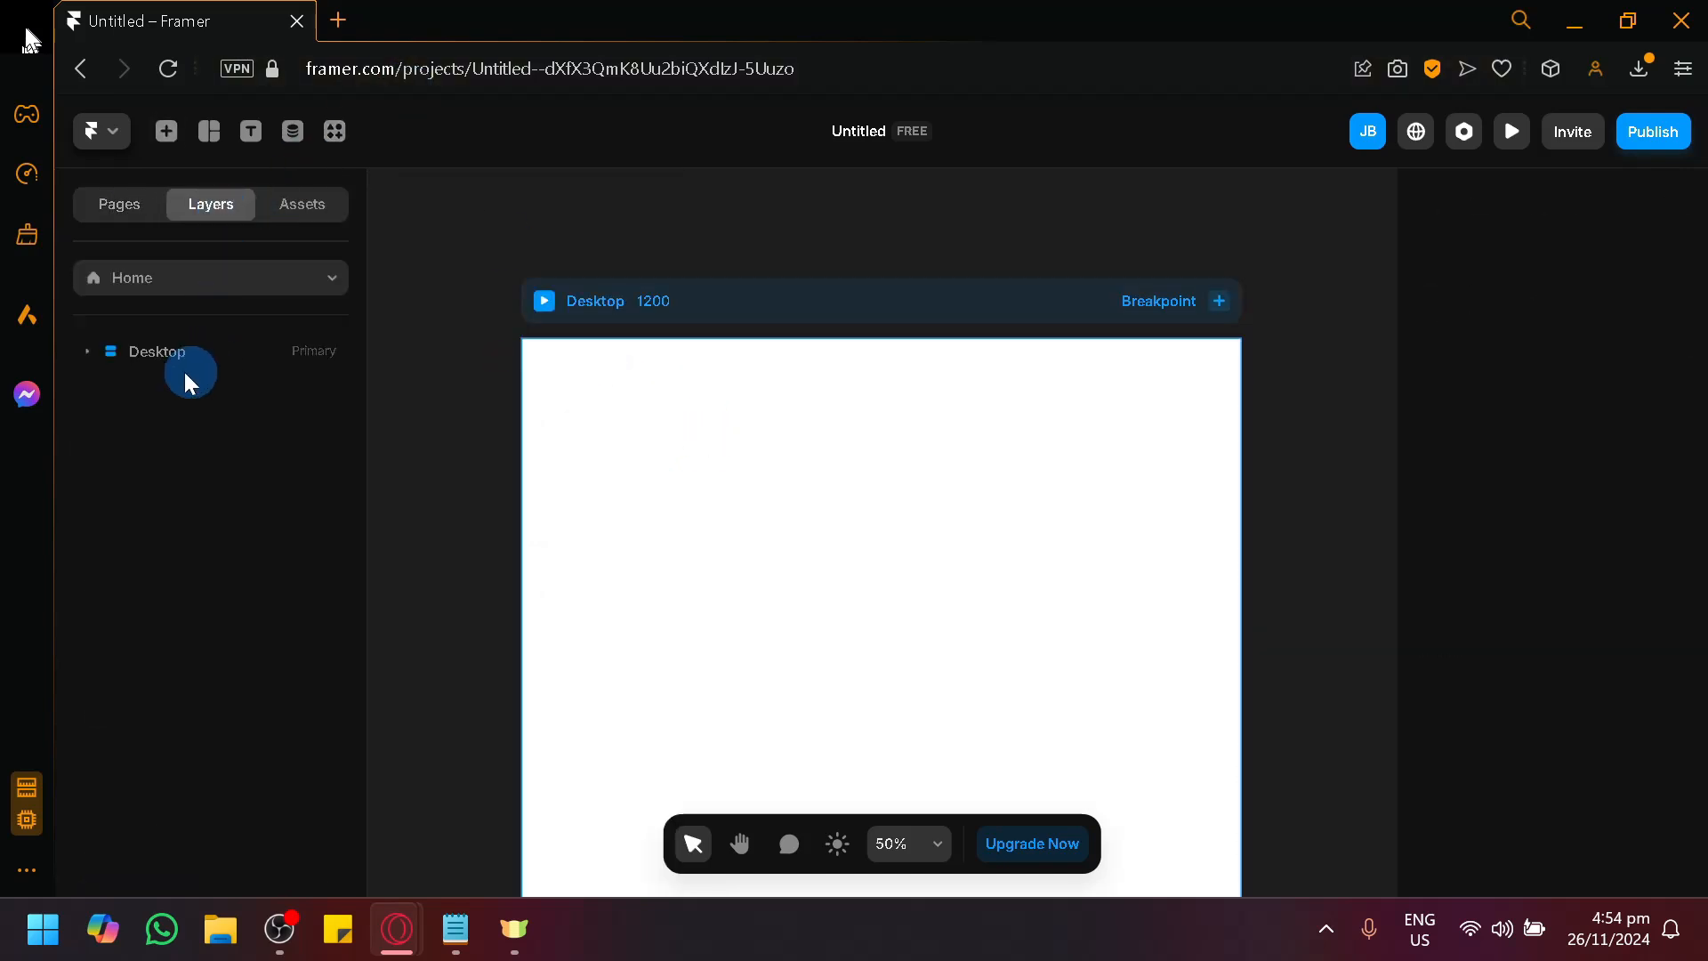
click(167, 131)
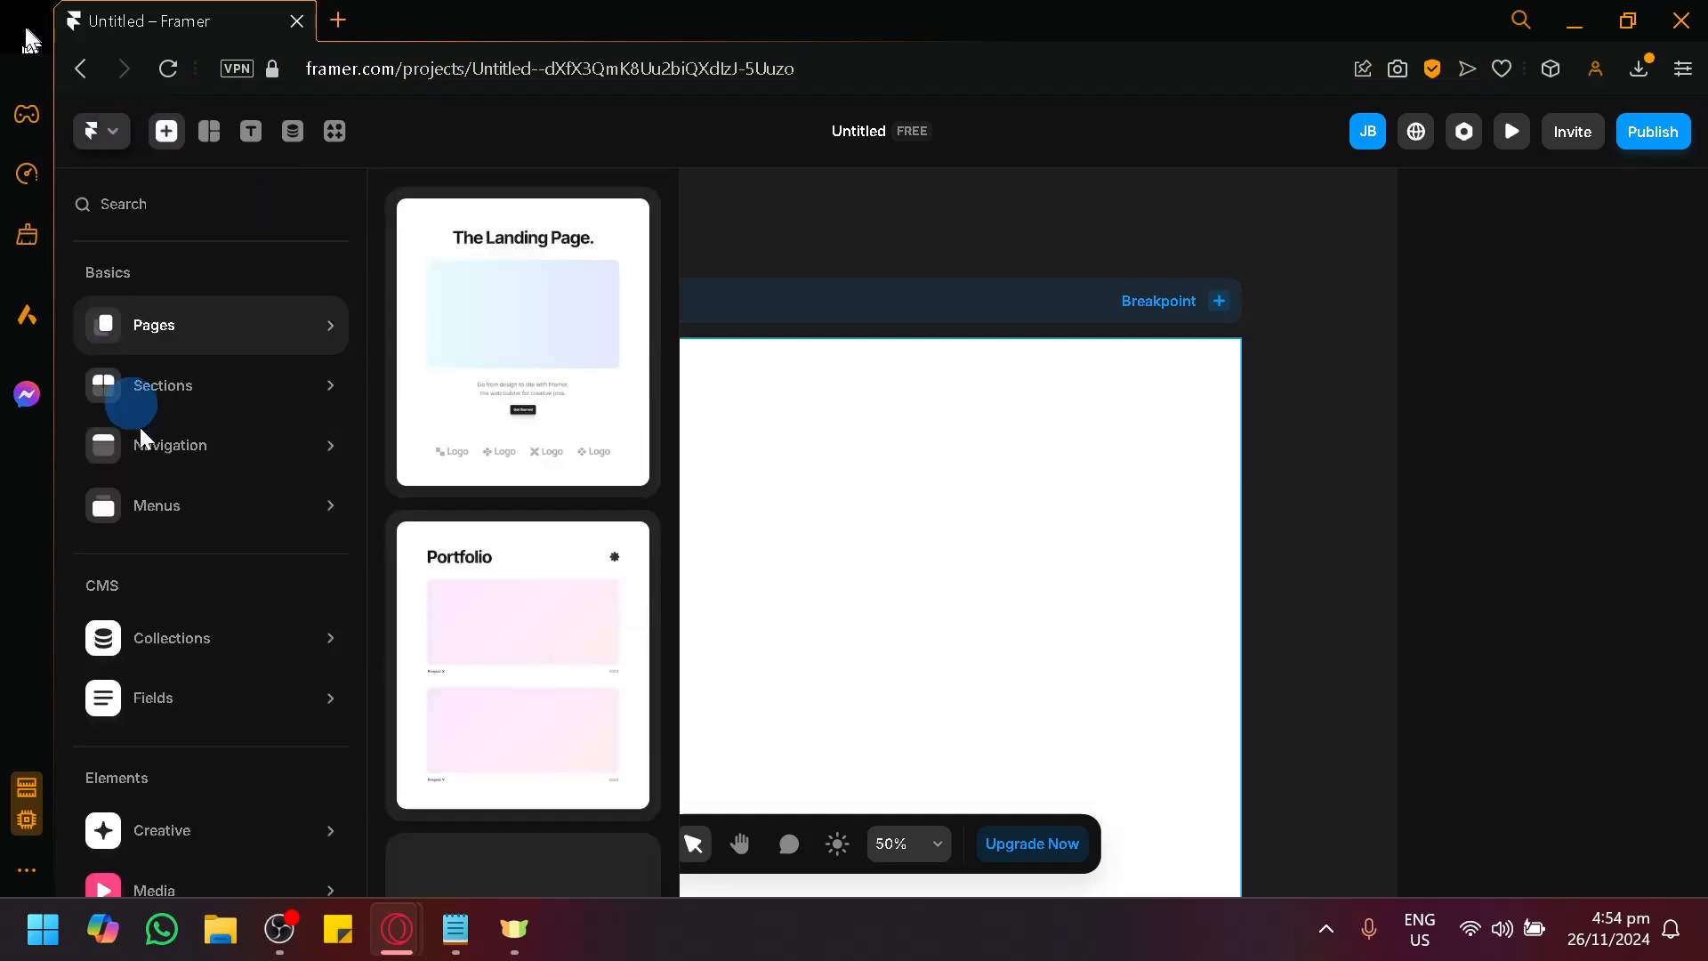
click(495, 229)
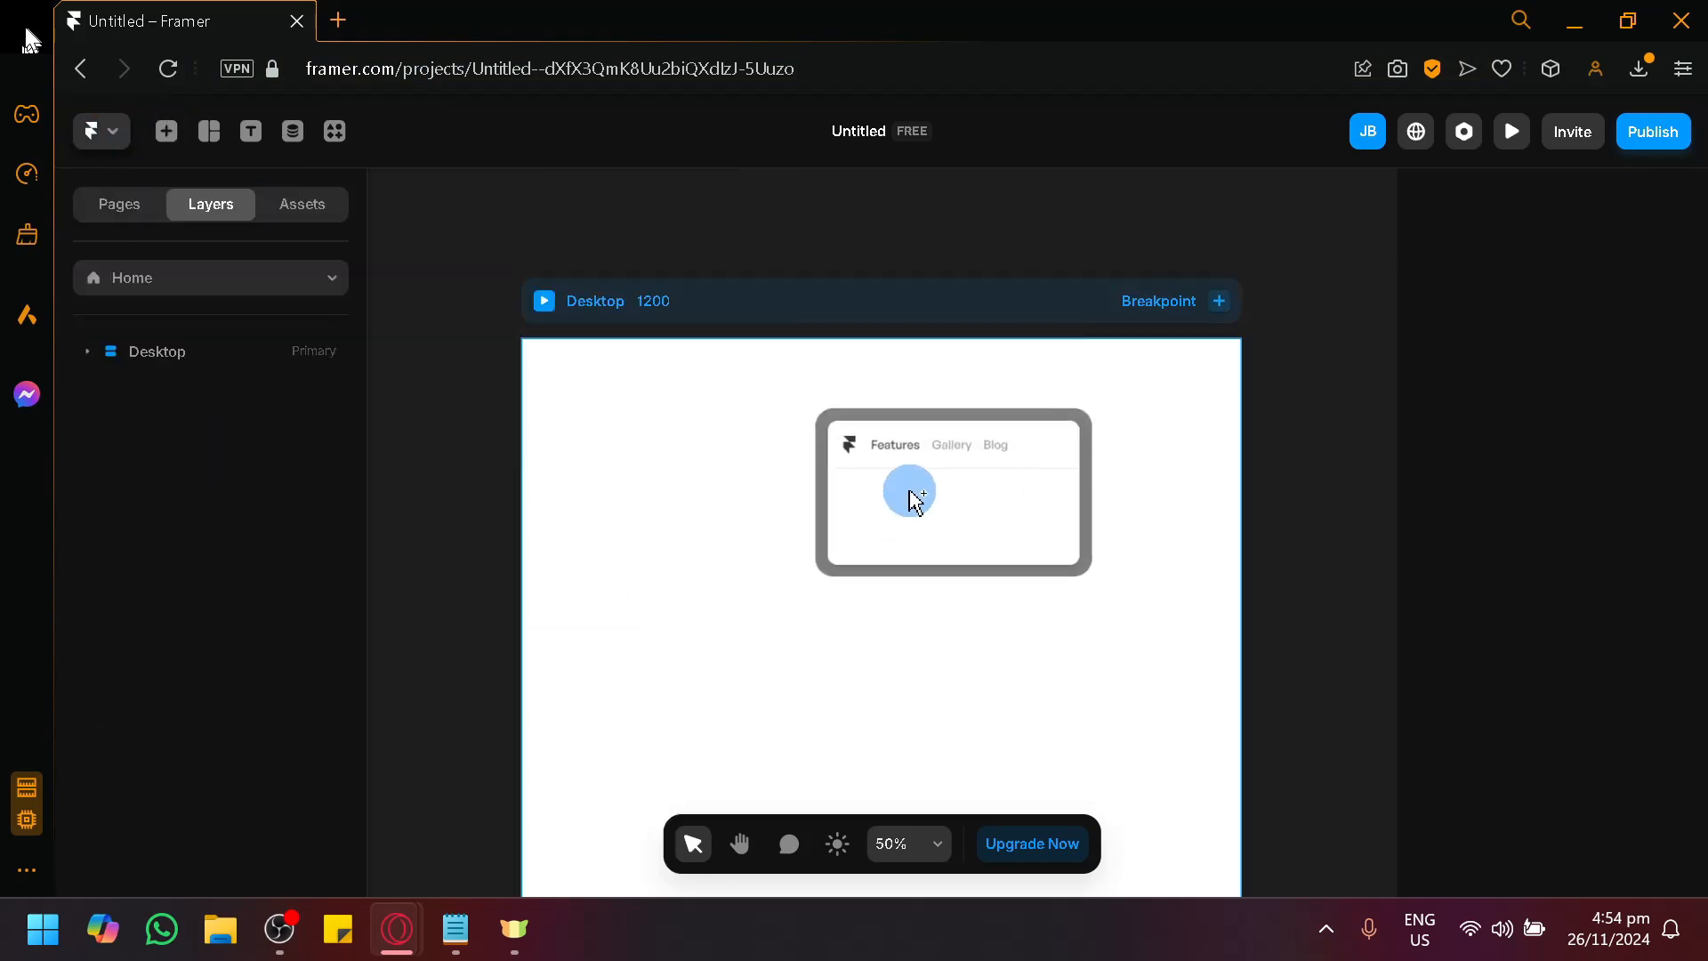
Open the inserted navigation bar's component for editing and bring its primary Desktop variant into close view.
scroll(644, 455, up, 1)
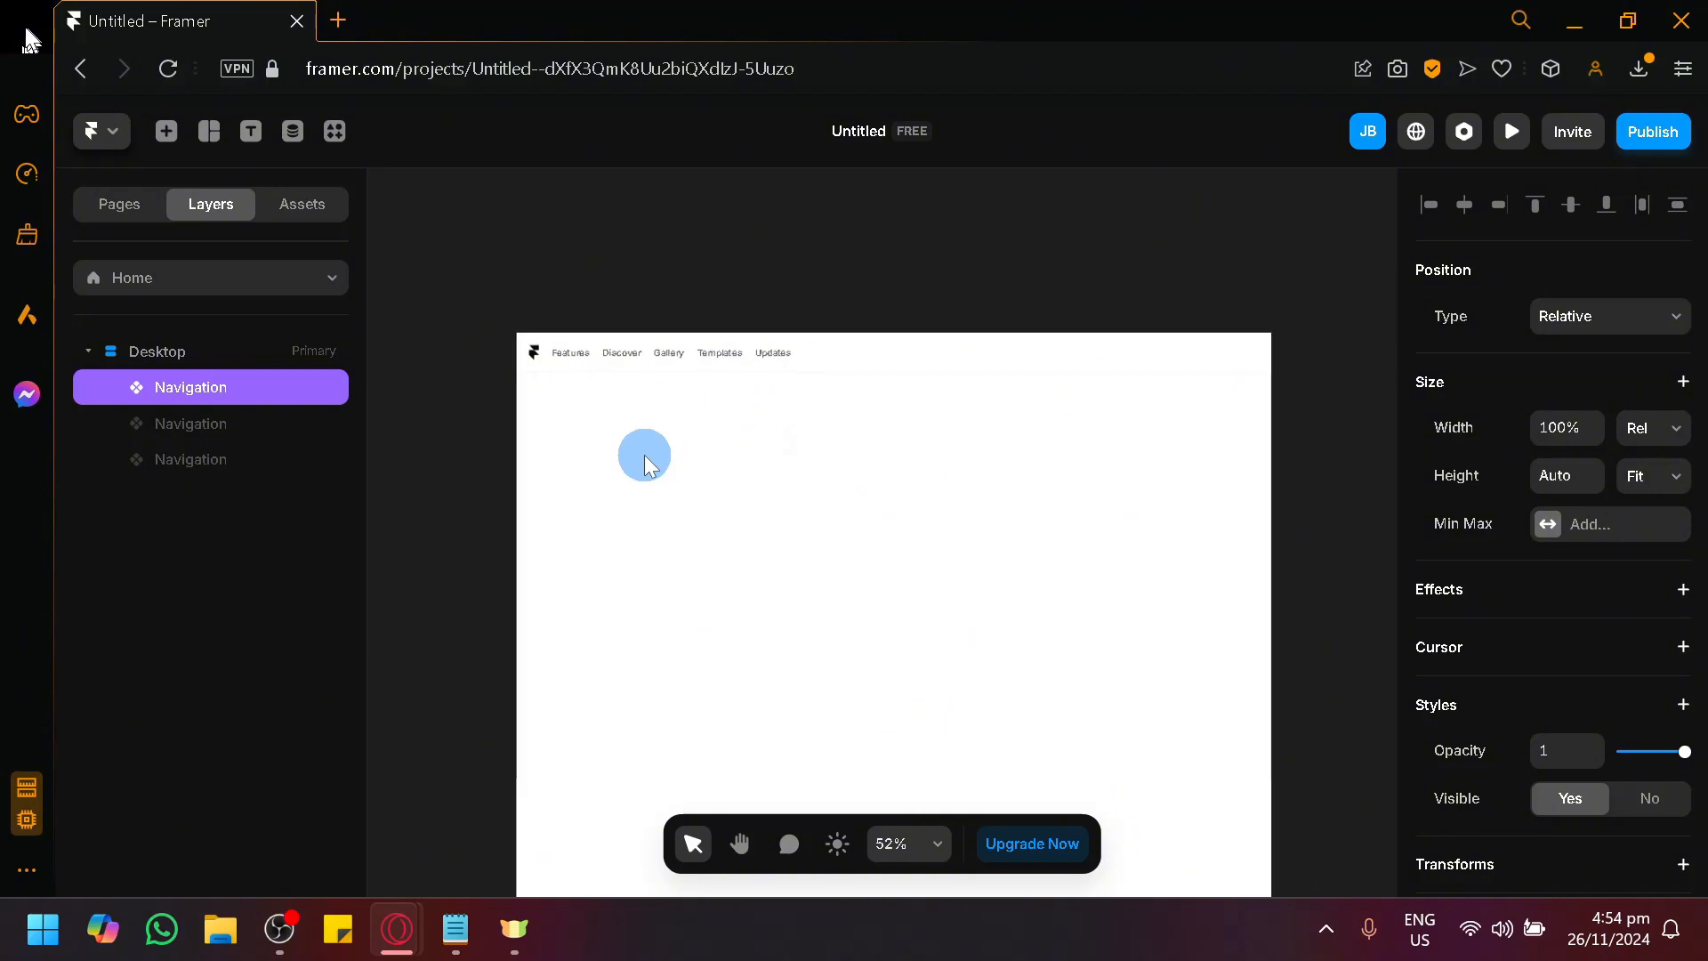
scroll(644, 456, up, 2)
scroll(484, 291, up, 2)
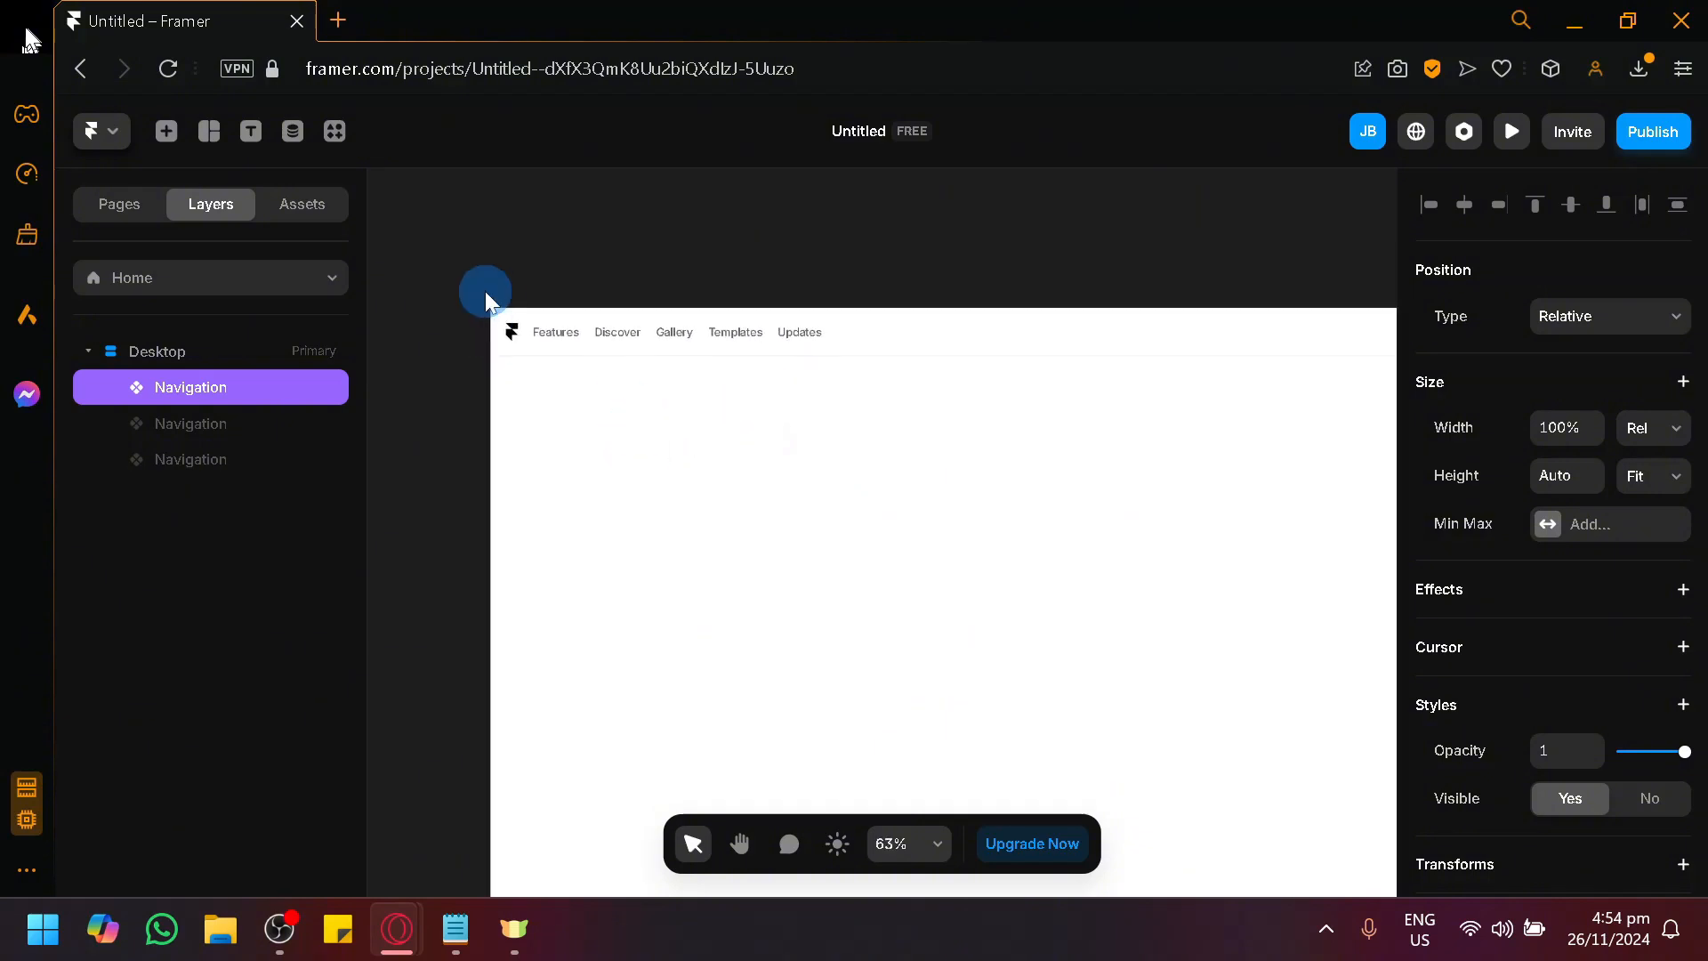
scroll(503, 329, up, 1)
scroll(523, 356, up, 3)
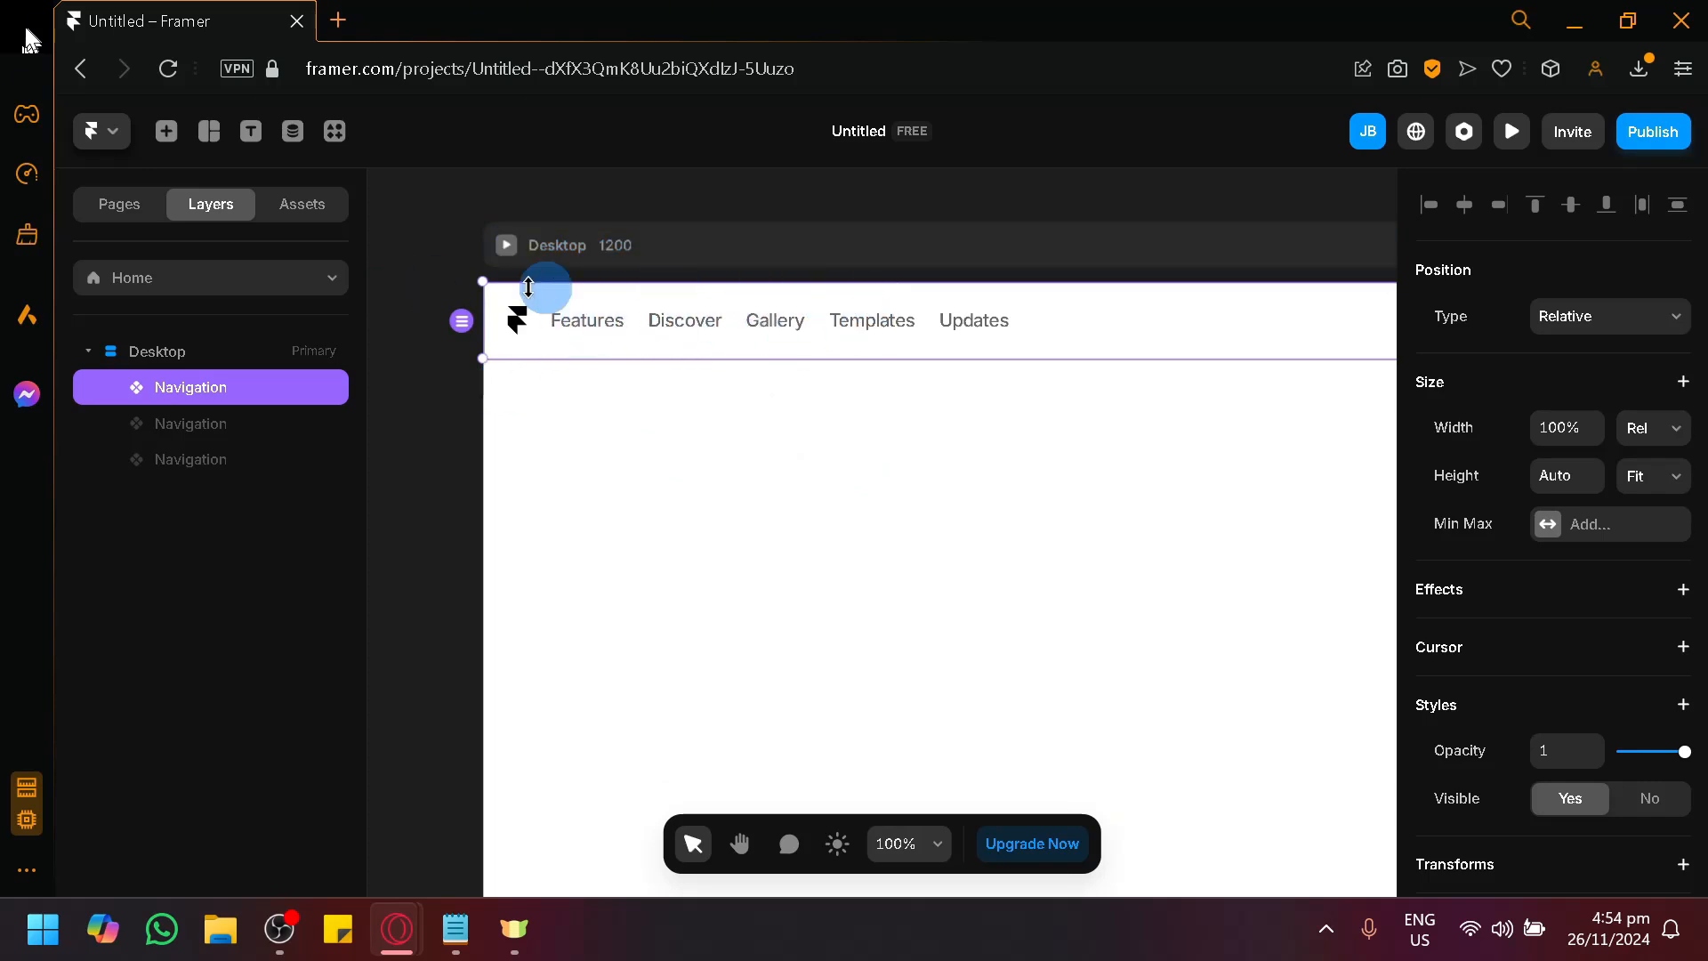
scroll(1103, 465, down, 3)
drag(1165, 573, 804, 517)
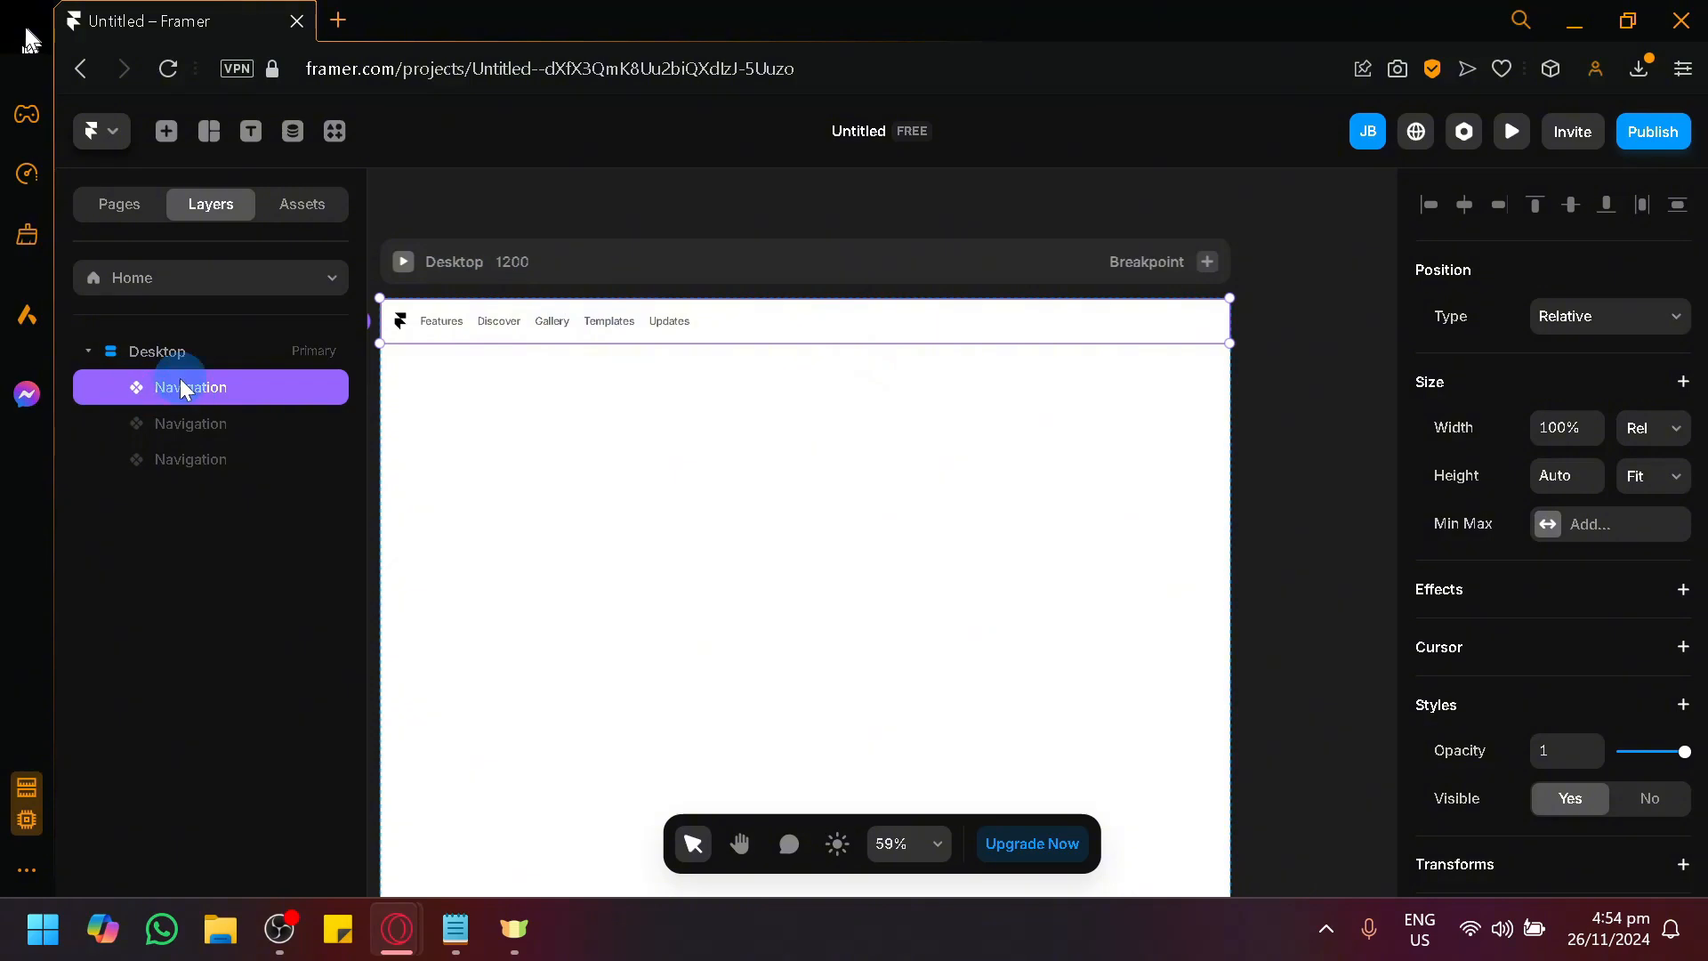
double_click(731, 333)
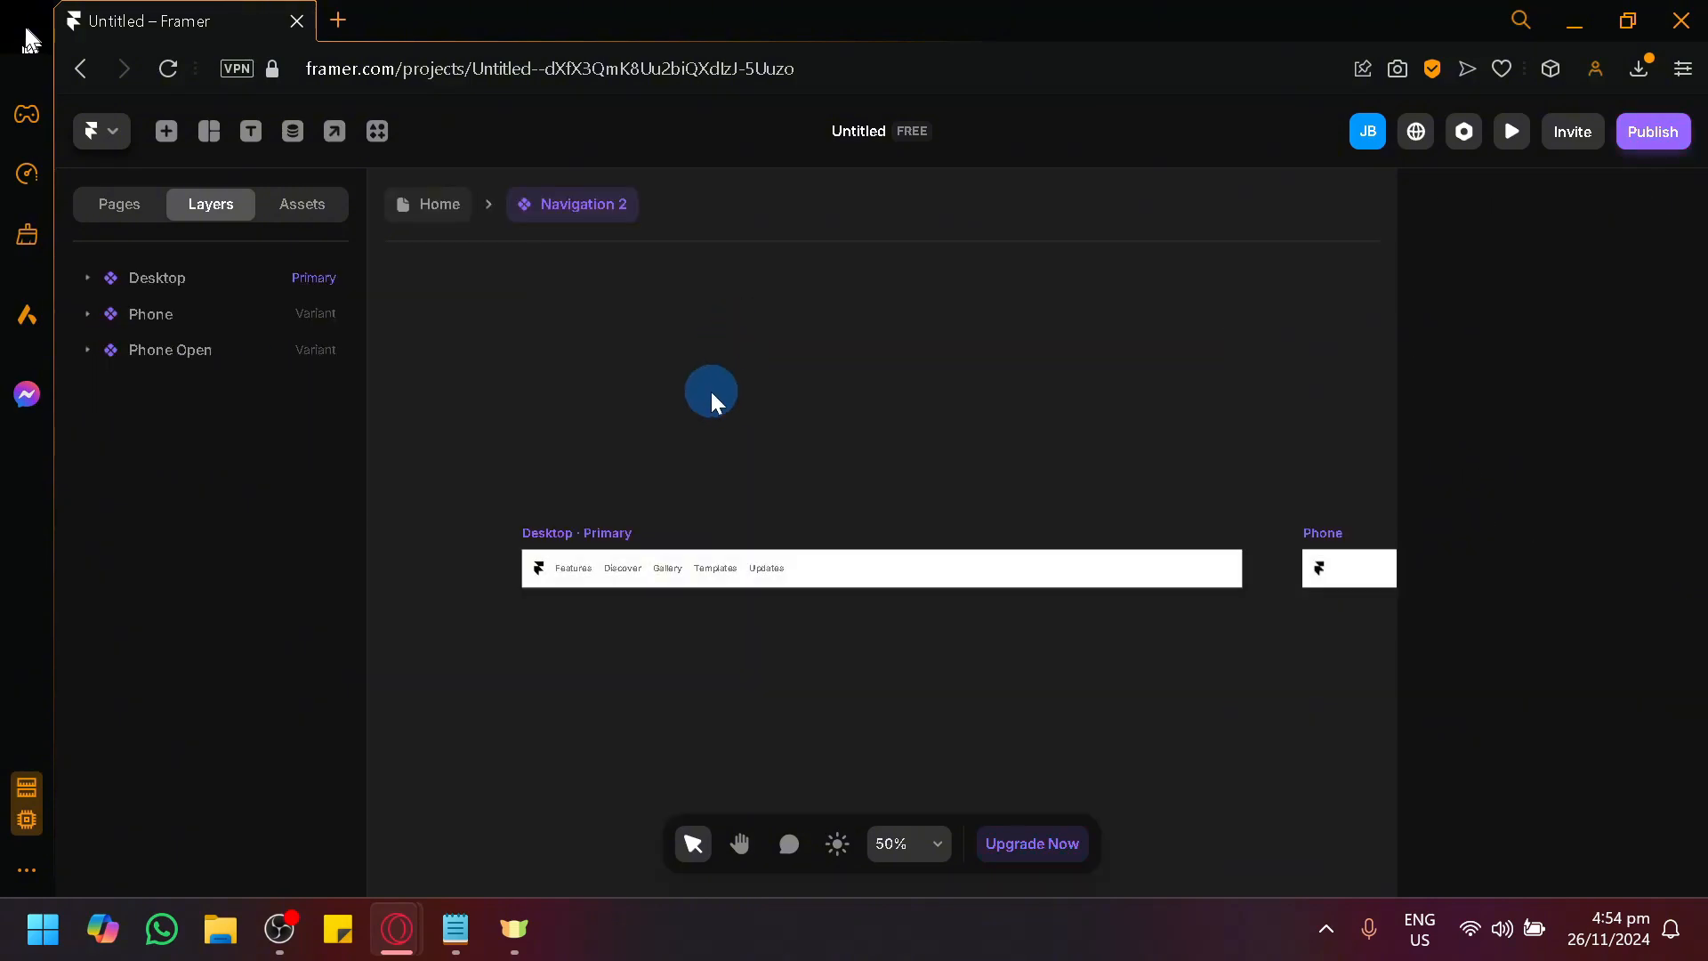
key(space)
drag(739, 690, 773, 579)
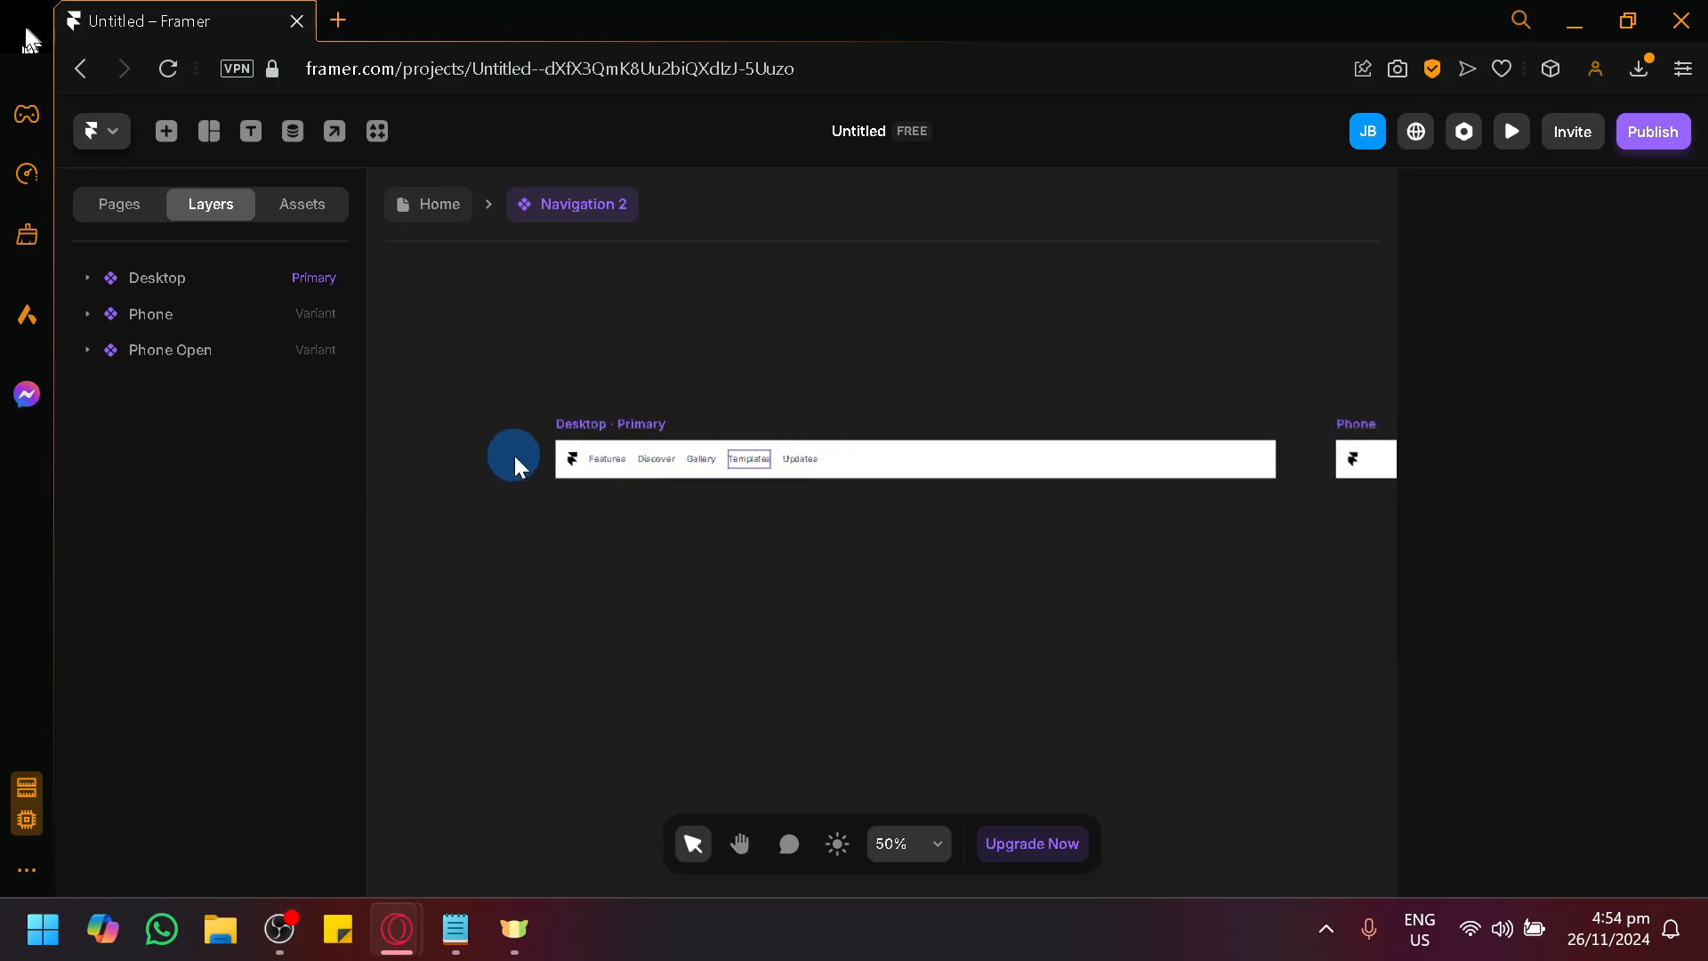
scroll(627, 545, up, 5)
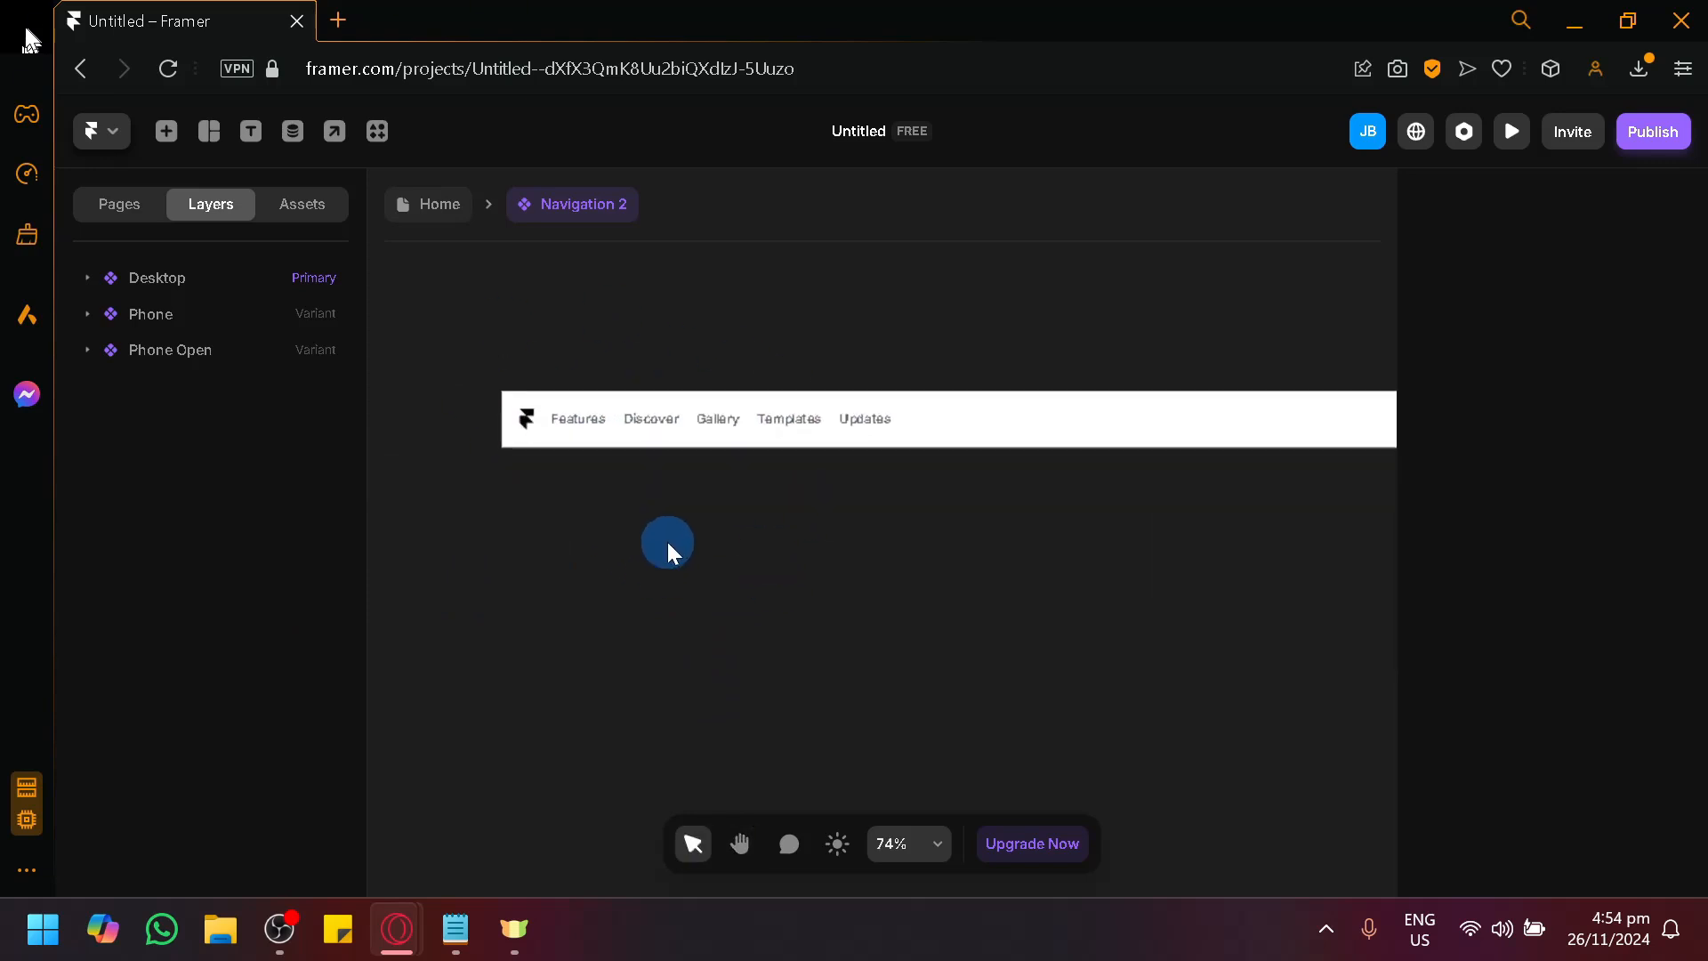
drag(729, 547, 728, 624)
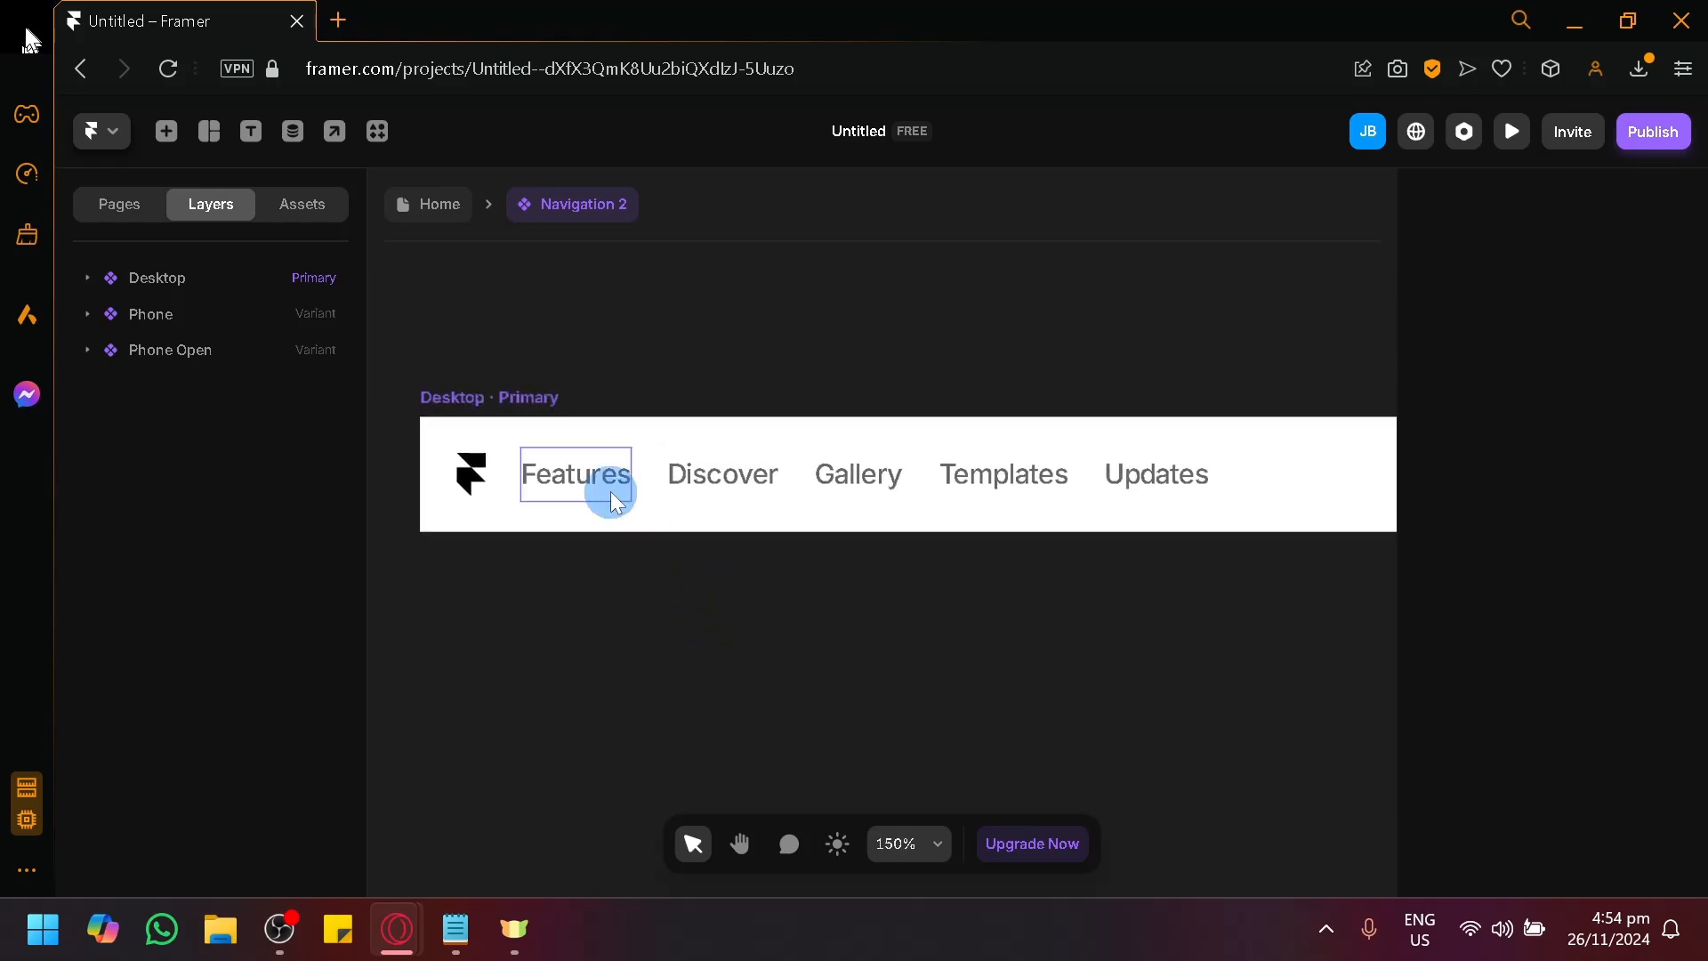
Examine the individual text links inside the Links stack of the Desktop variant.
click(1139, 474)
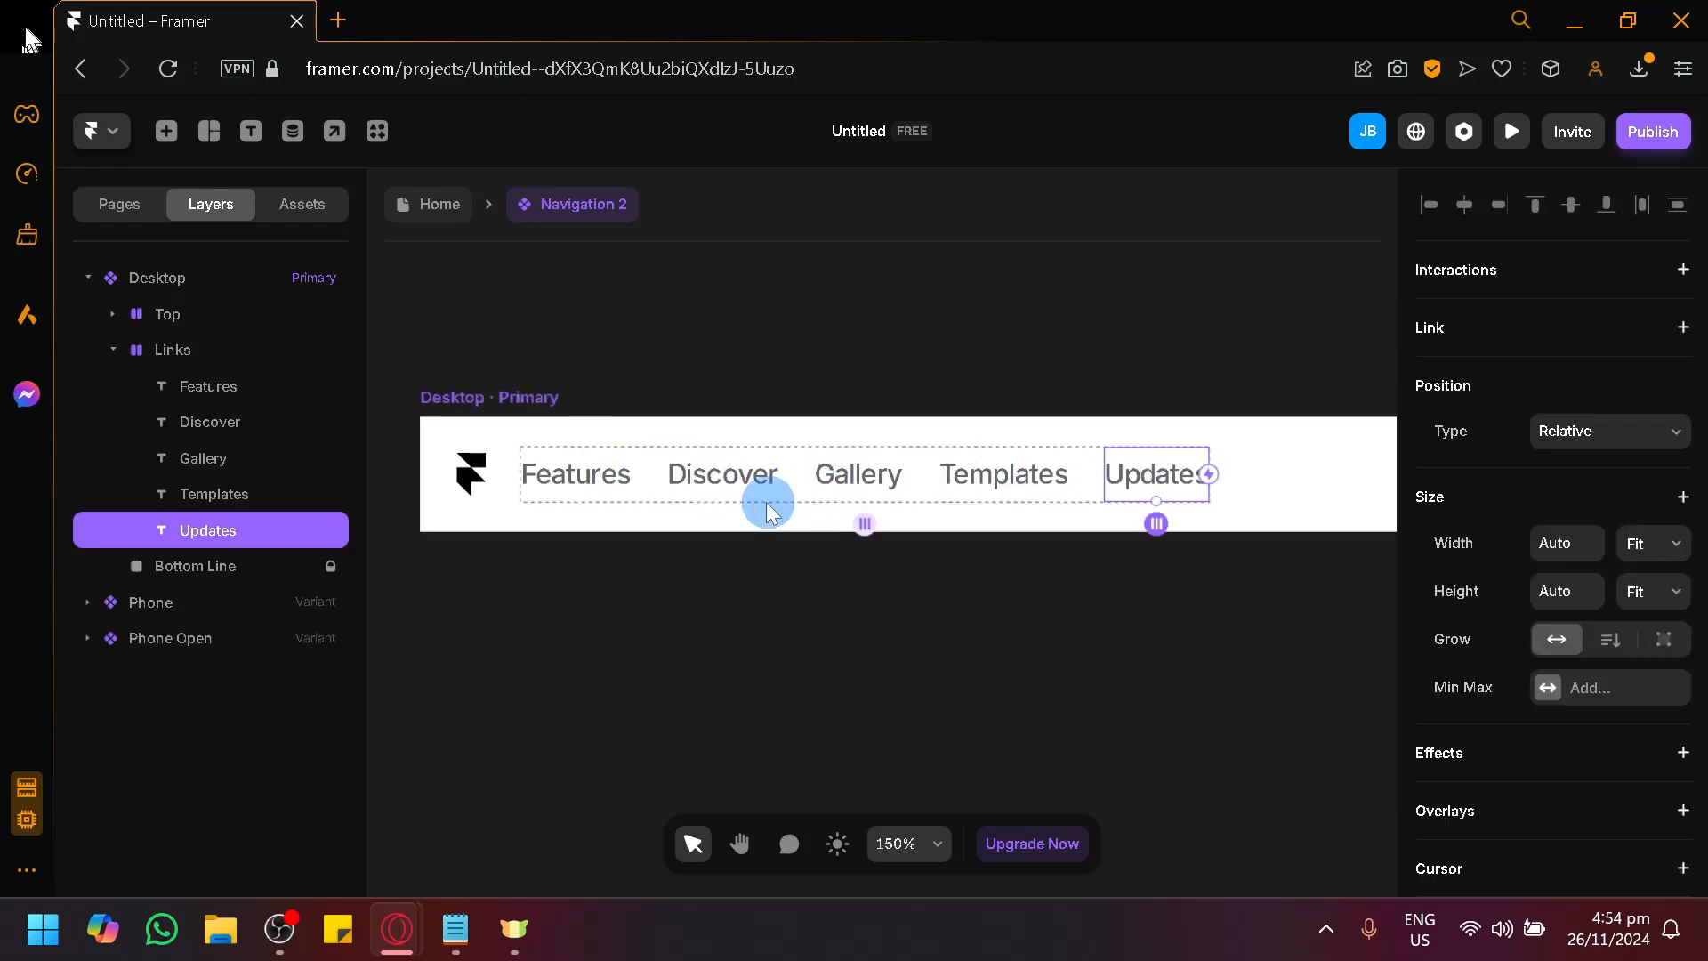
click(196, 385)
click(221, 423)
click(226, 463)
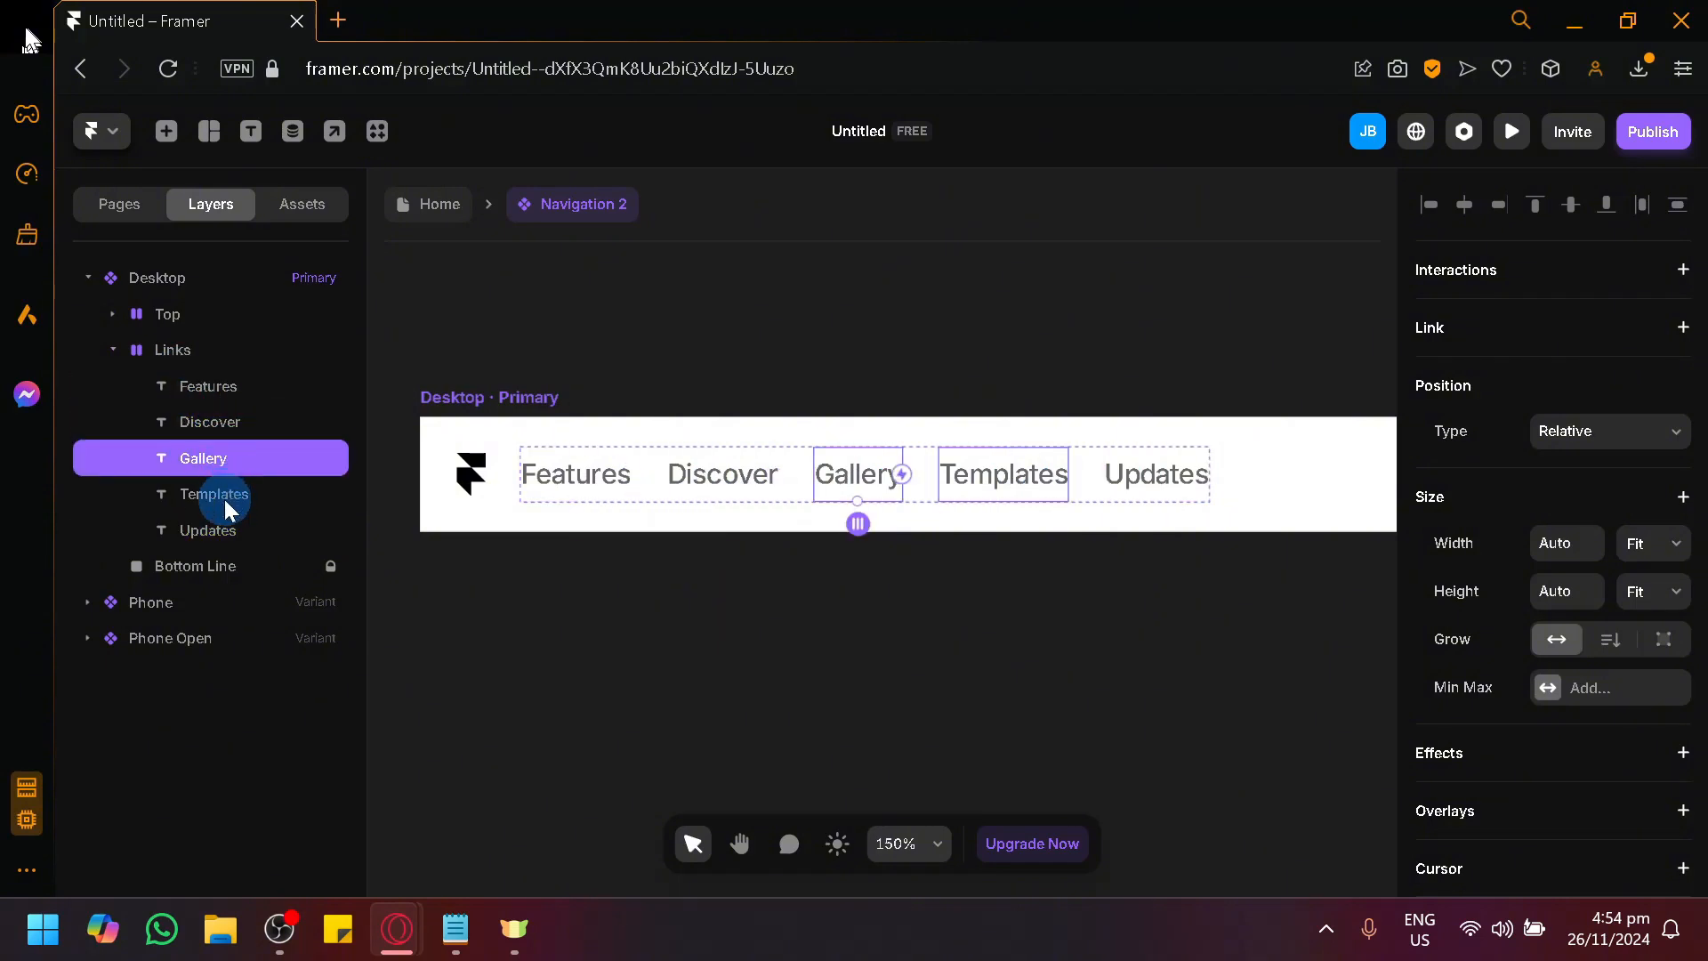
click(228, 528)
click(226, 496)
Move the Features link between Gallery and Templates in the Desktop variant's Links stack.
click(591, 474)
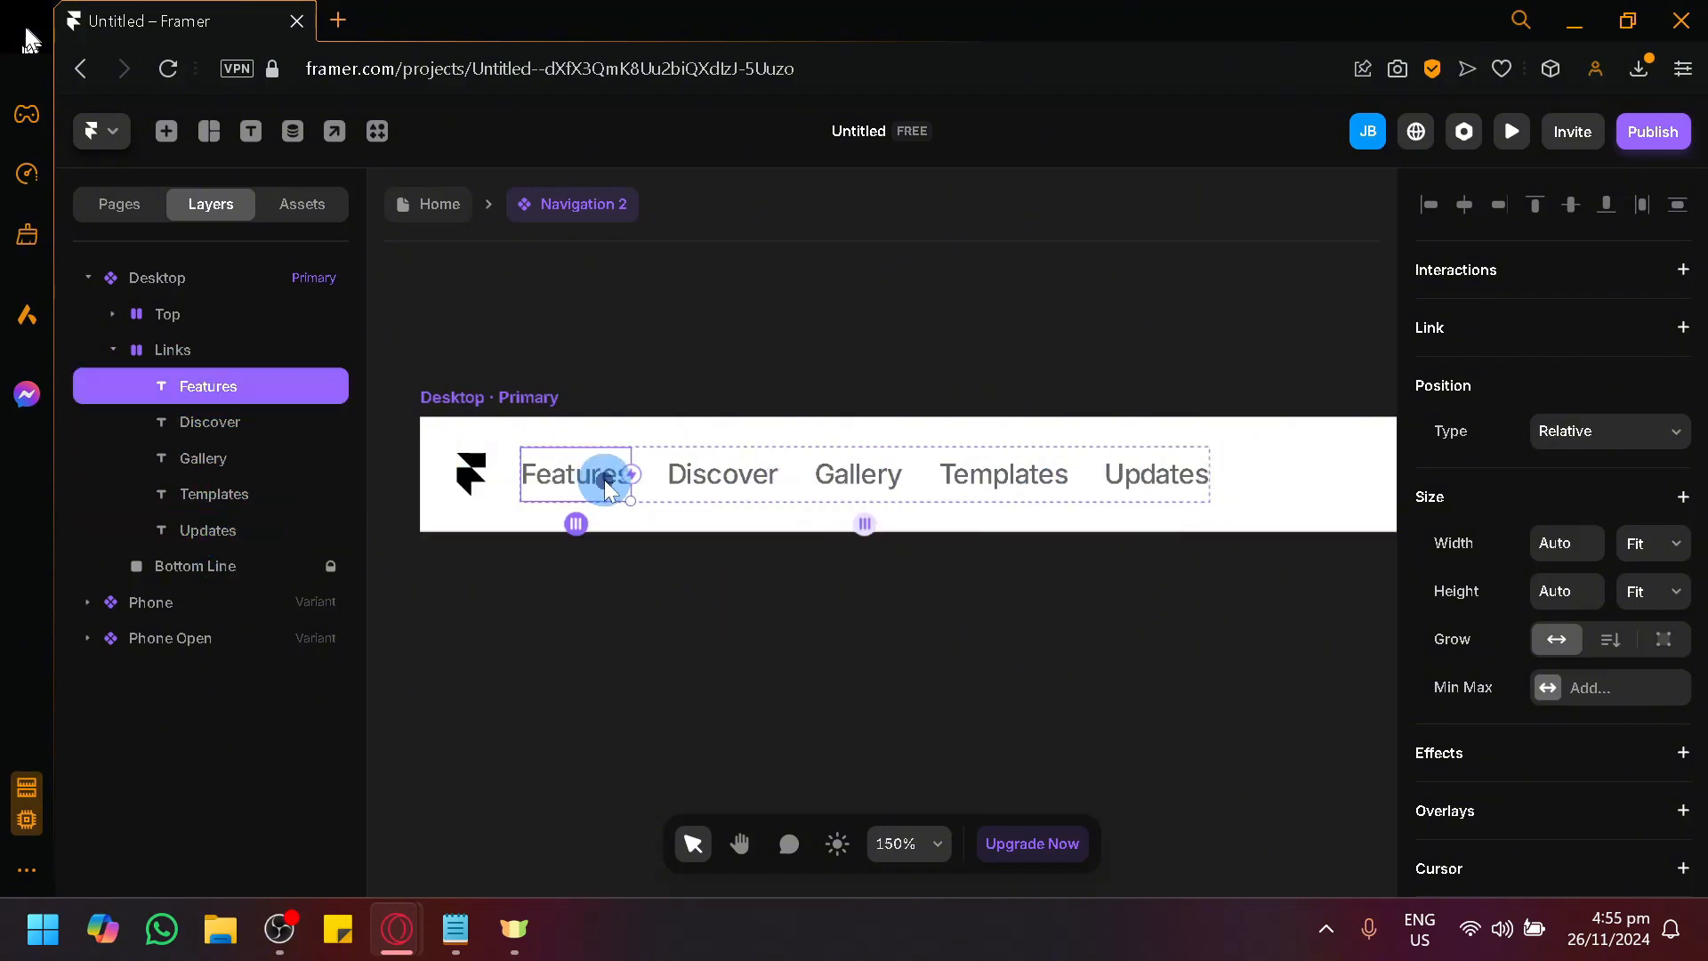
click(589, 528)
drag(589, 534, 888, 579)
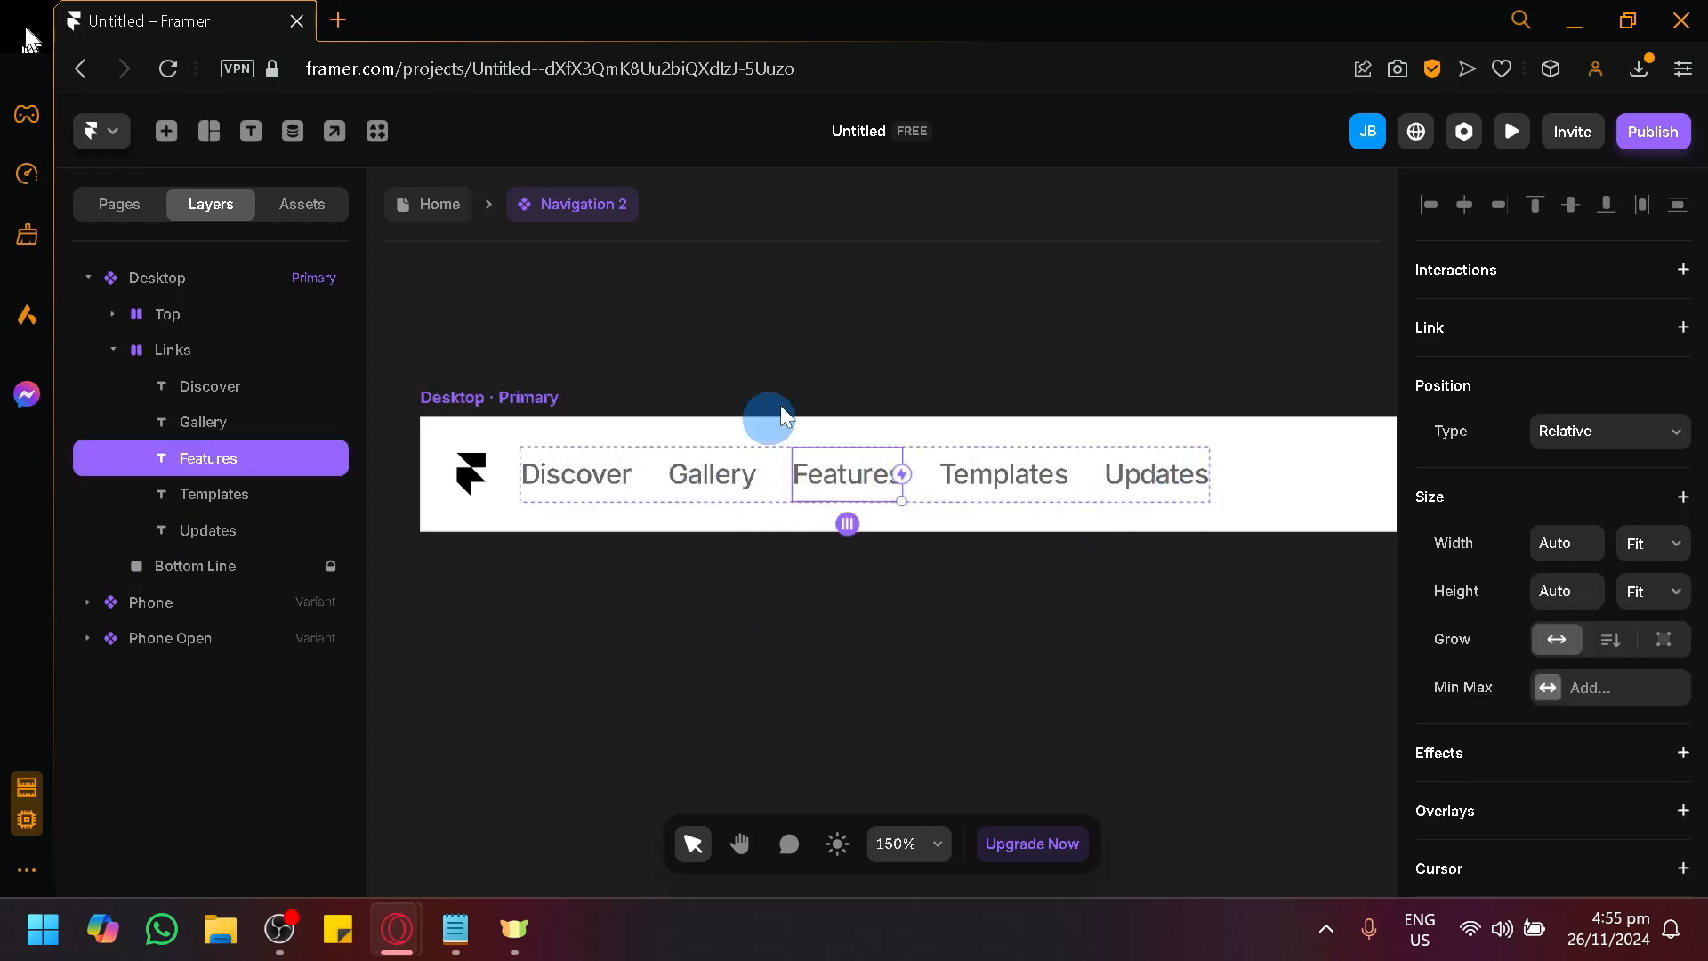
Change the text of the Discover link to "Home" and of the Features link to "Products".
double_click(592, 497)
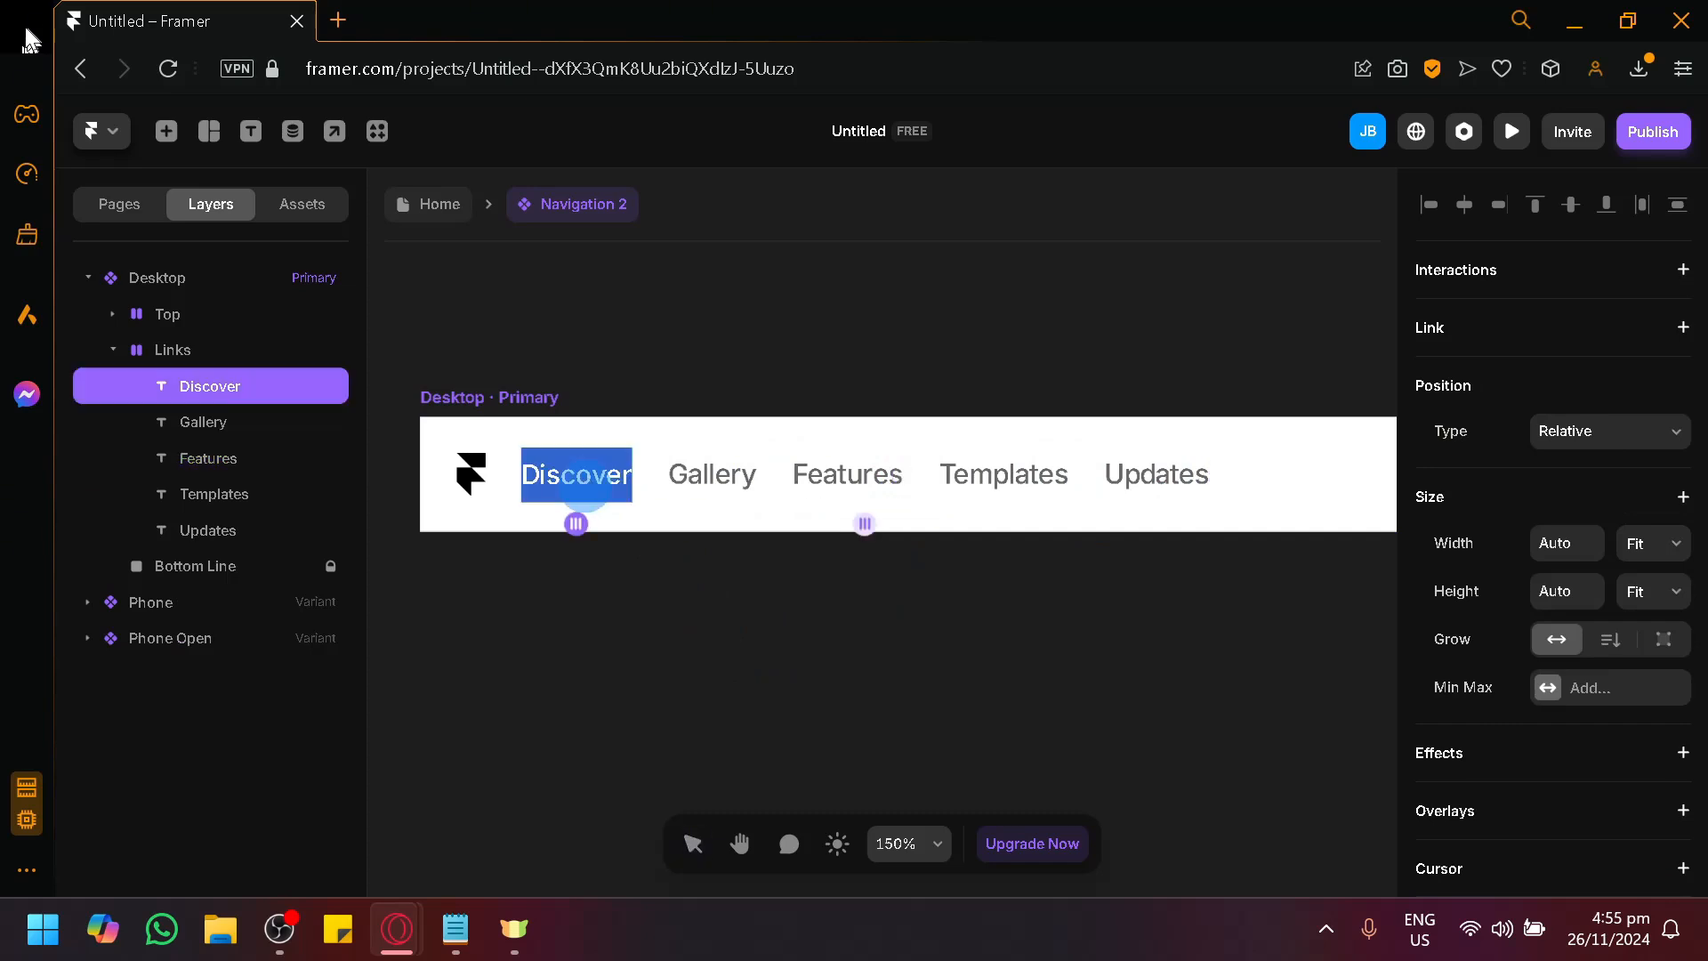
text(Home)
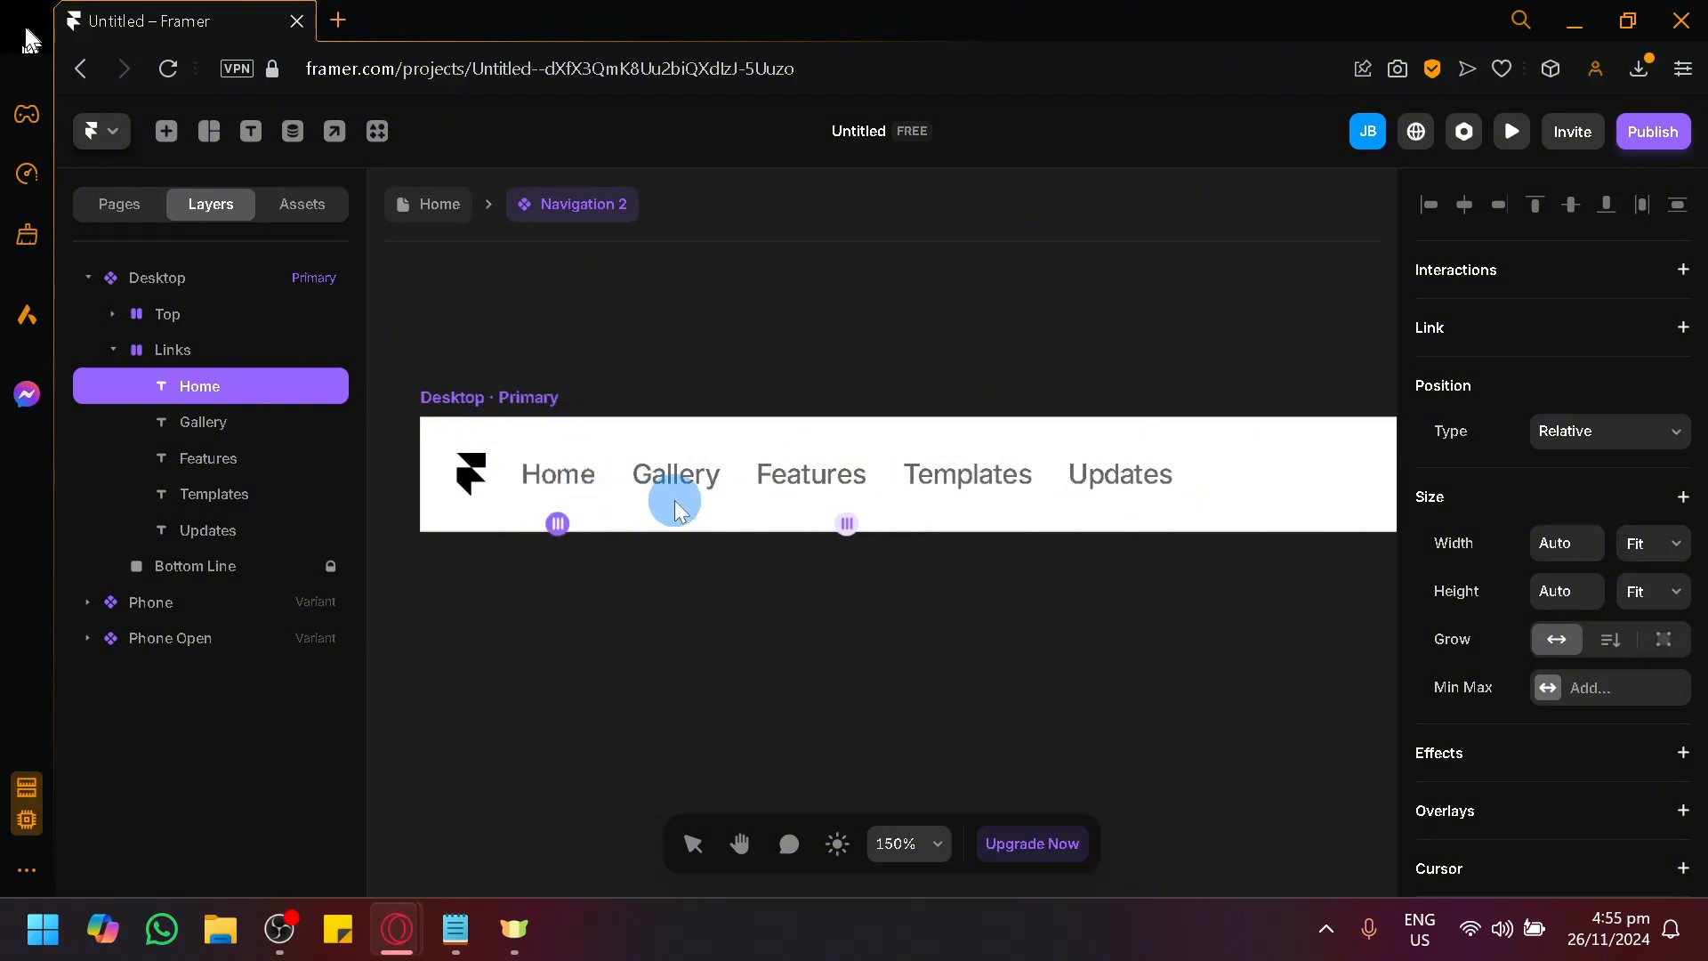
click(796, 473)
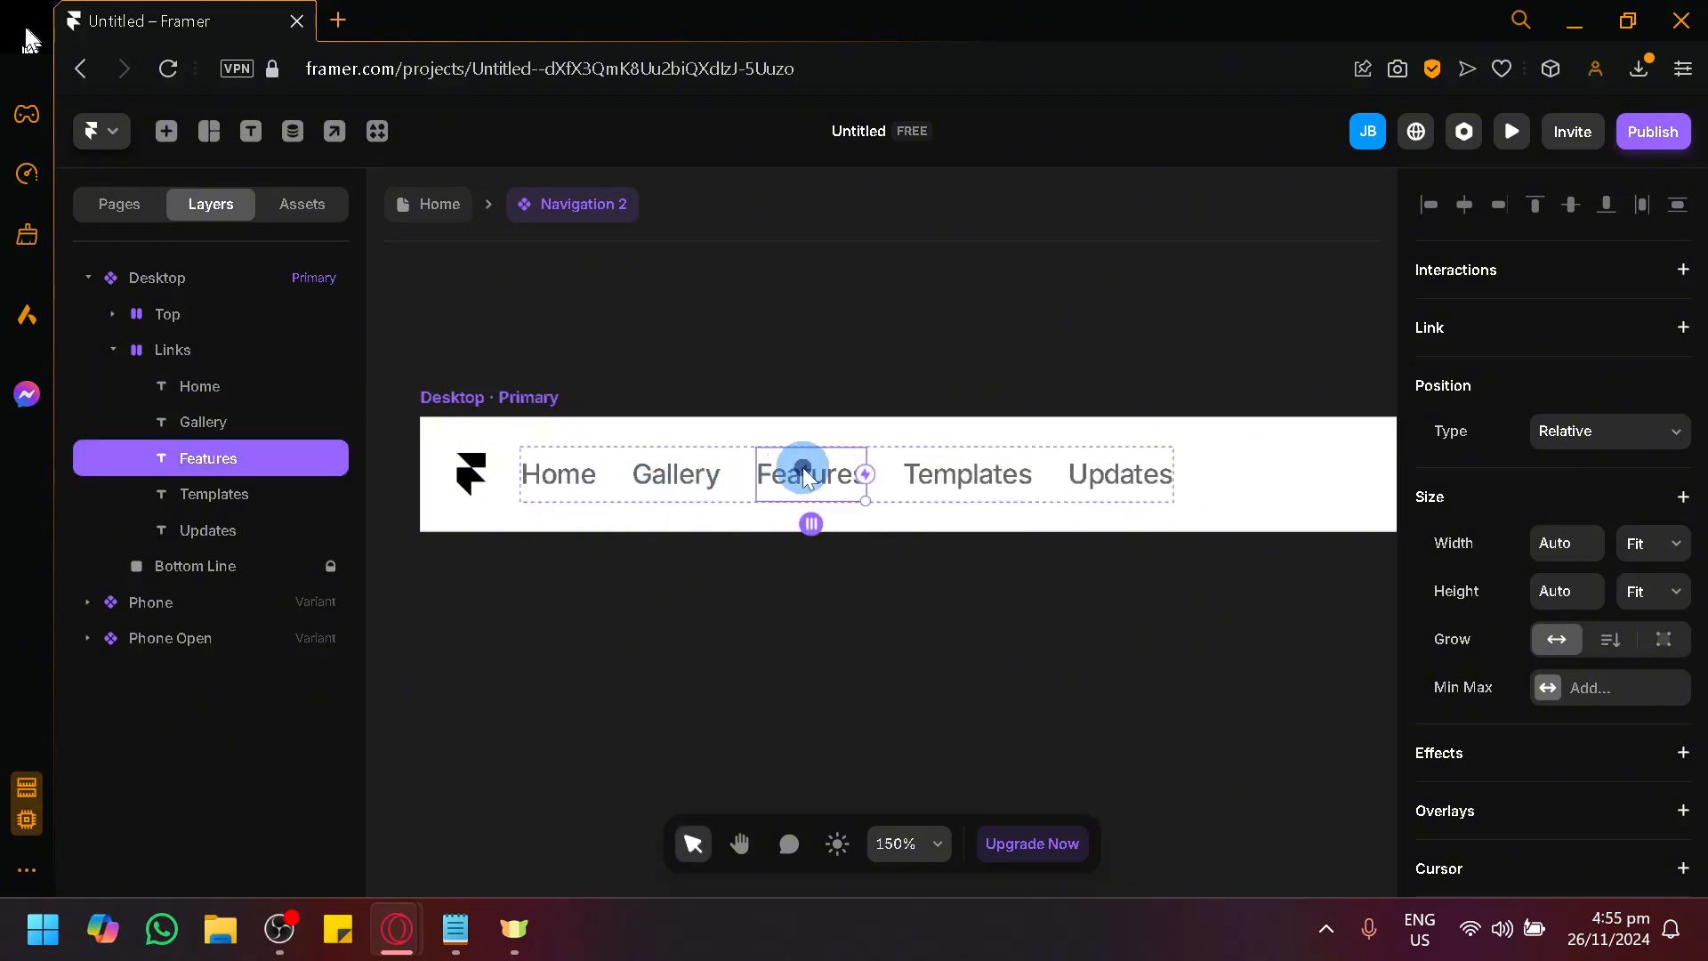
double_click(805, 474)
text(Products)
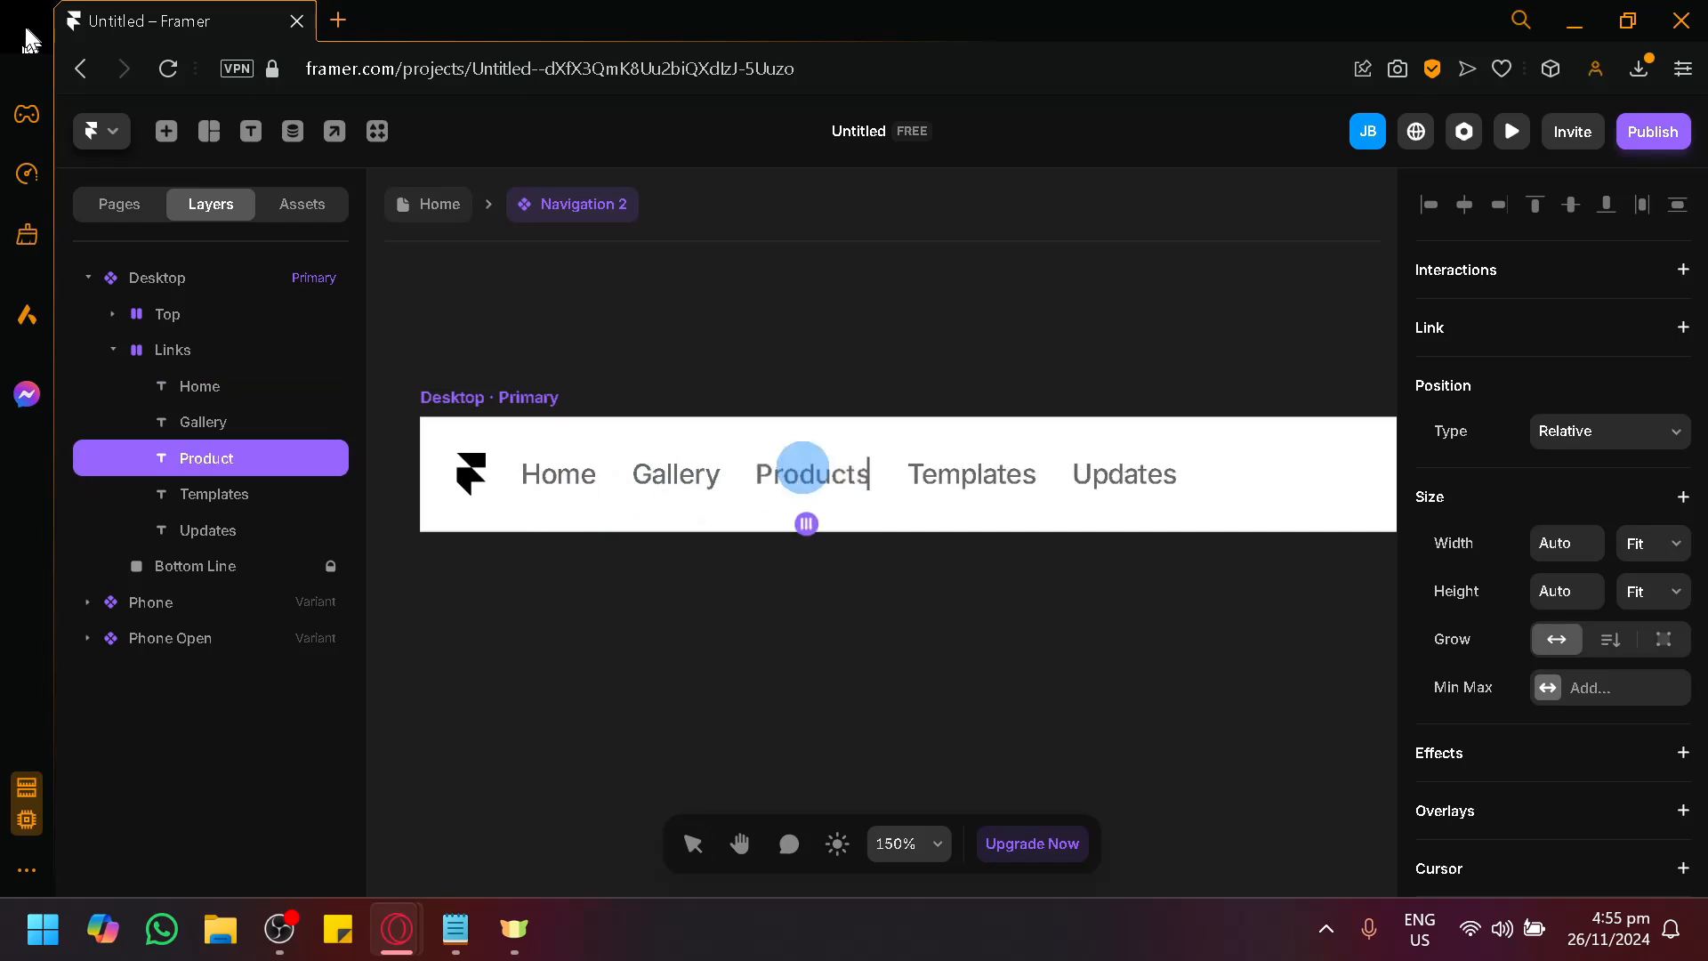
Change the text of the Templates link to "About us".
click(1005, 478)
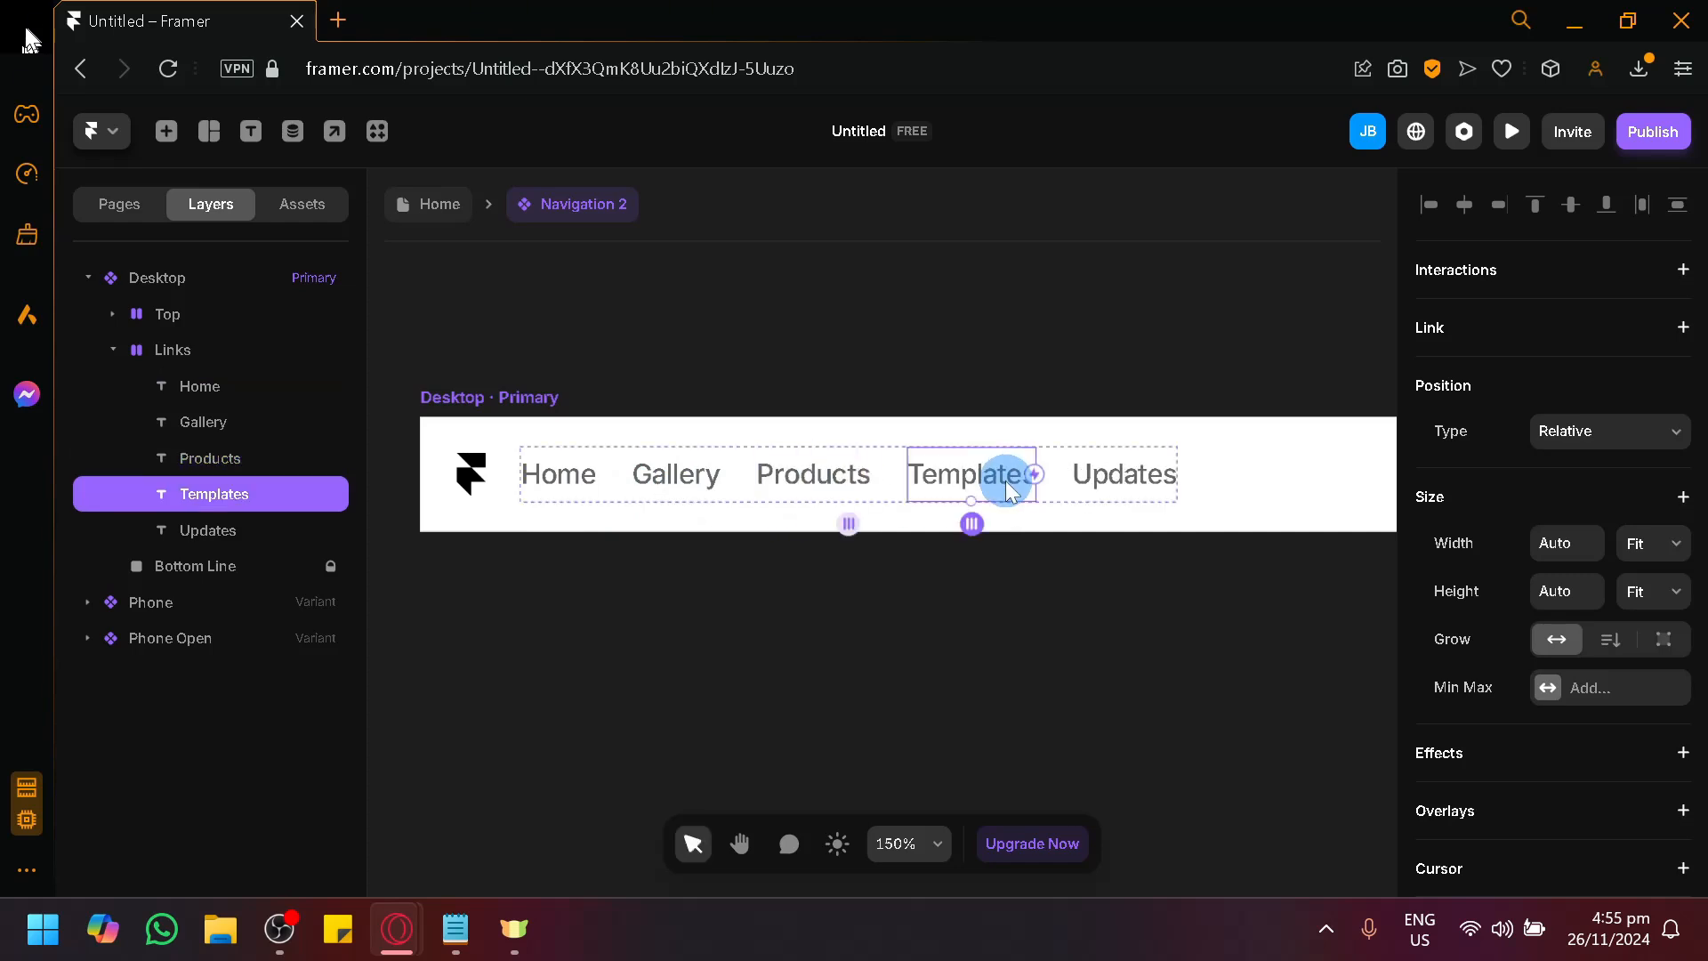
double_click(1005, 480)
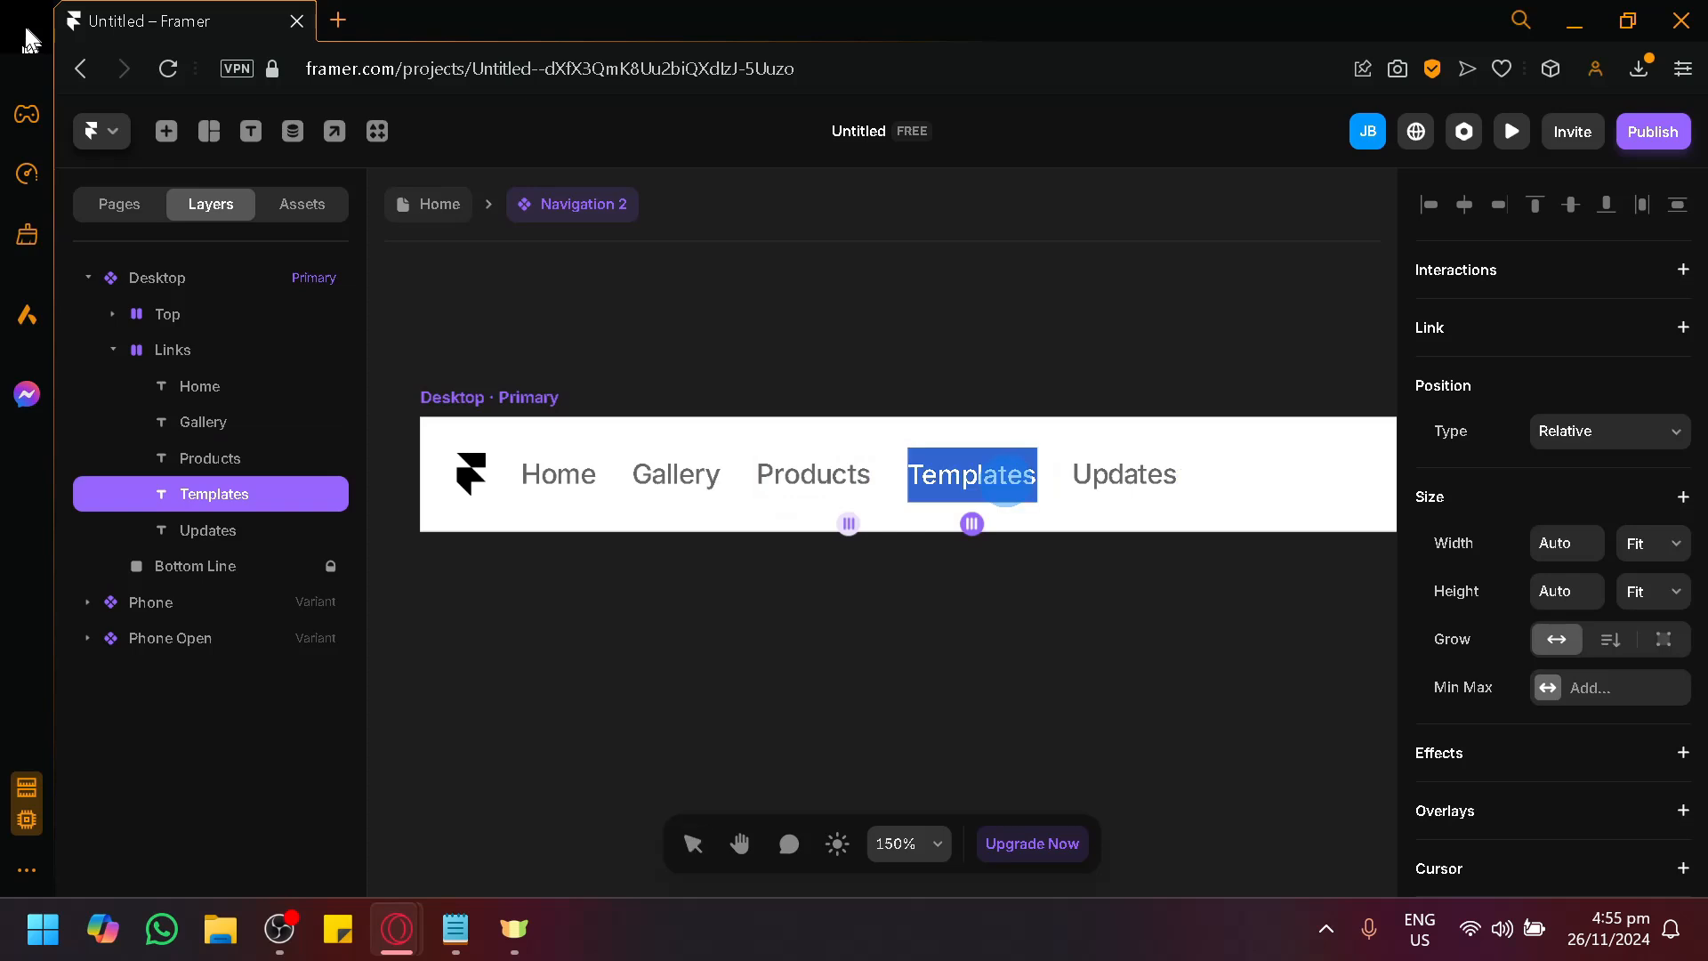
text(About us)
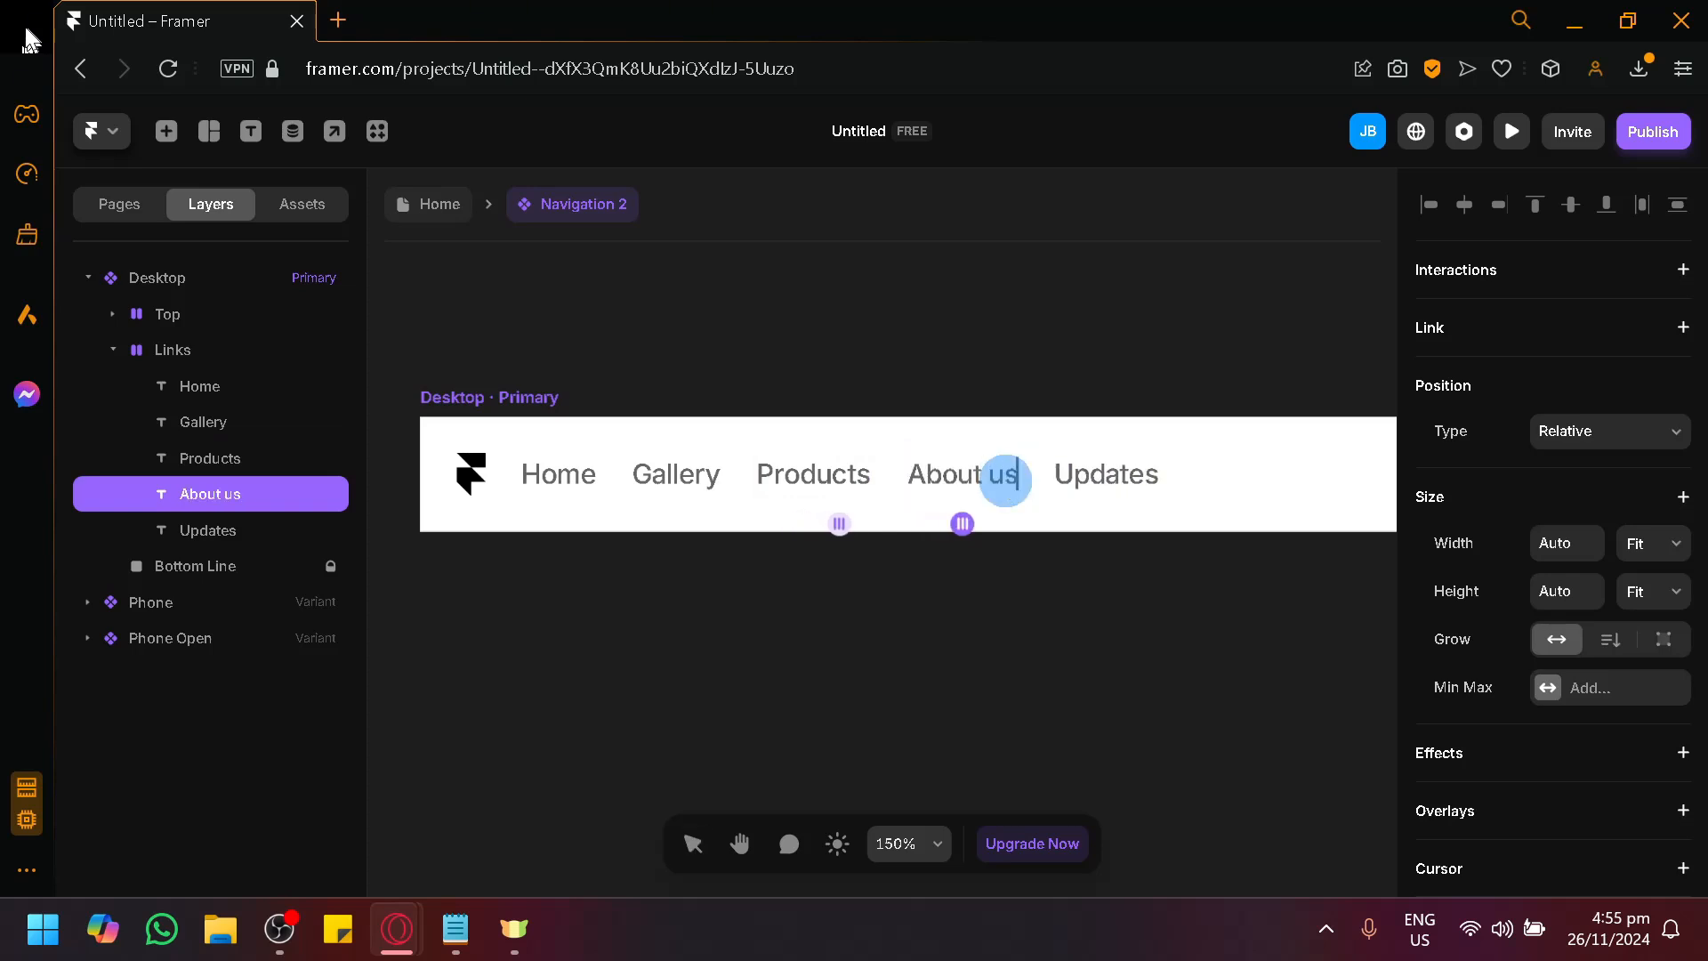
key(Escape)
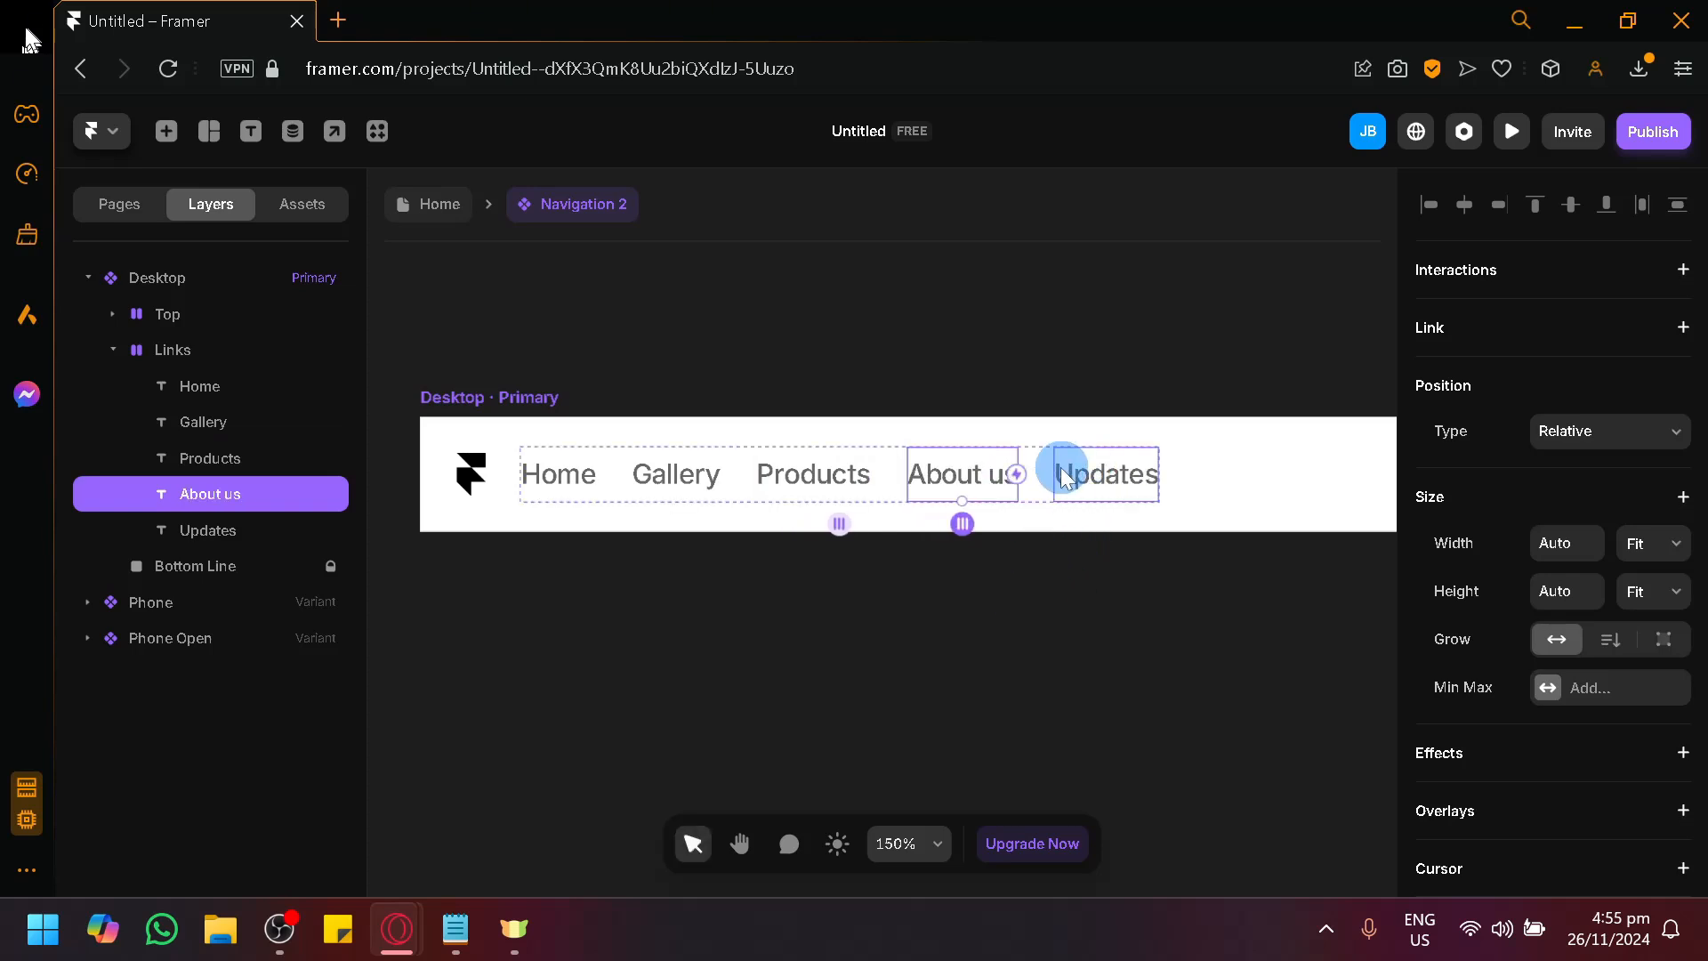
Delete the Updates link from the Desktop variant's Links stack.
click(1139, 491)
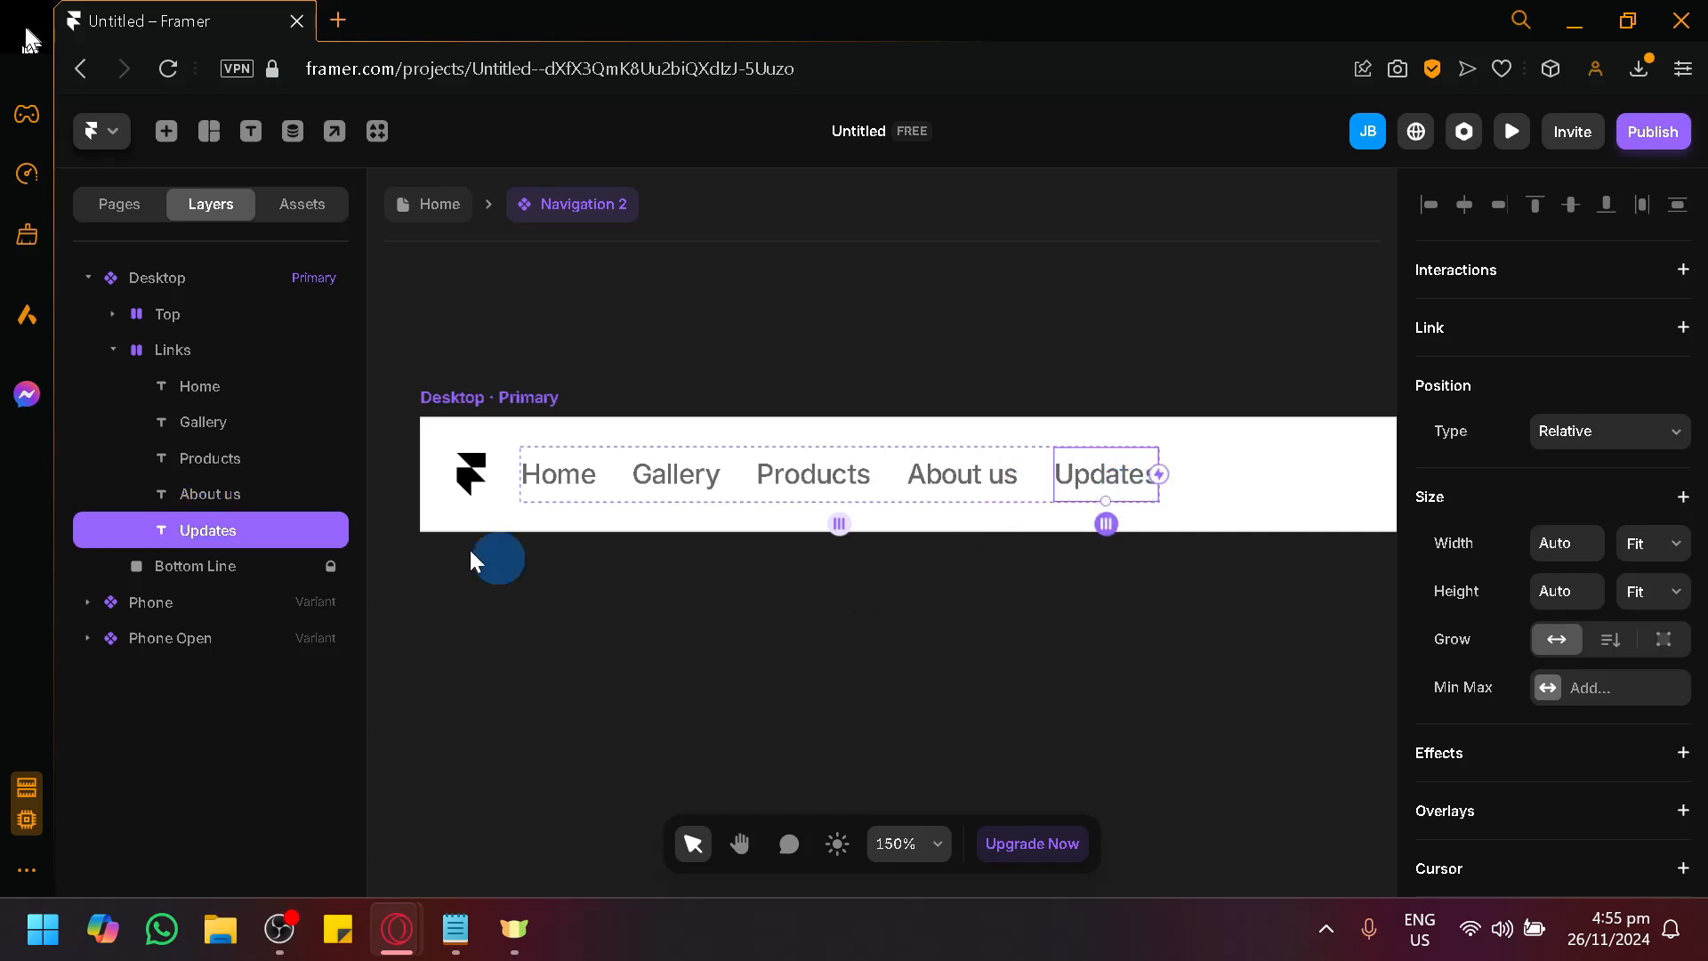
right_click(167, 531)
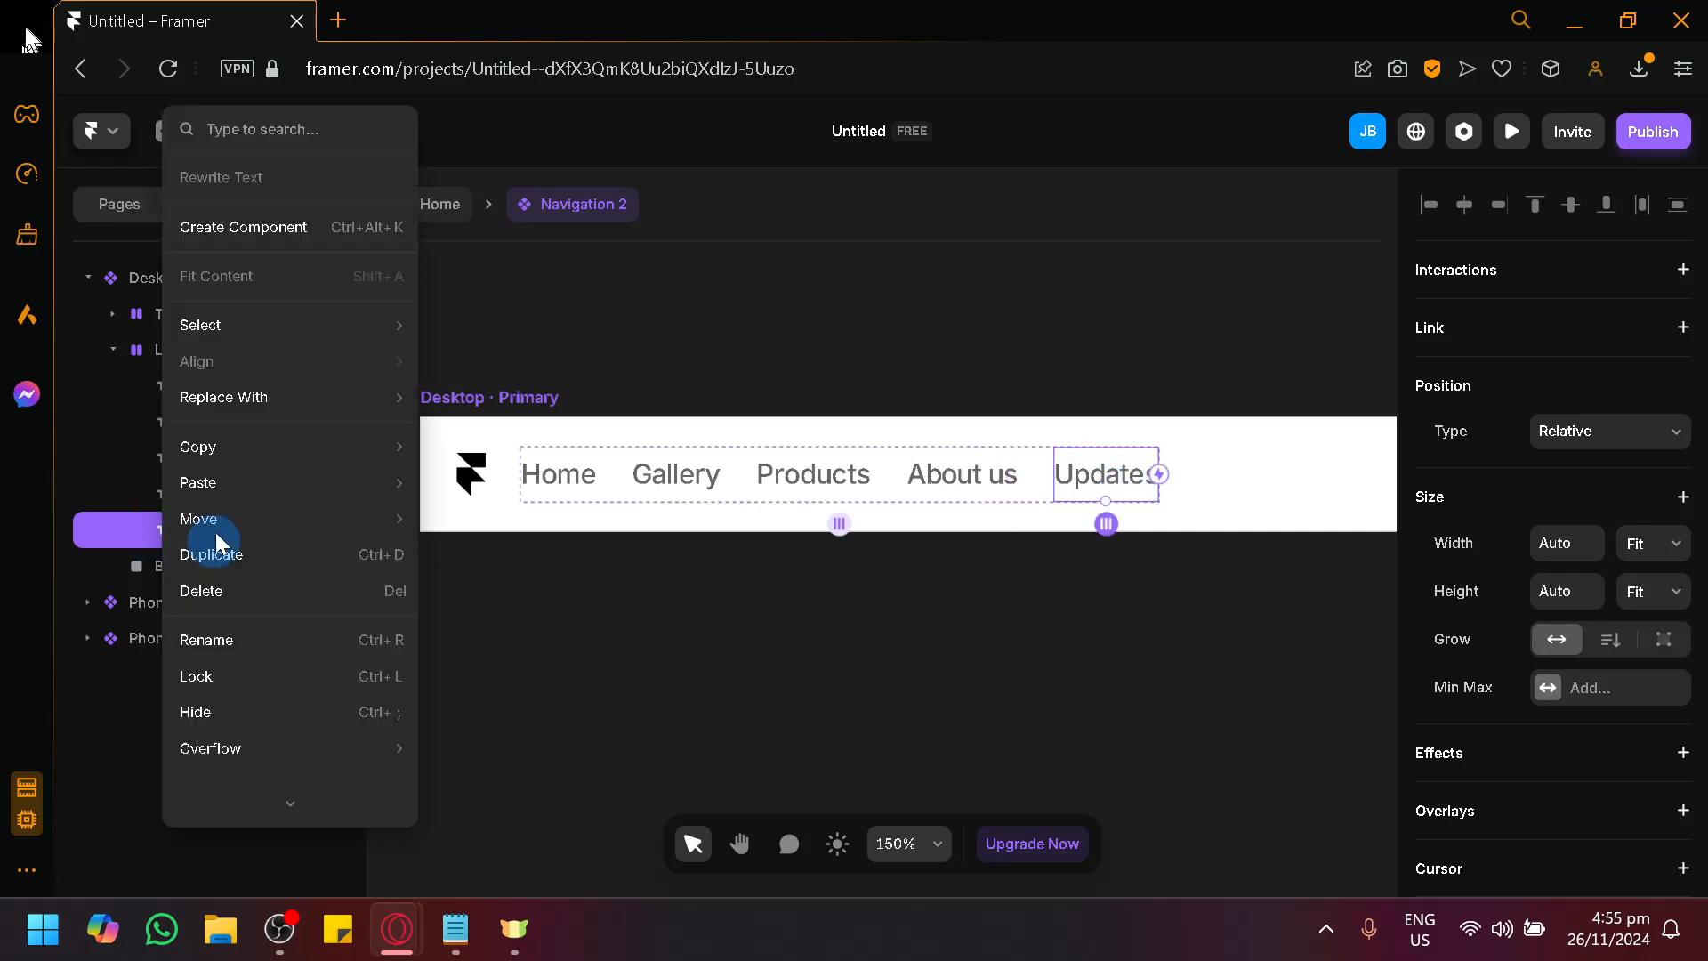
click(210, 589)
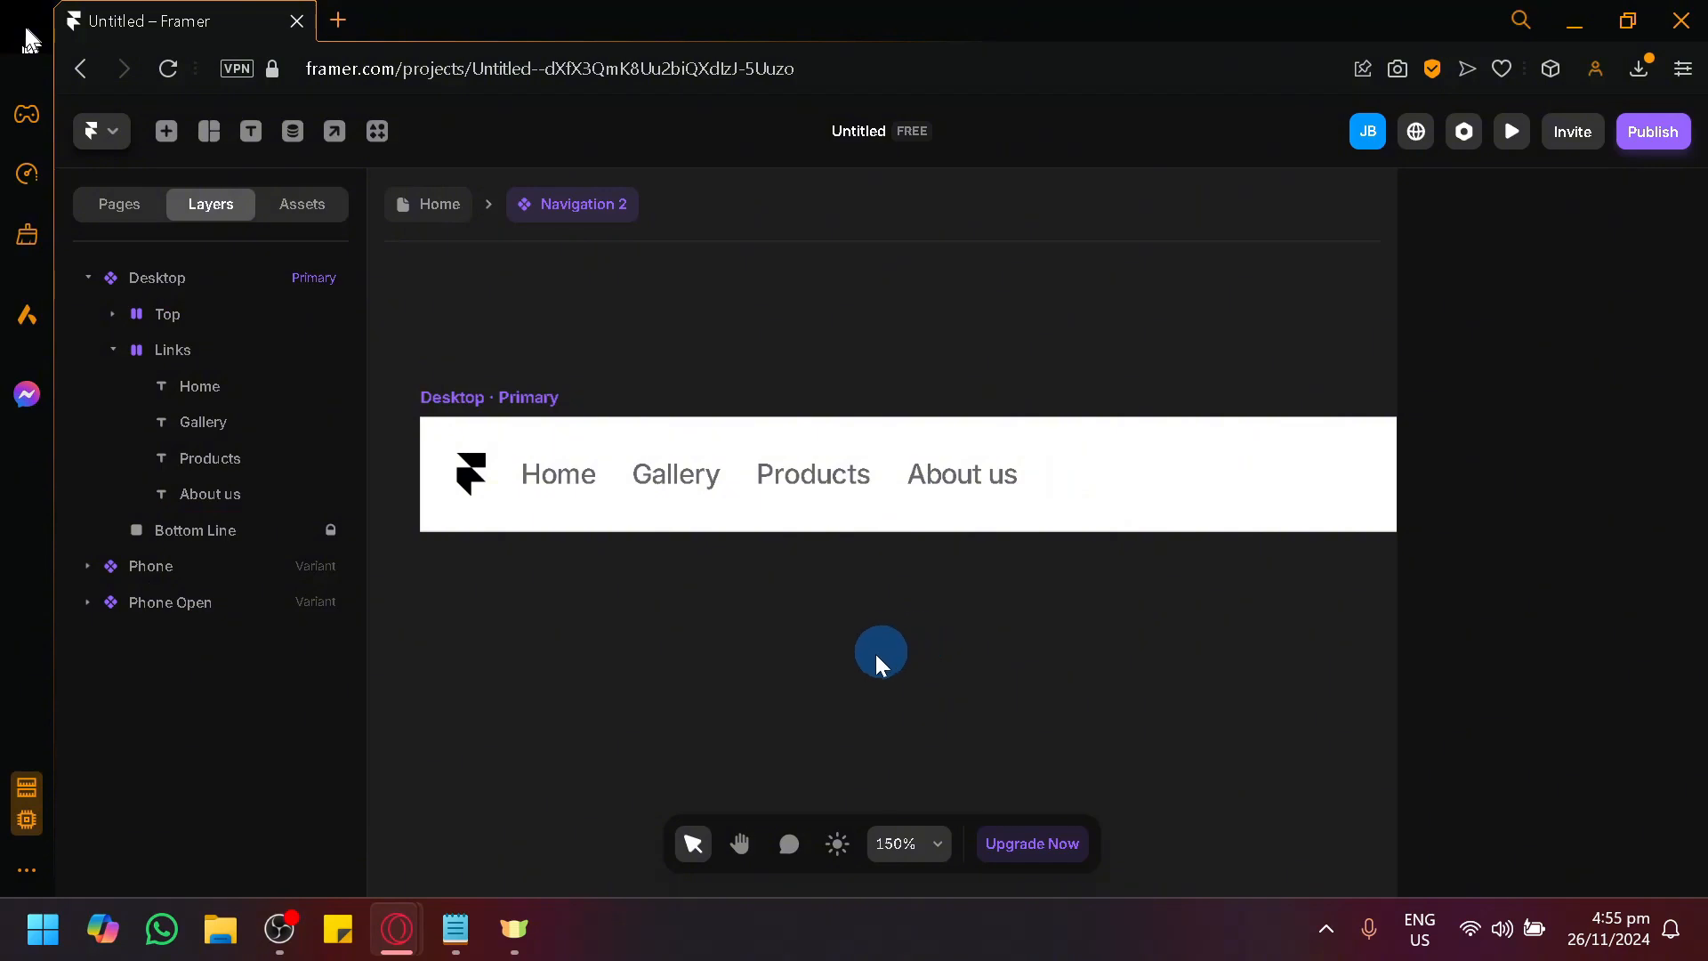
Duplicate the About us link in the Desktop variant's Links stack and change the text of the fourth link to "Random".
click(968, 476)
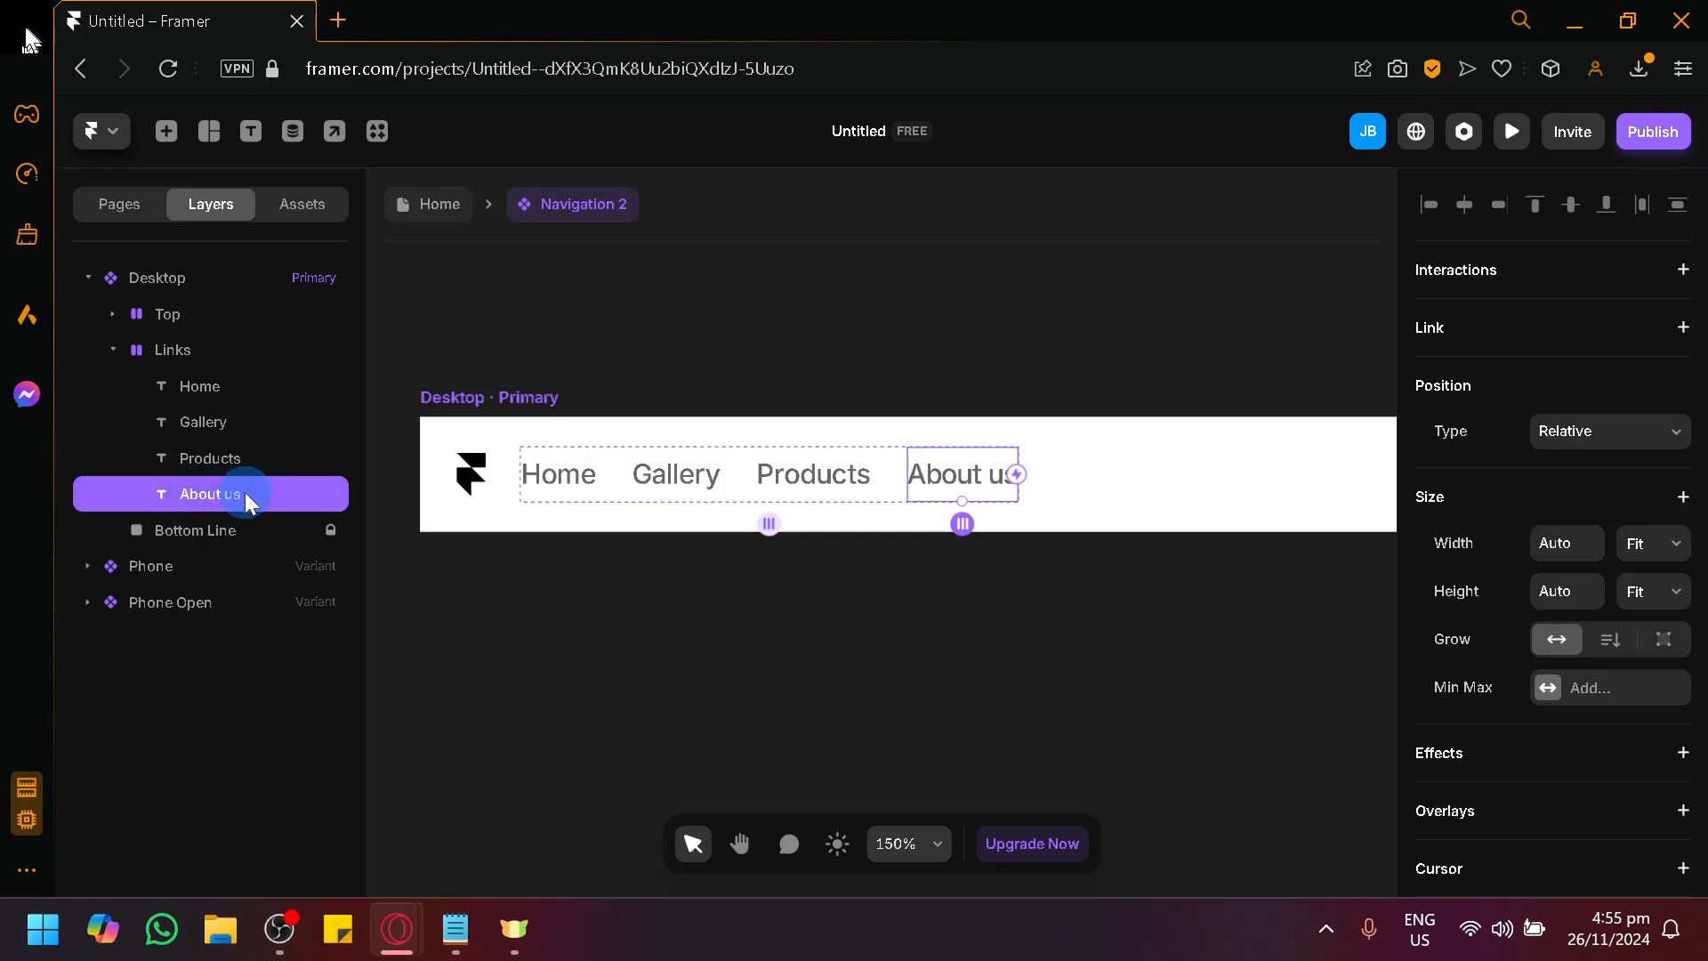
alt+drag(244, 492, 248, 468)
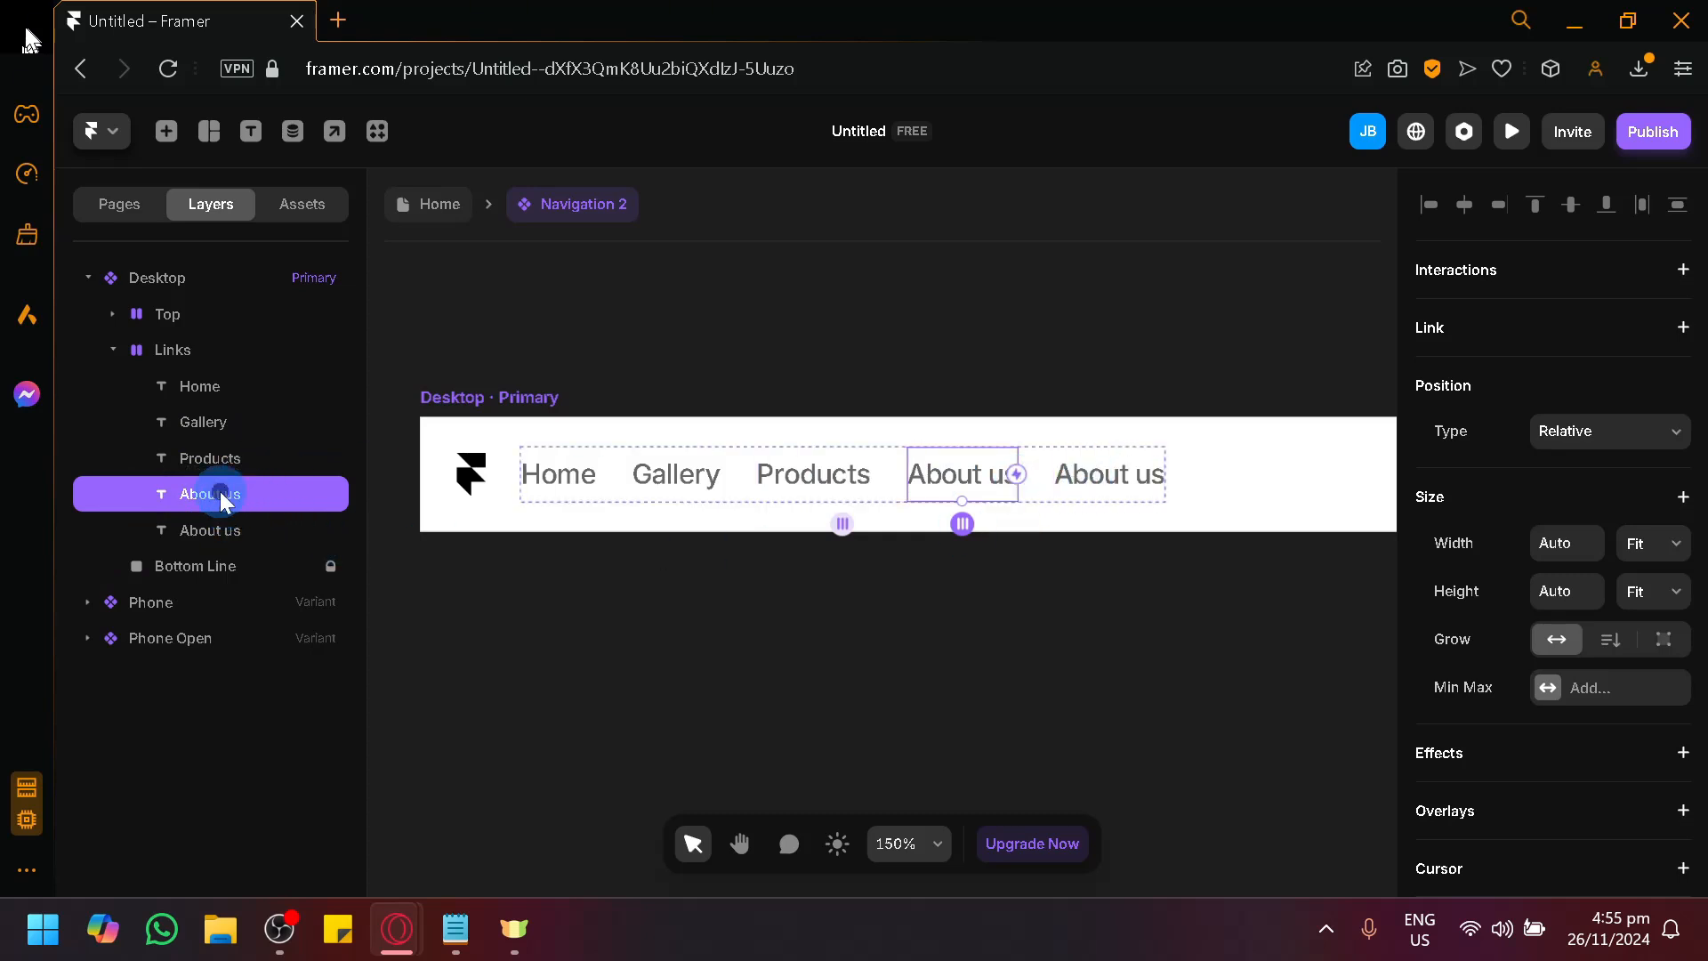
double_click(970, 476)
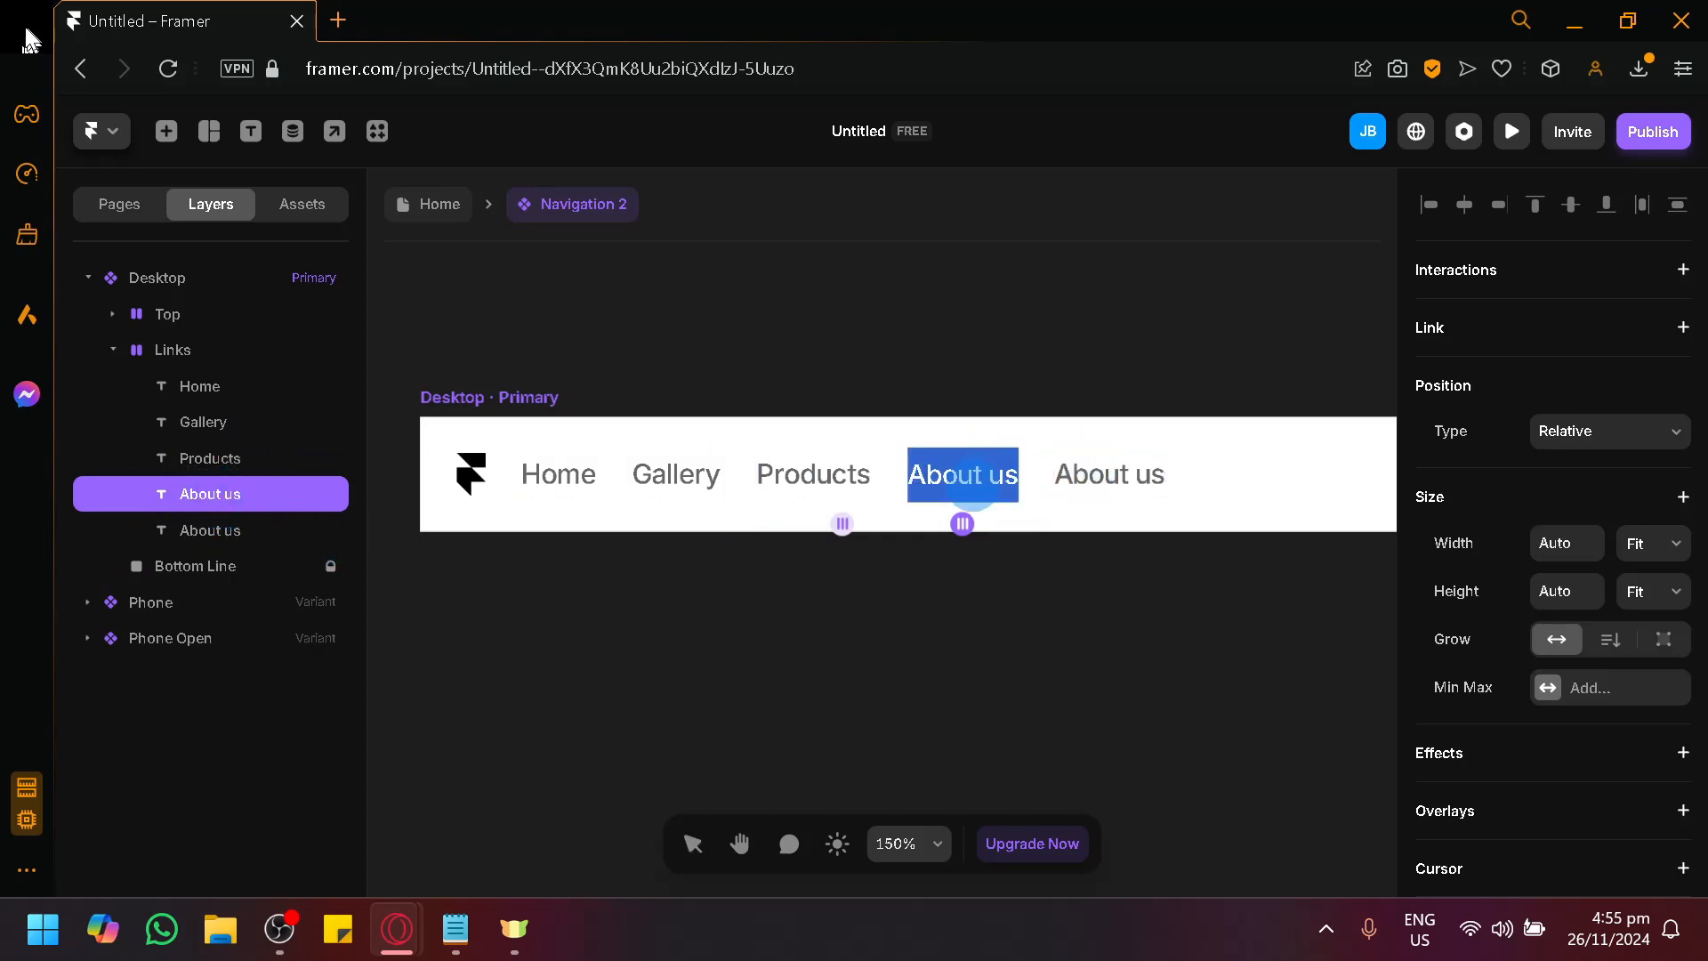
key(BackSpace)
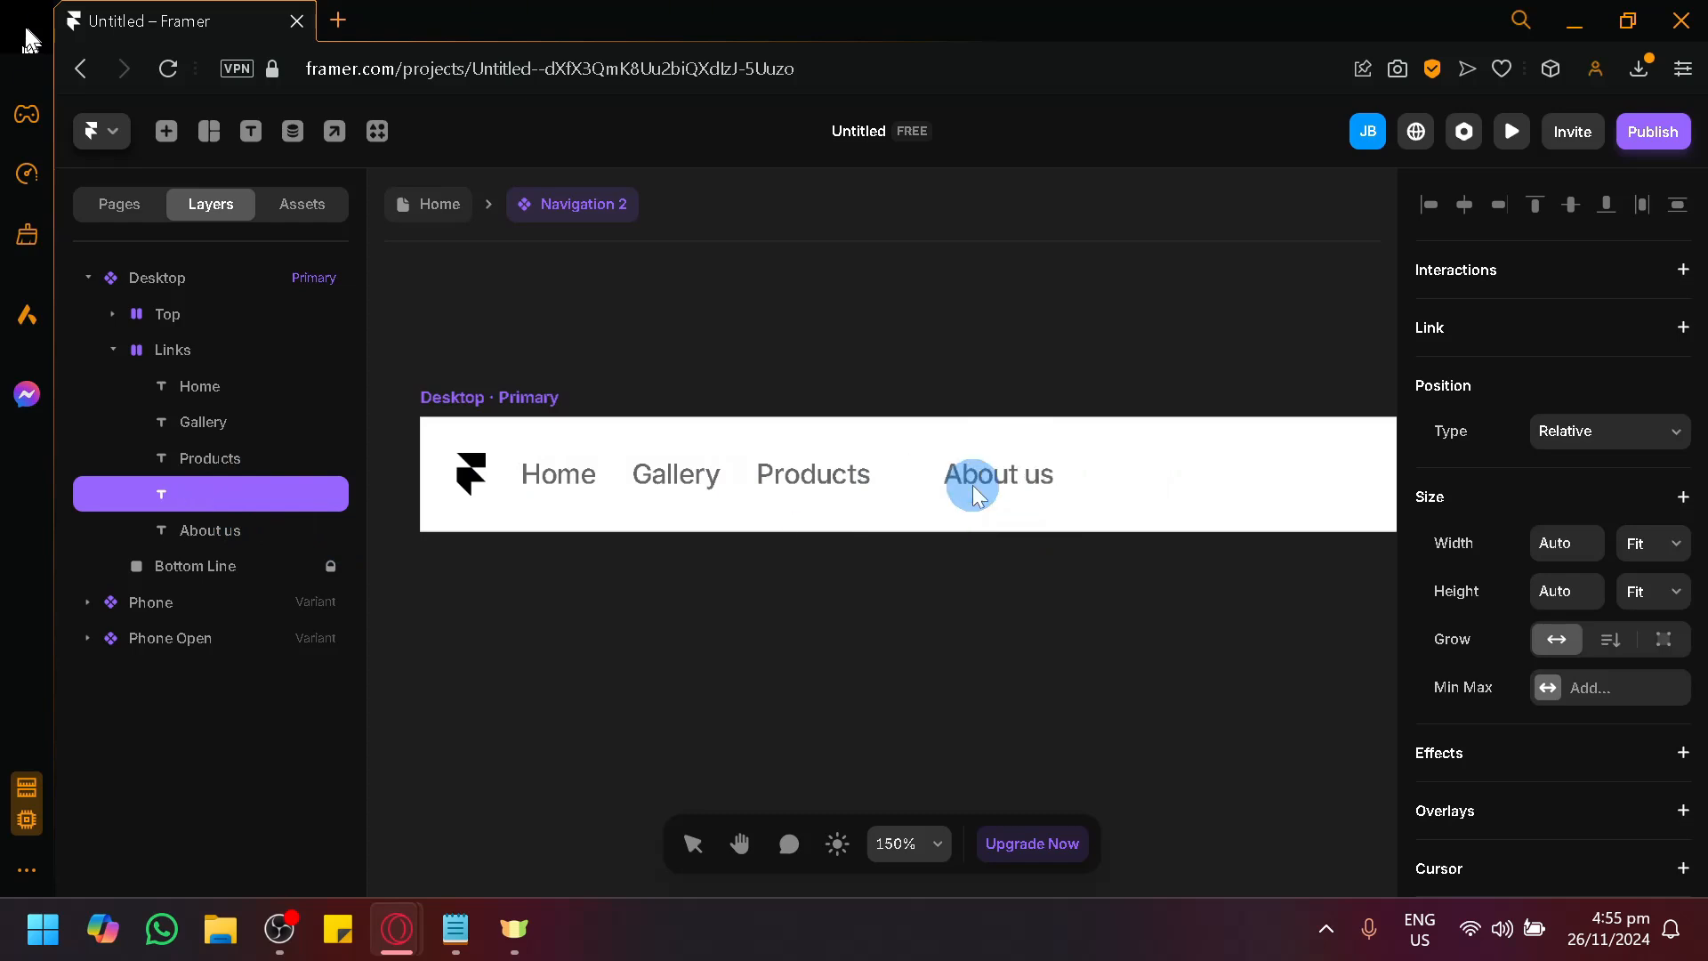
text(Random)
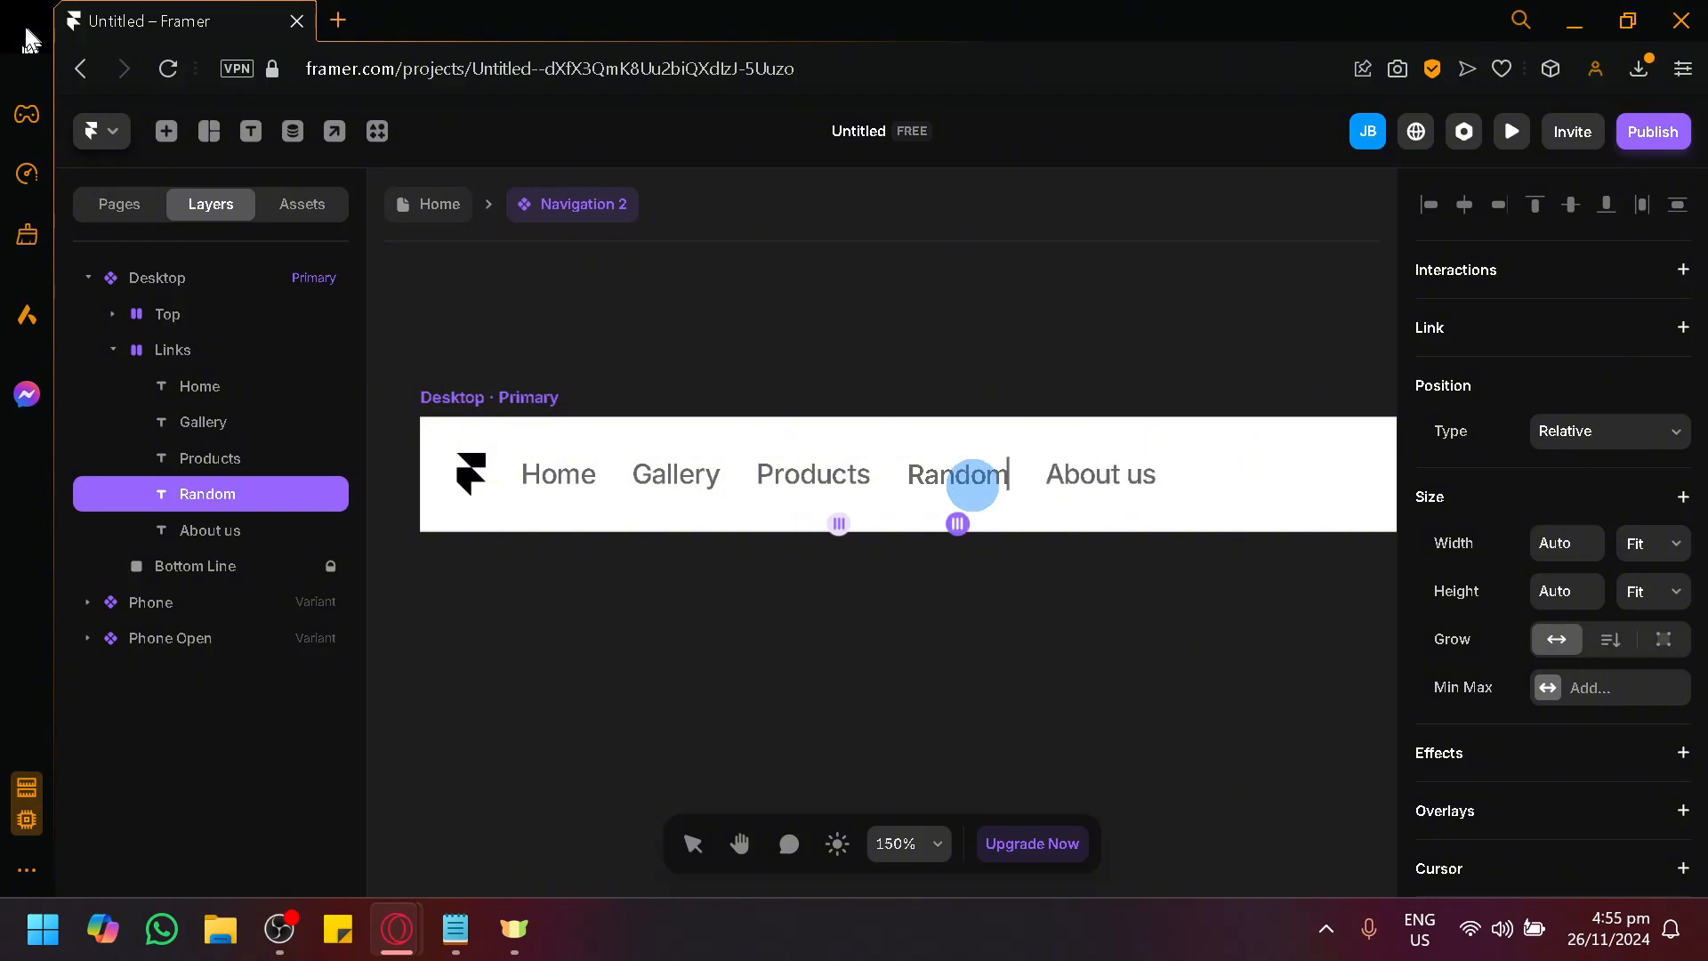
click(1117, 628)
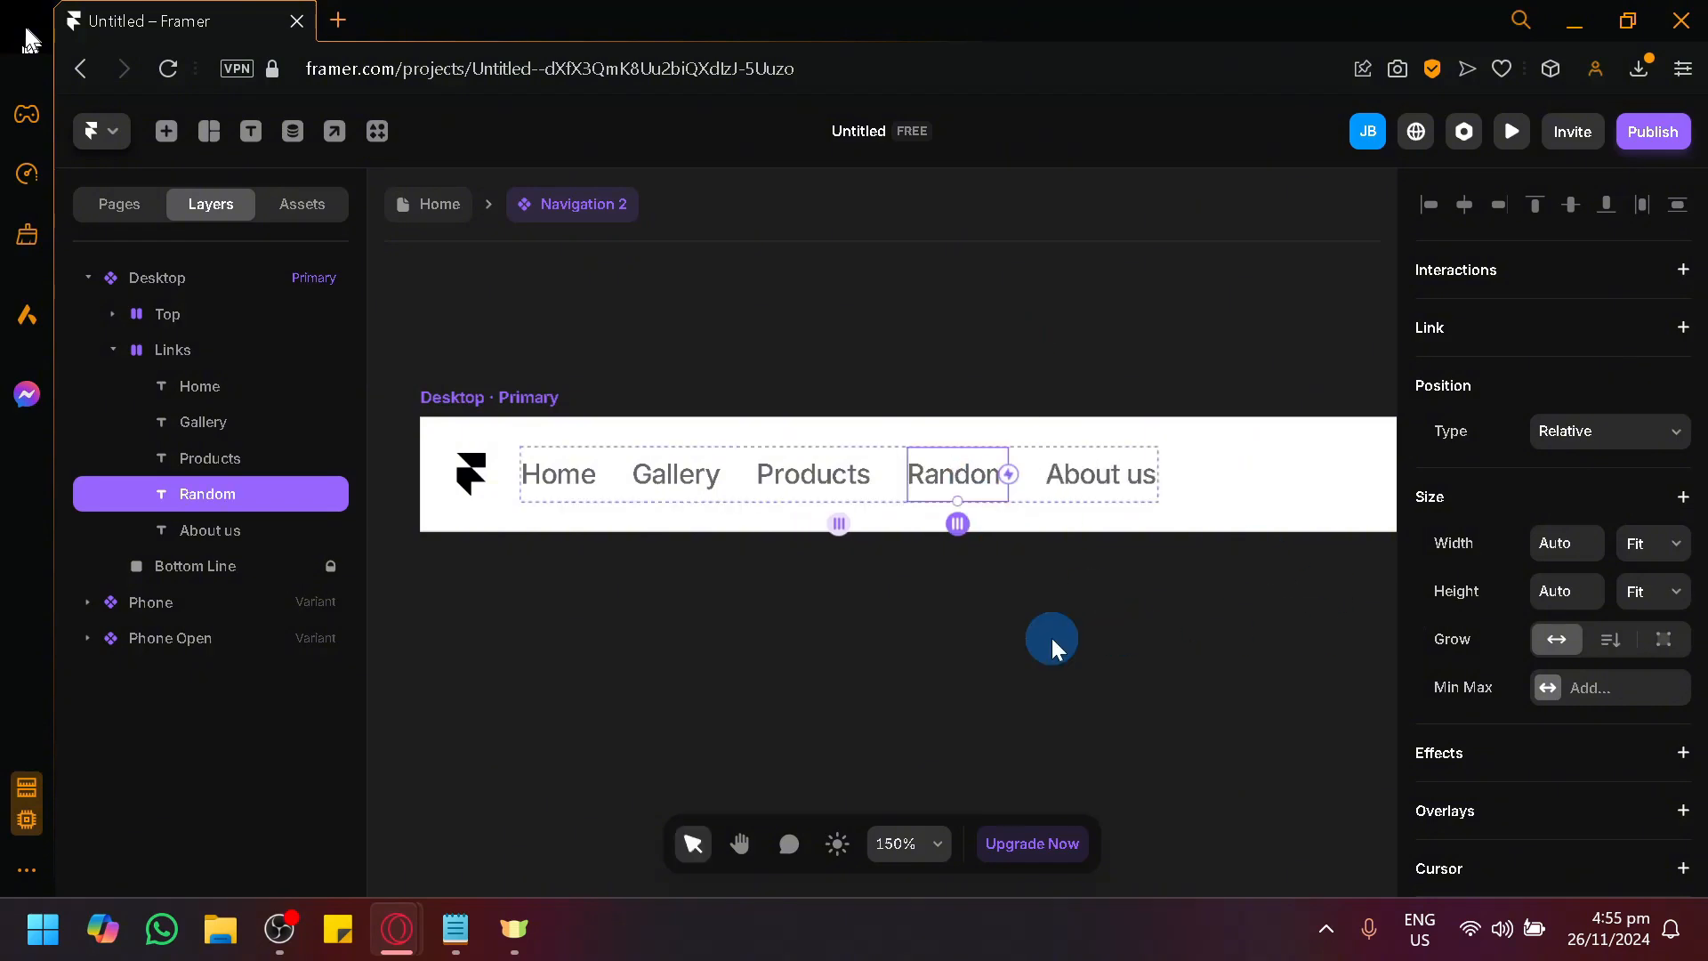
Select the Desktop variant's Links stack and examine the gaps between its links.
scroll(1051, 638, down, 3)
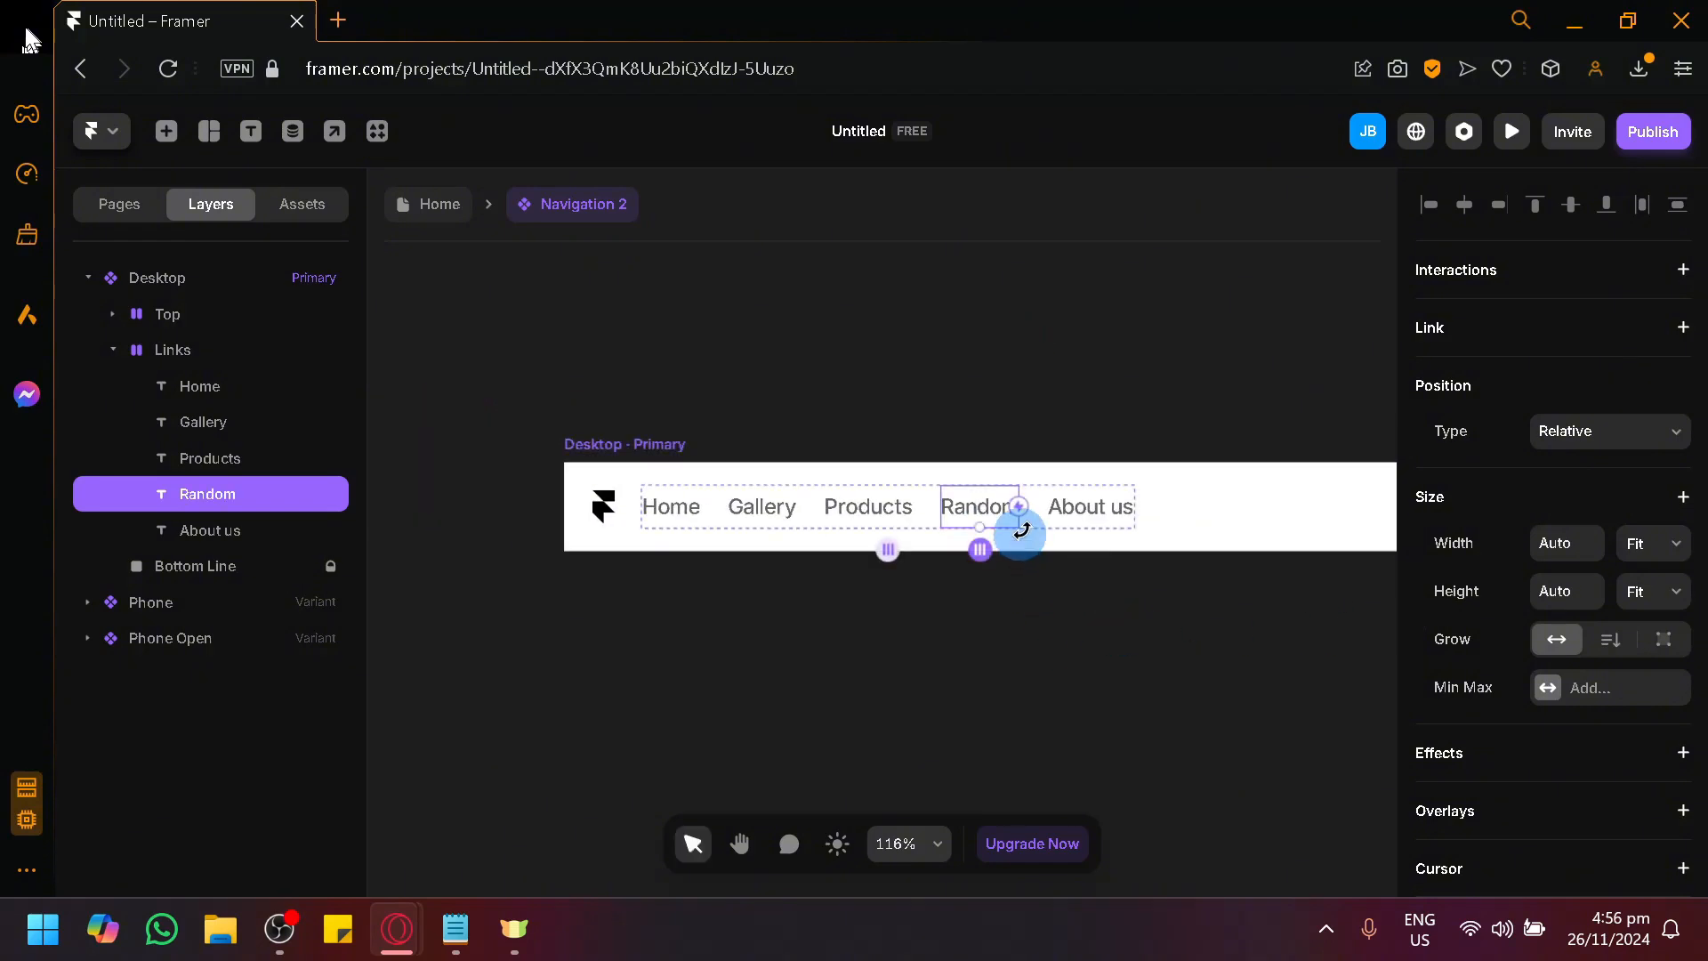
click(1063, 578)
click(1055, 533)
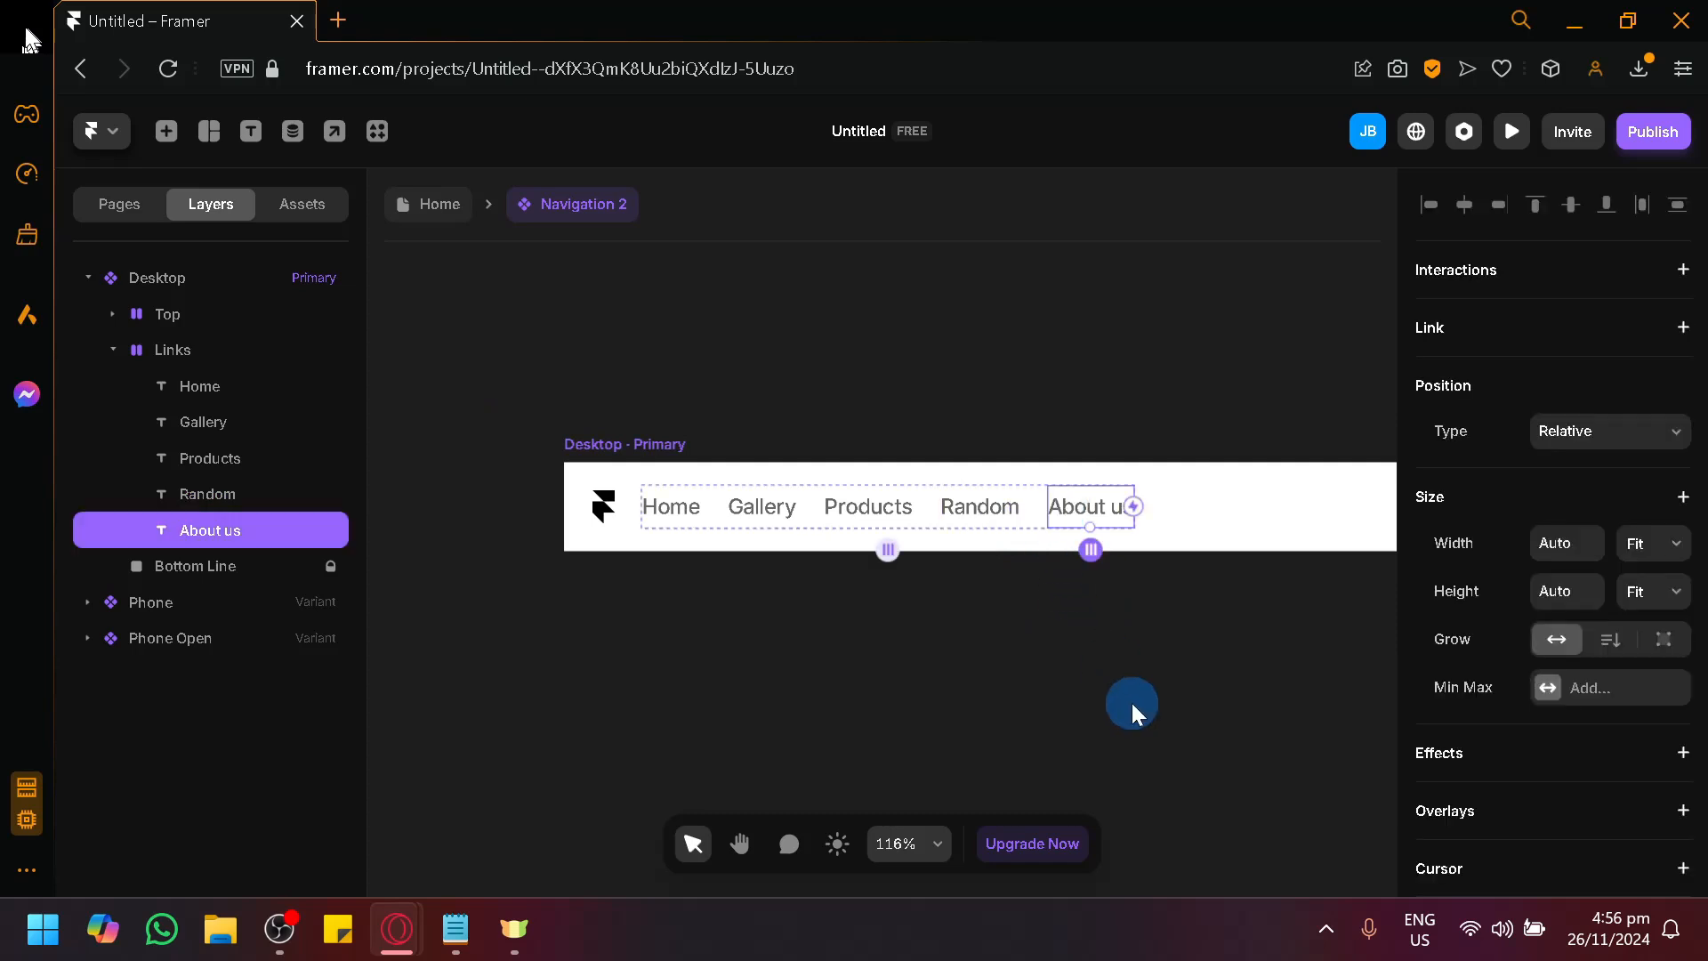
scroll(1132, 703, right, 5)
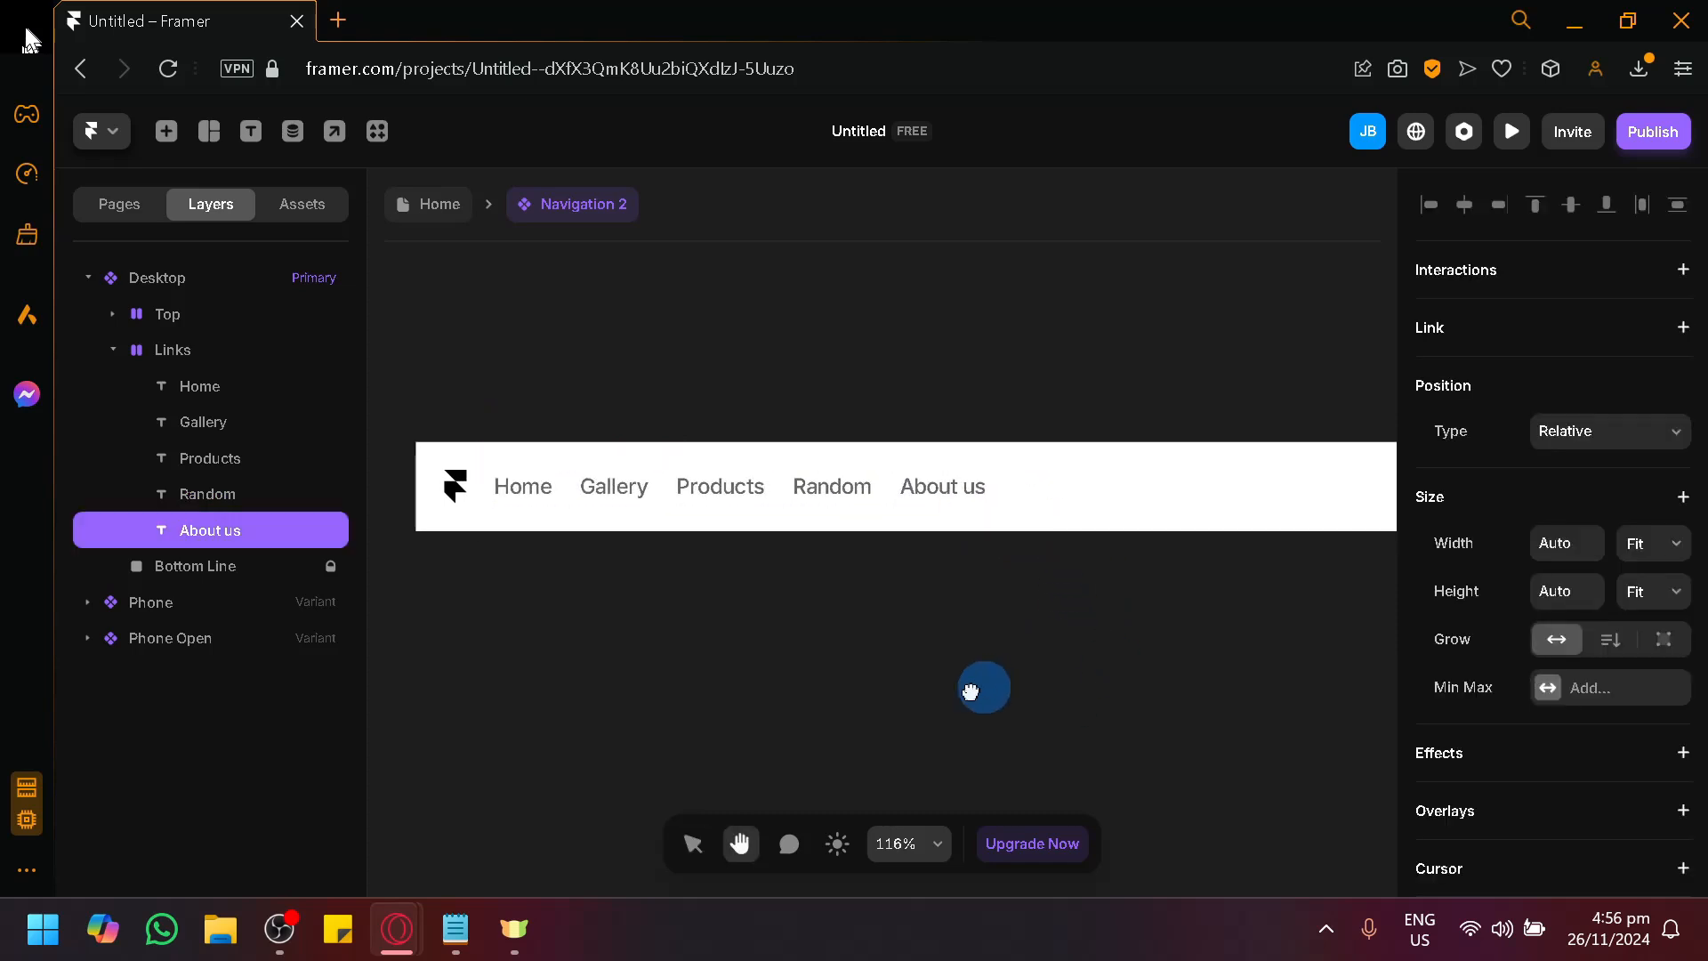
click(710, 542)
drag(911, 568, 543, 514)
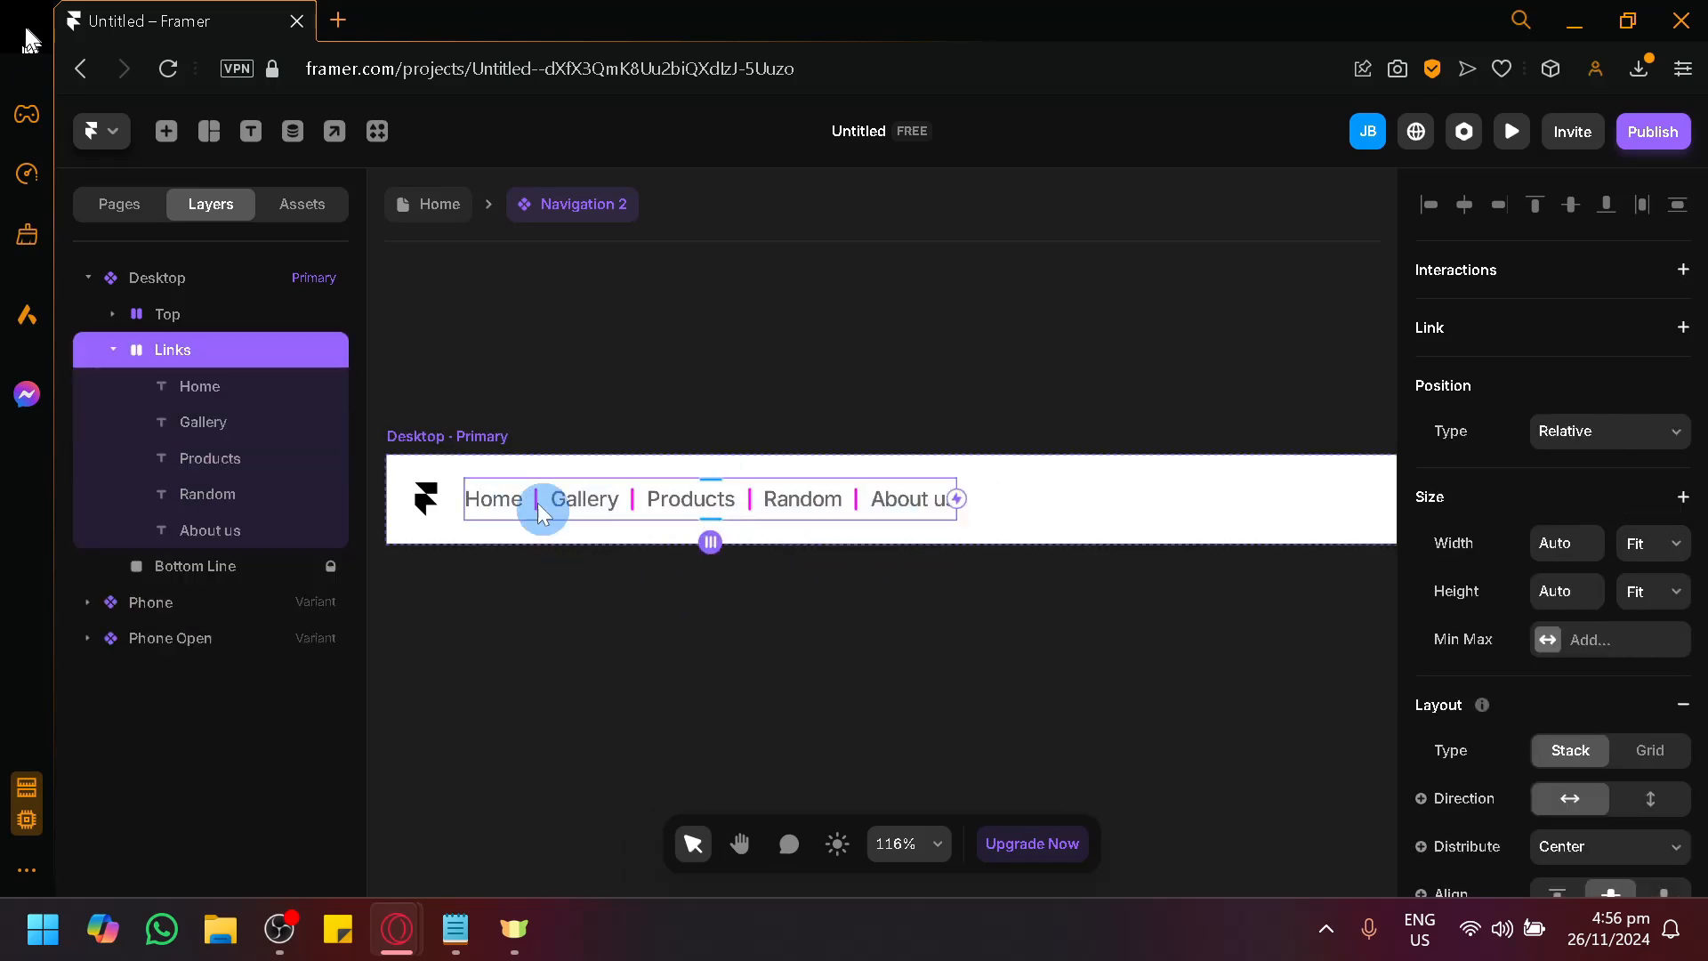
click(706, 545)
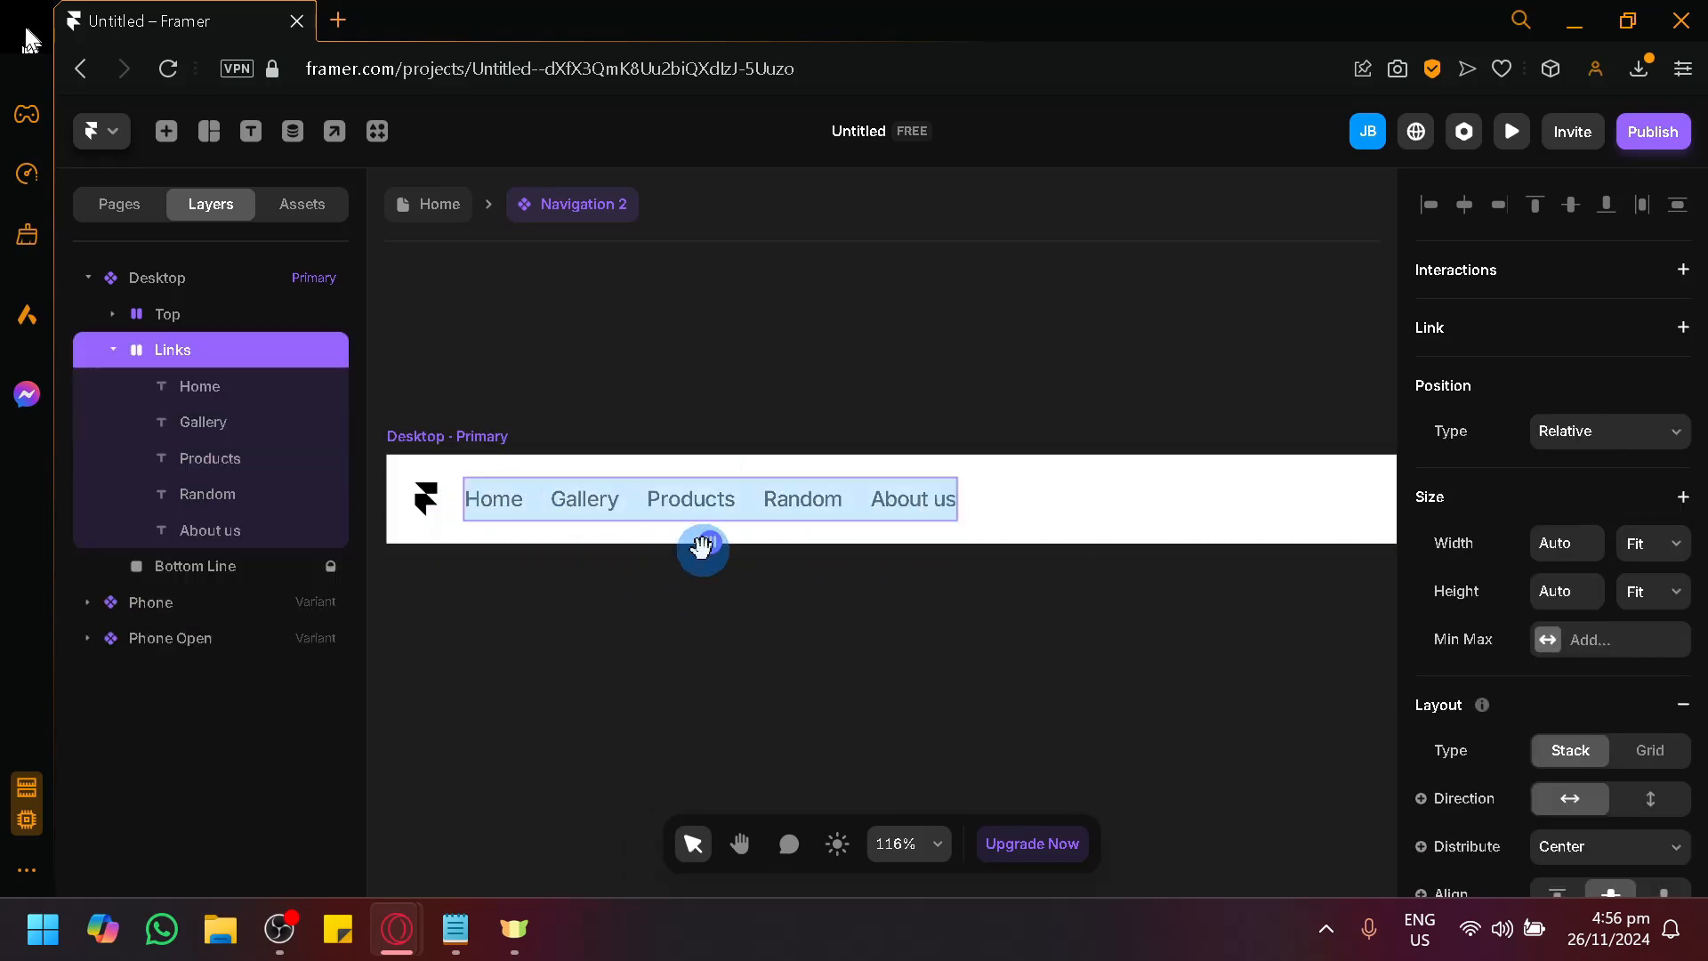
scroll(746, 632, down, 3)
scroll(872, 675, down, 3)
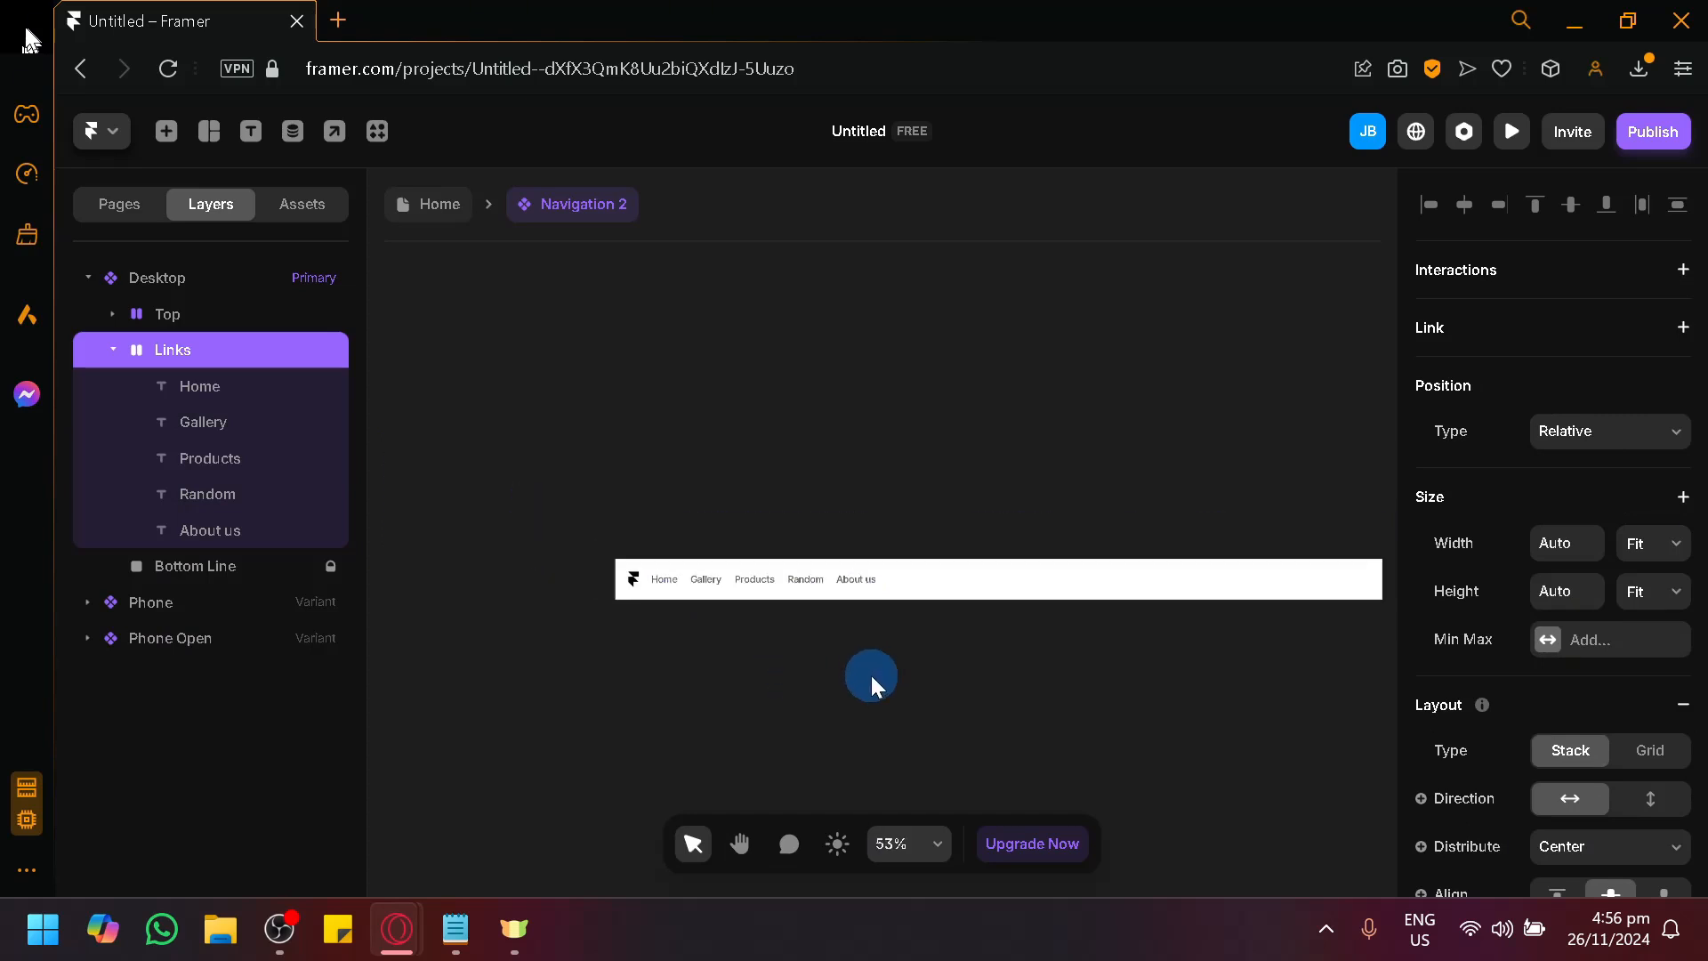
key(space)
drag(872, 675, 623, 638)
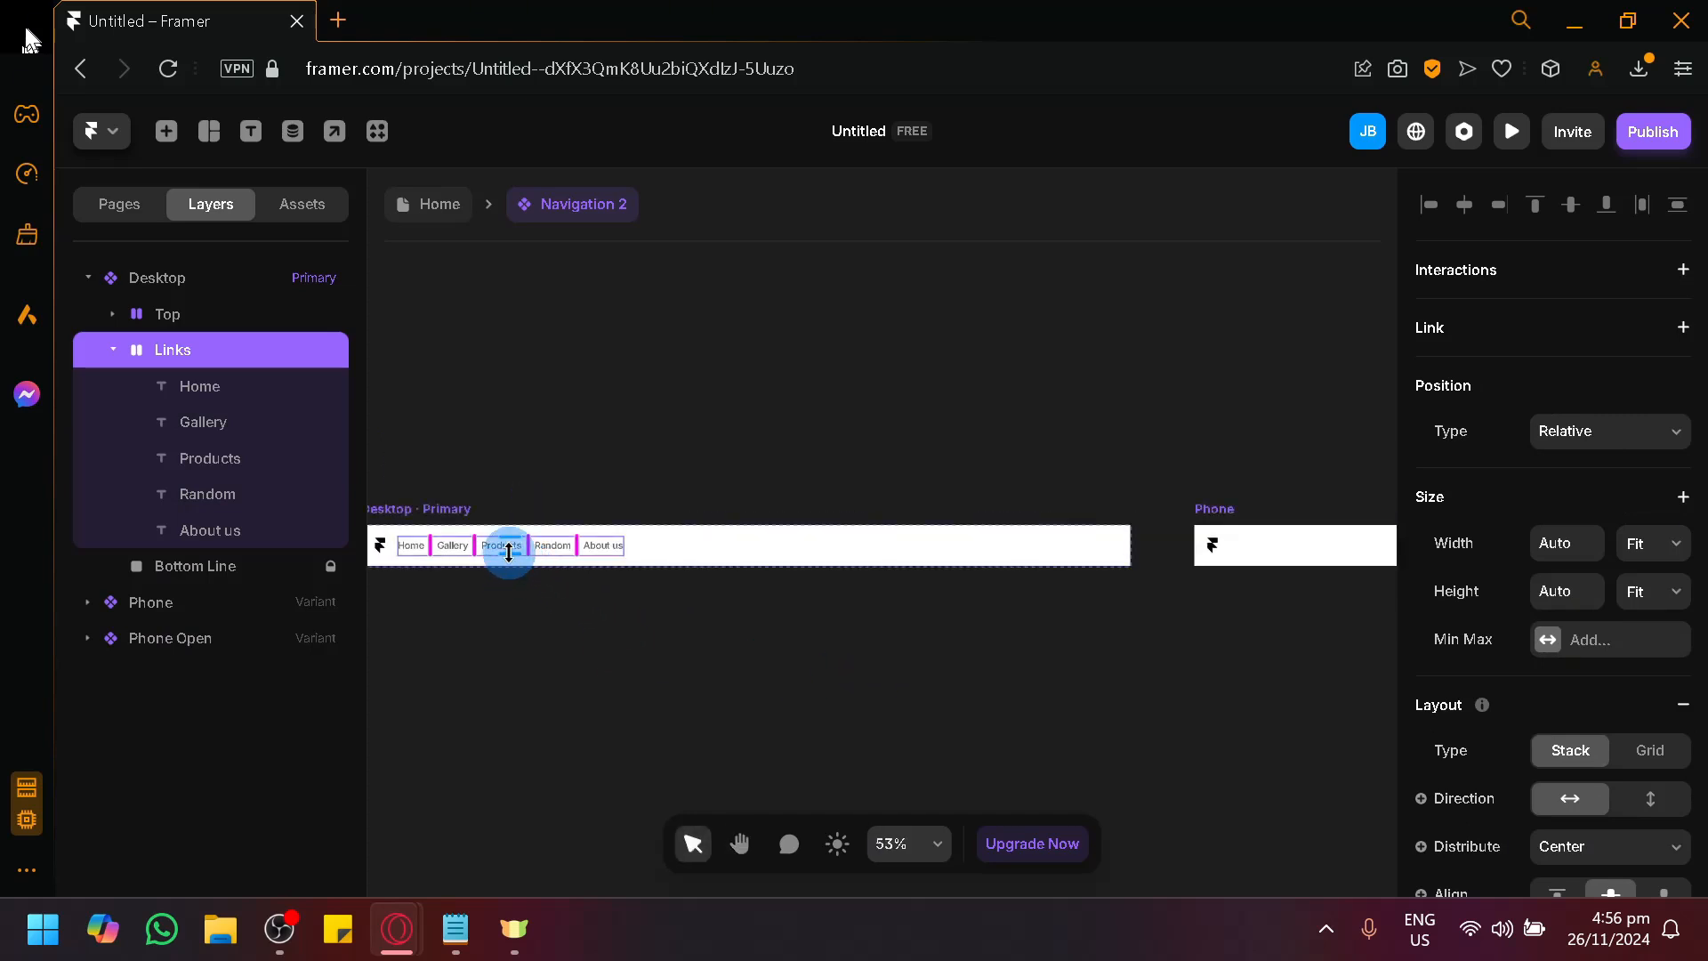
scroll(510, 569, up, 5)
scroll(670, 610, left, 3)
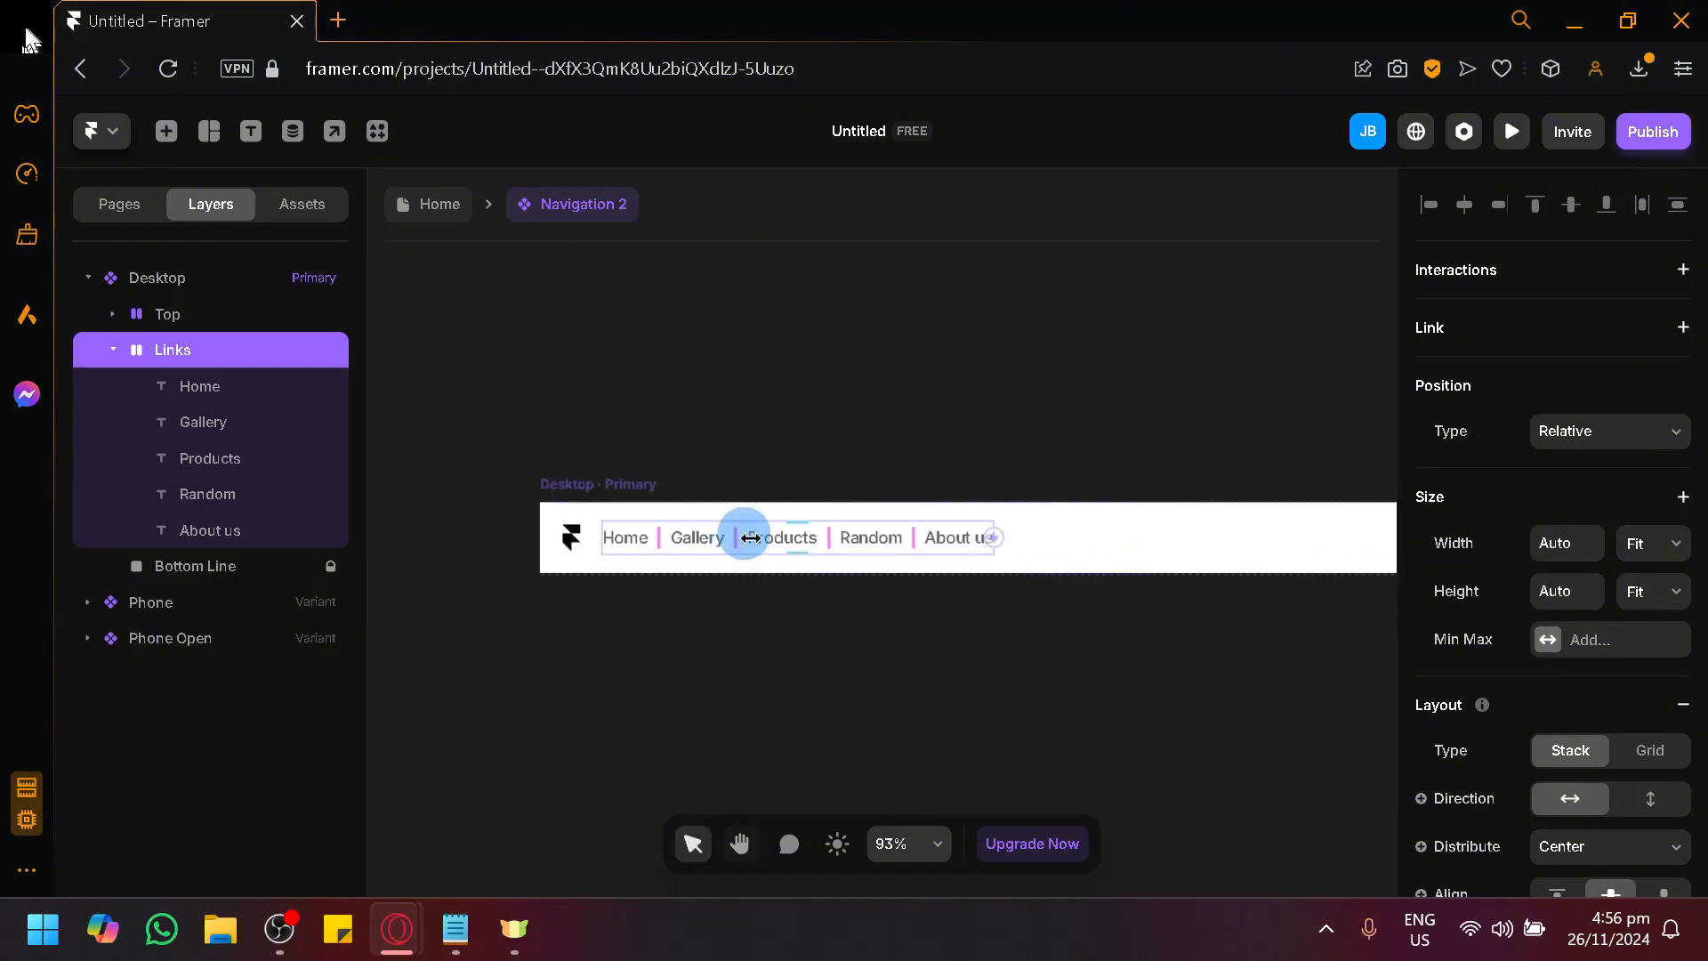
scroll(752, 538, up, 4)
drag(815, 583, 978, 628)
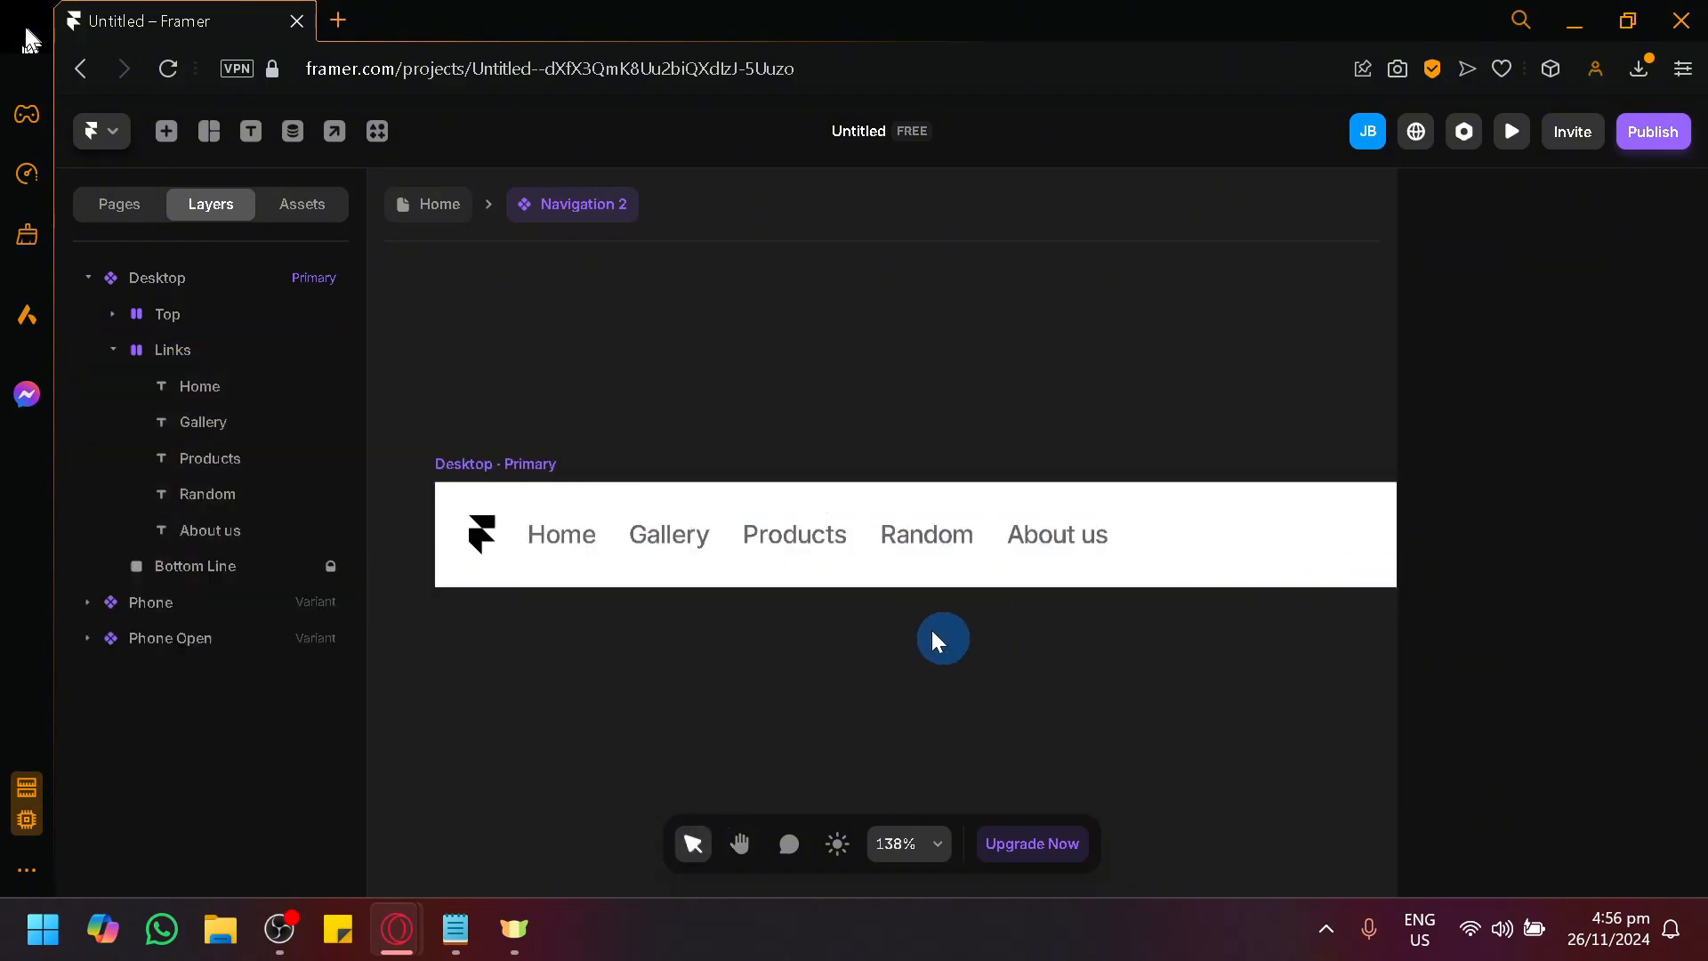
Widen the gap between the links in the Desktop variant's Links stack.
drag(719, 551, 774, 604)
click(722, 540)
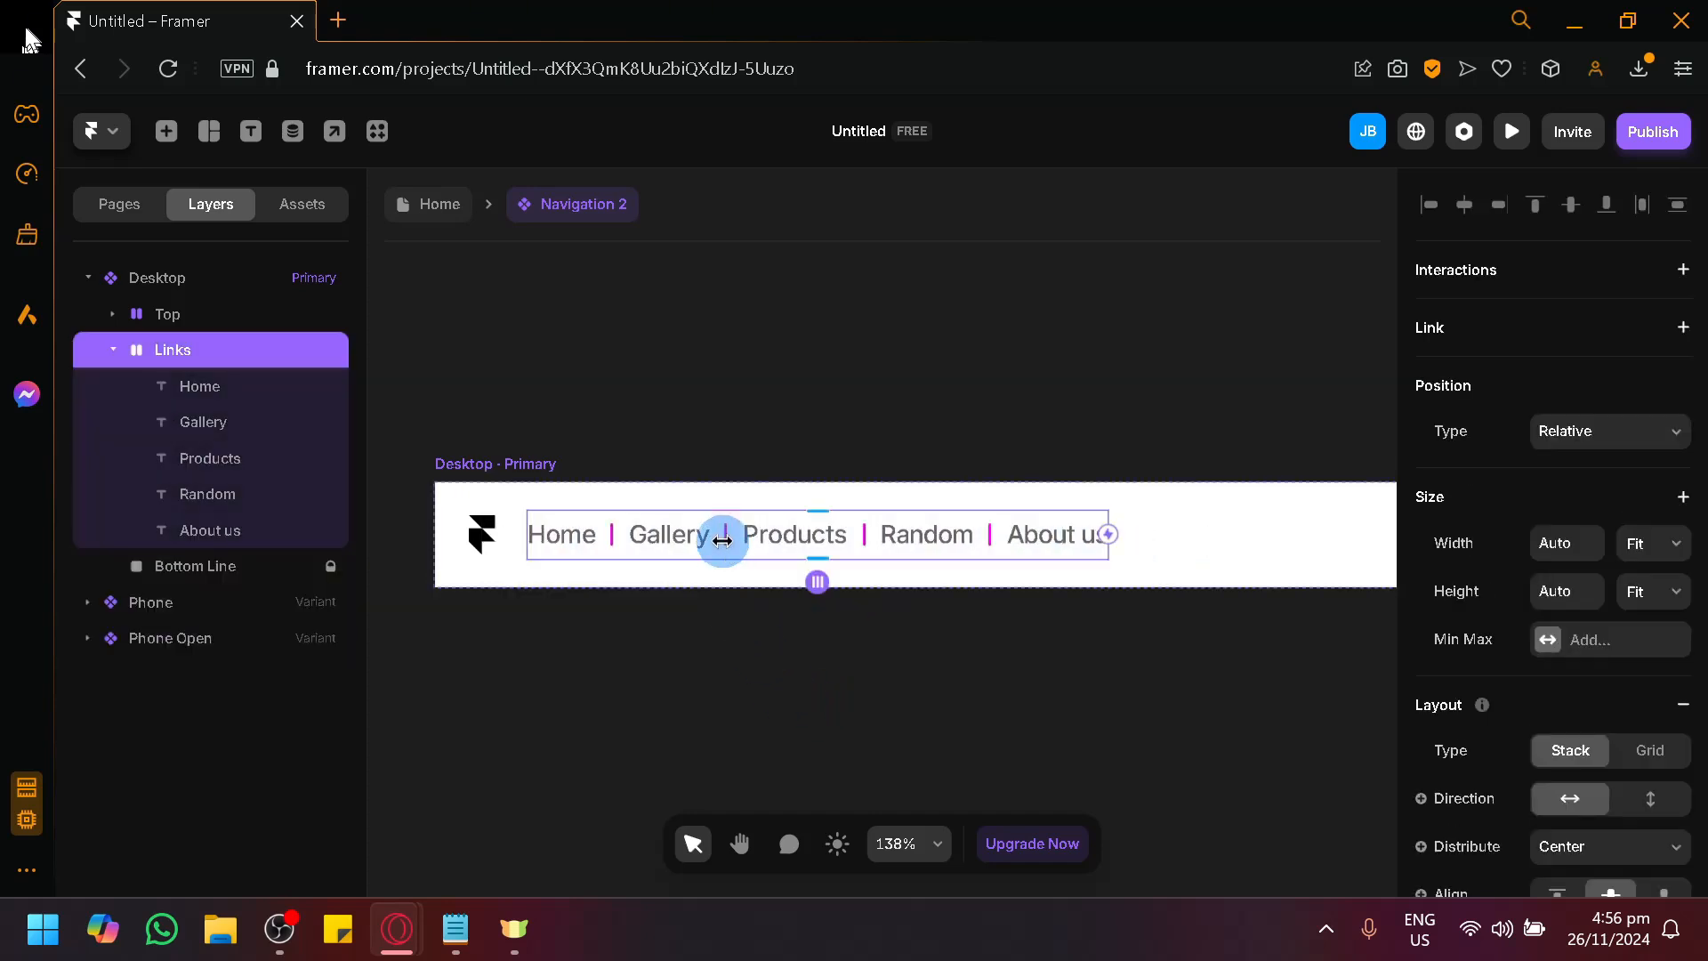
scroll(670, 472, up, 5)
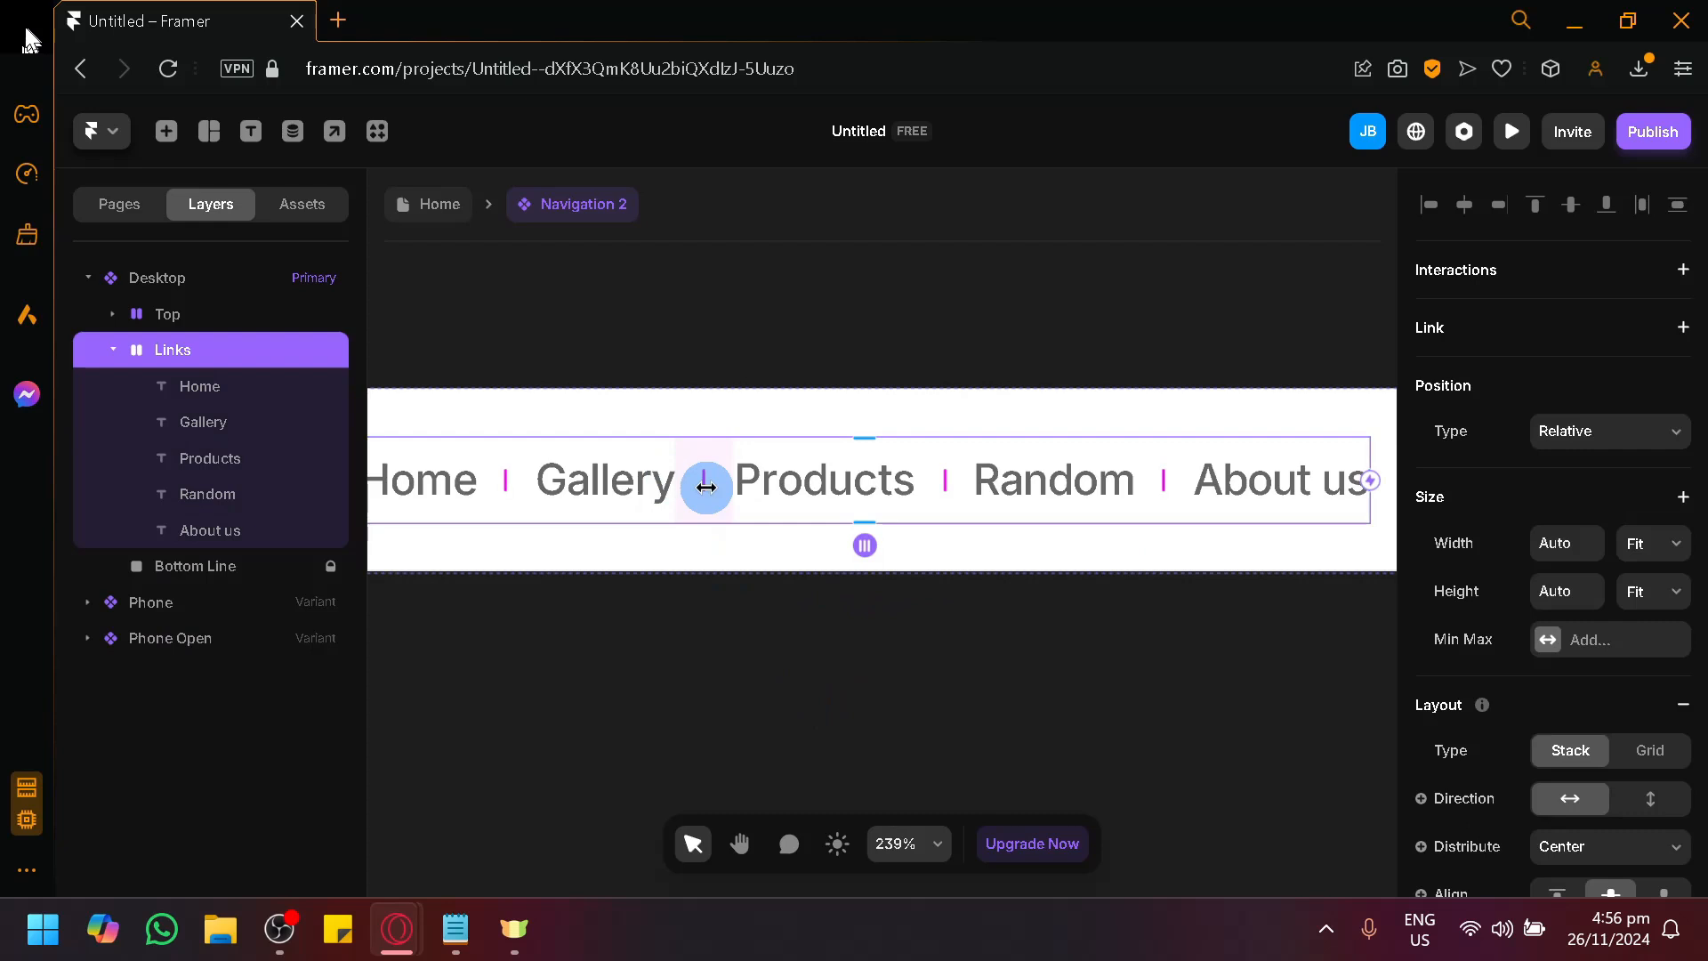
drag(700, 488, 828, 489)
scroll(1107, 633, down, 5)
key(space)
drag(1145, 700, 855, 642)
scroll(856, 642, down, 3)
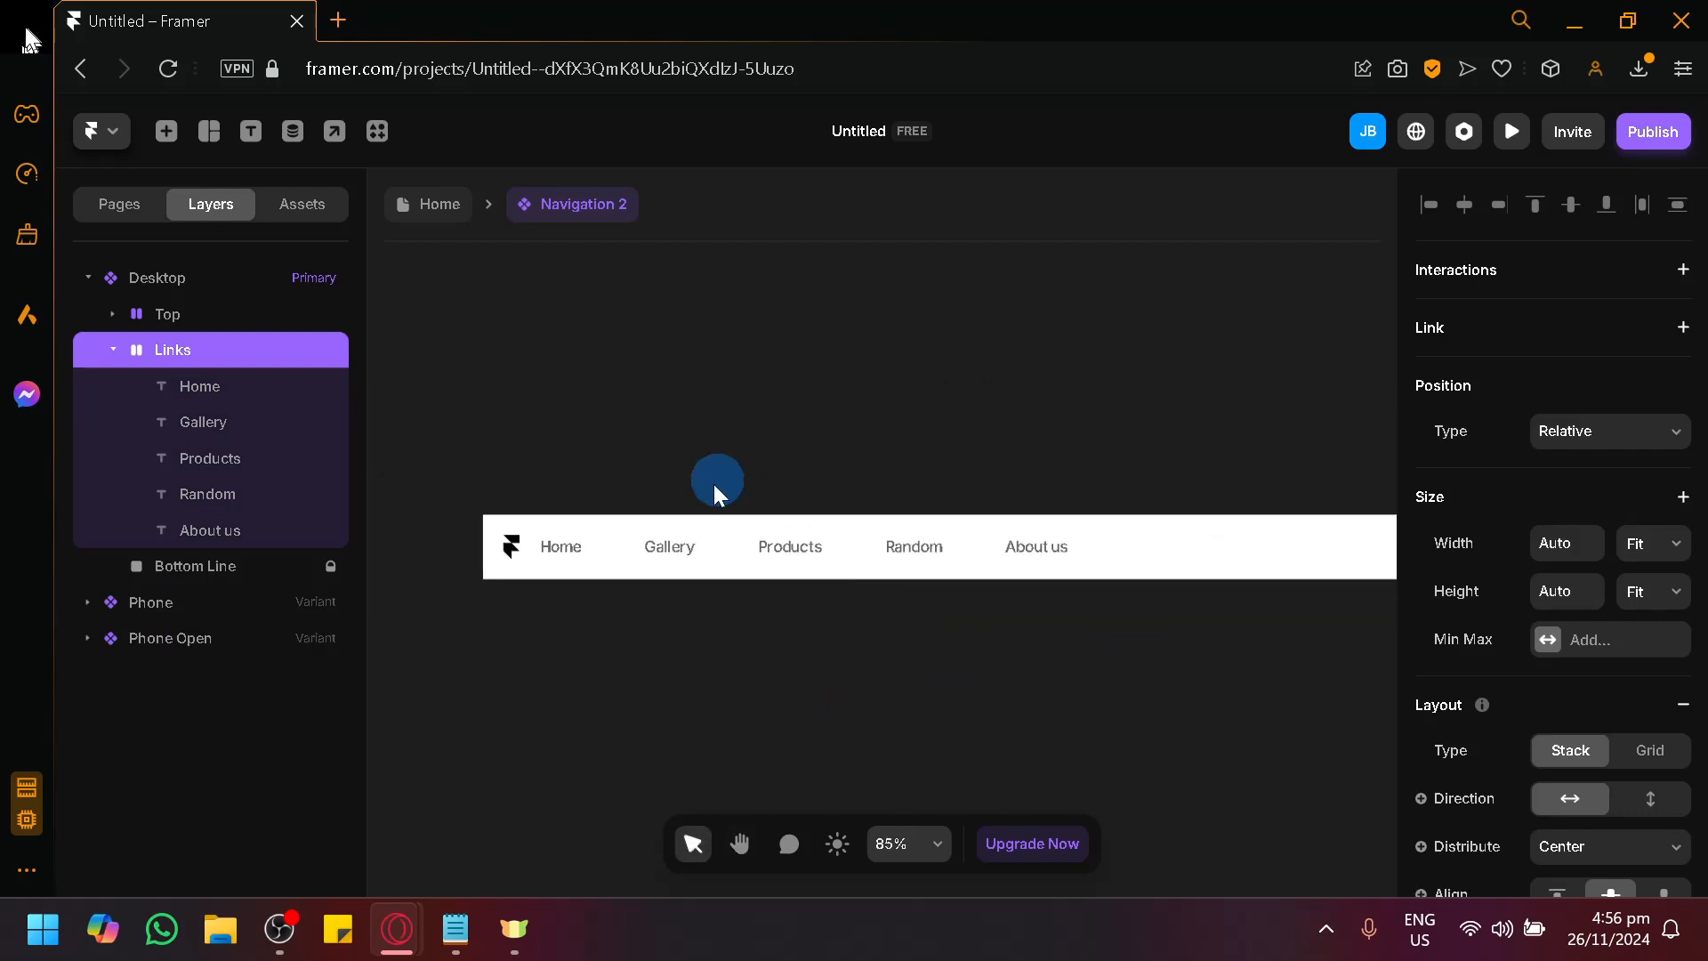
Increase the gap in the Links stack further so the five links spread across most of the Desktop navigation bar.
click(682, 543)
click(724, 549)
drag(721, 545, 861, 599)
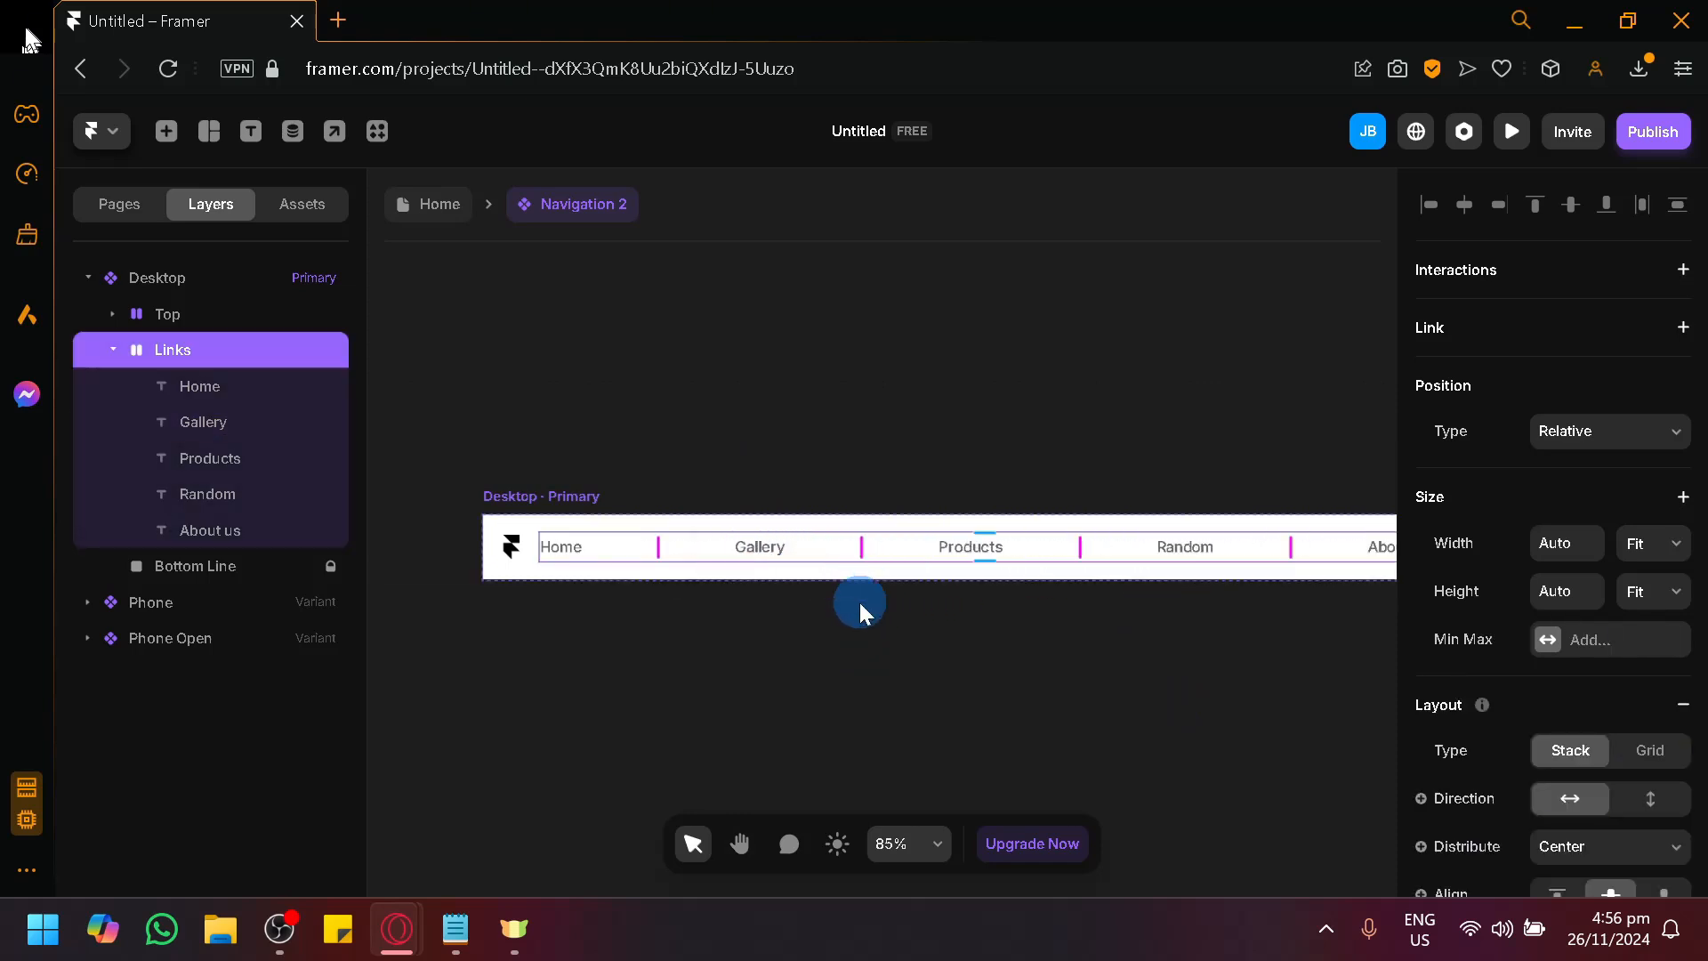
scroll(907, 671, down, 3)
drag(1035, 695, 909, 578)
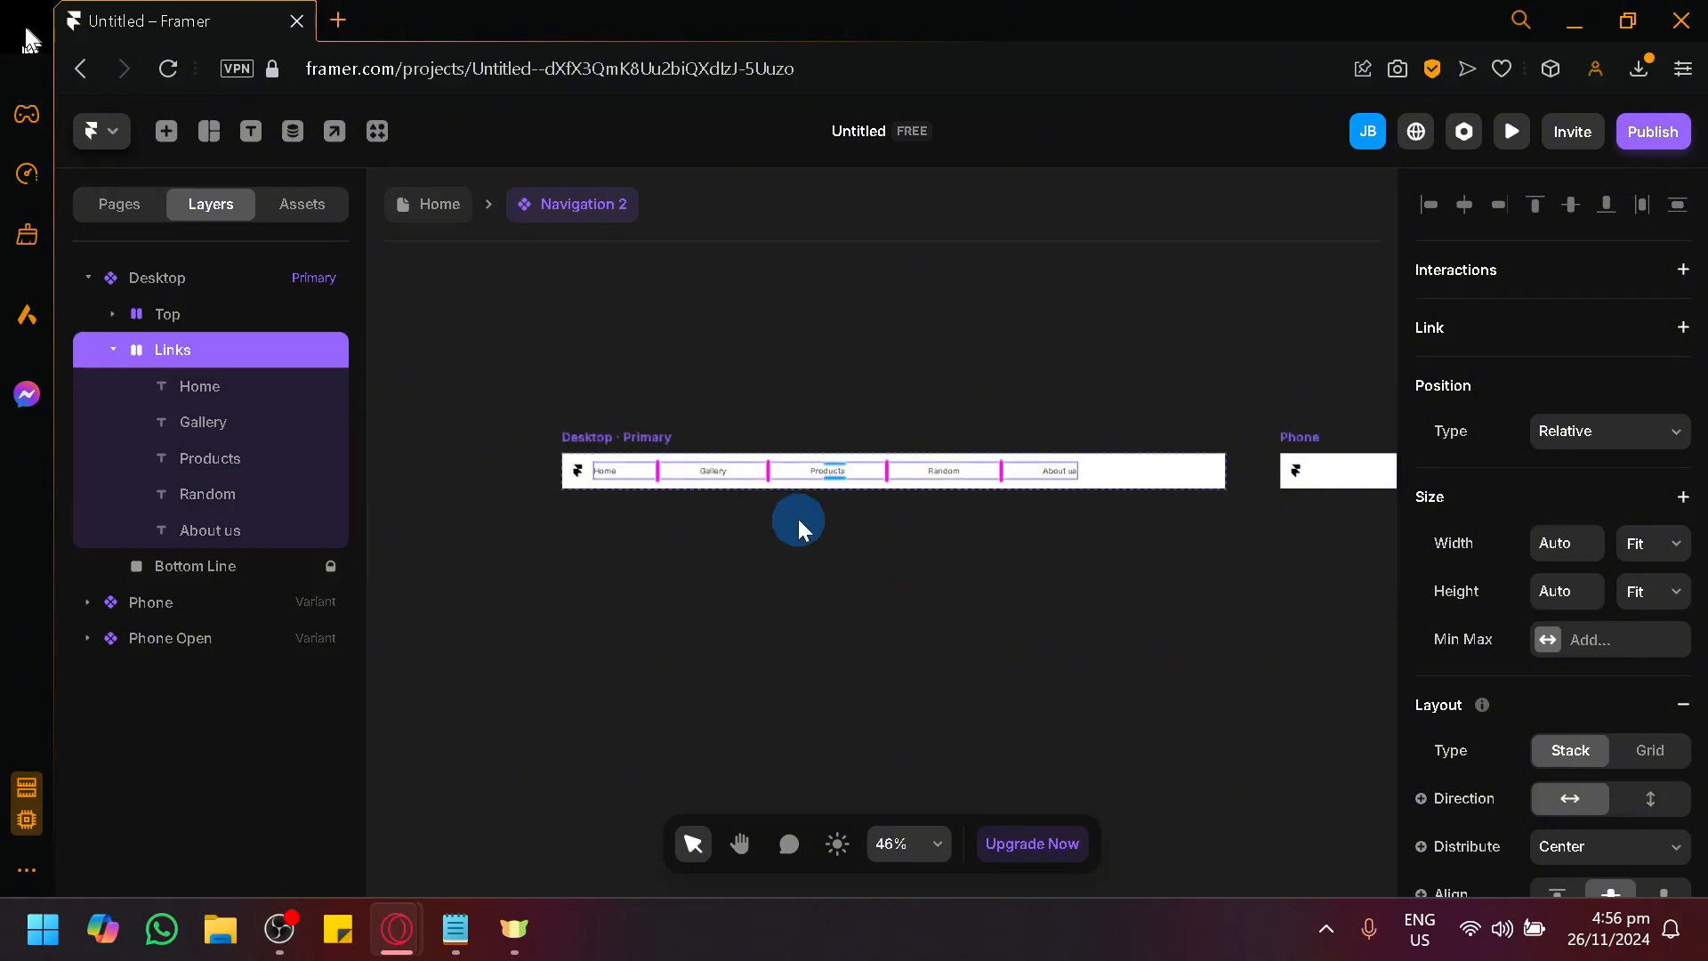
scroll(753, 556, up, 2)
click(753, 556)
scroll(714, 584, down, 1)
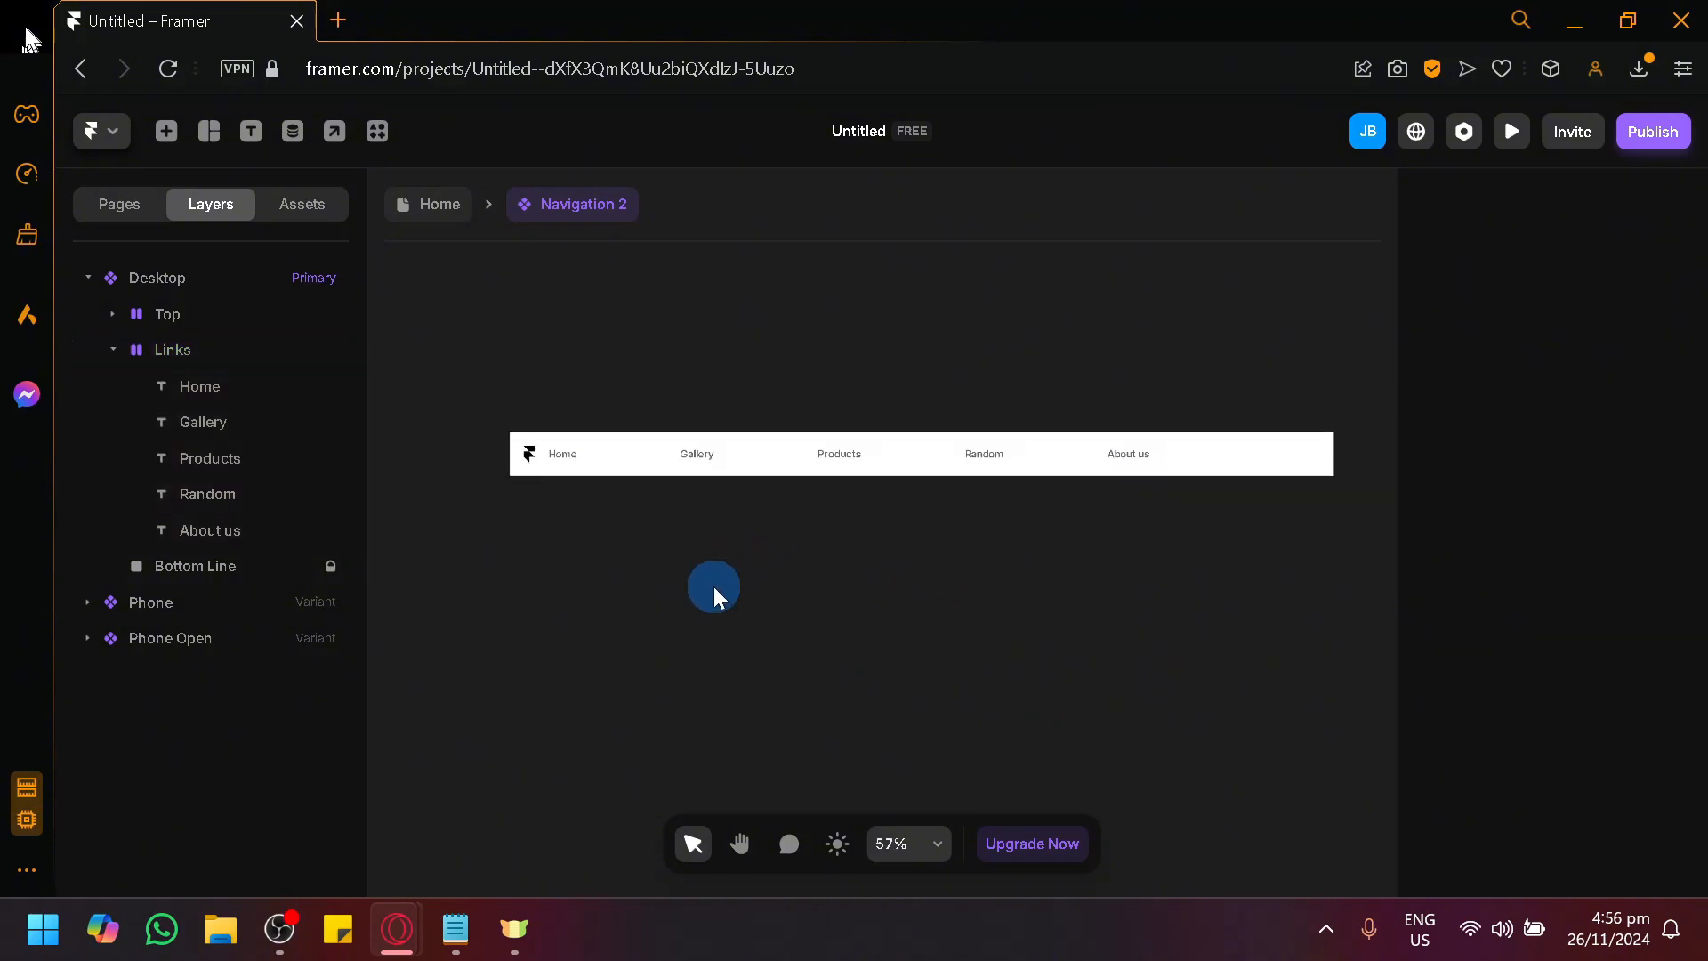
On the Home page, replace the customized navigation bar with the light ready-made one that has dropdown links.
click(444, 218)
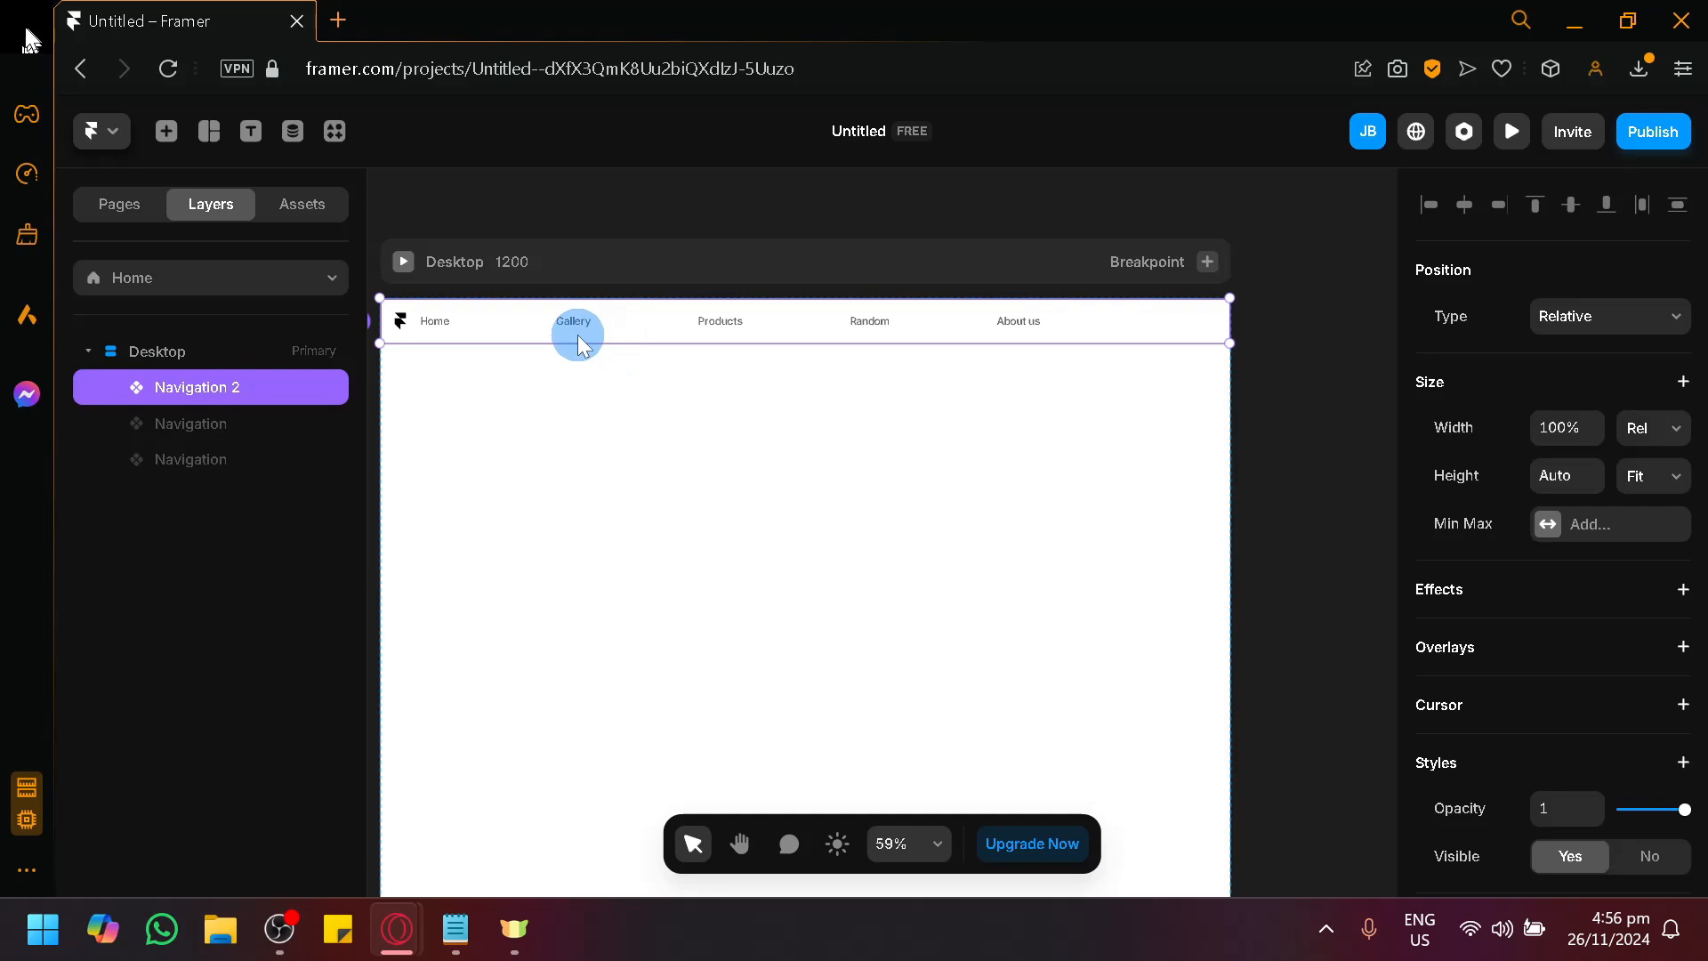
key(Delete)
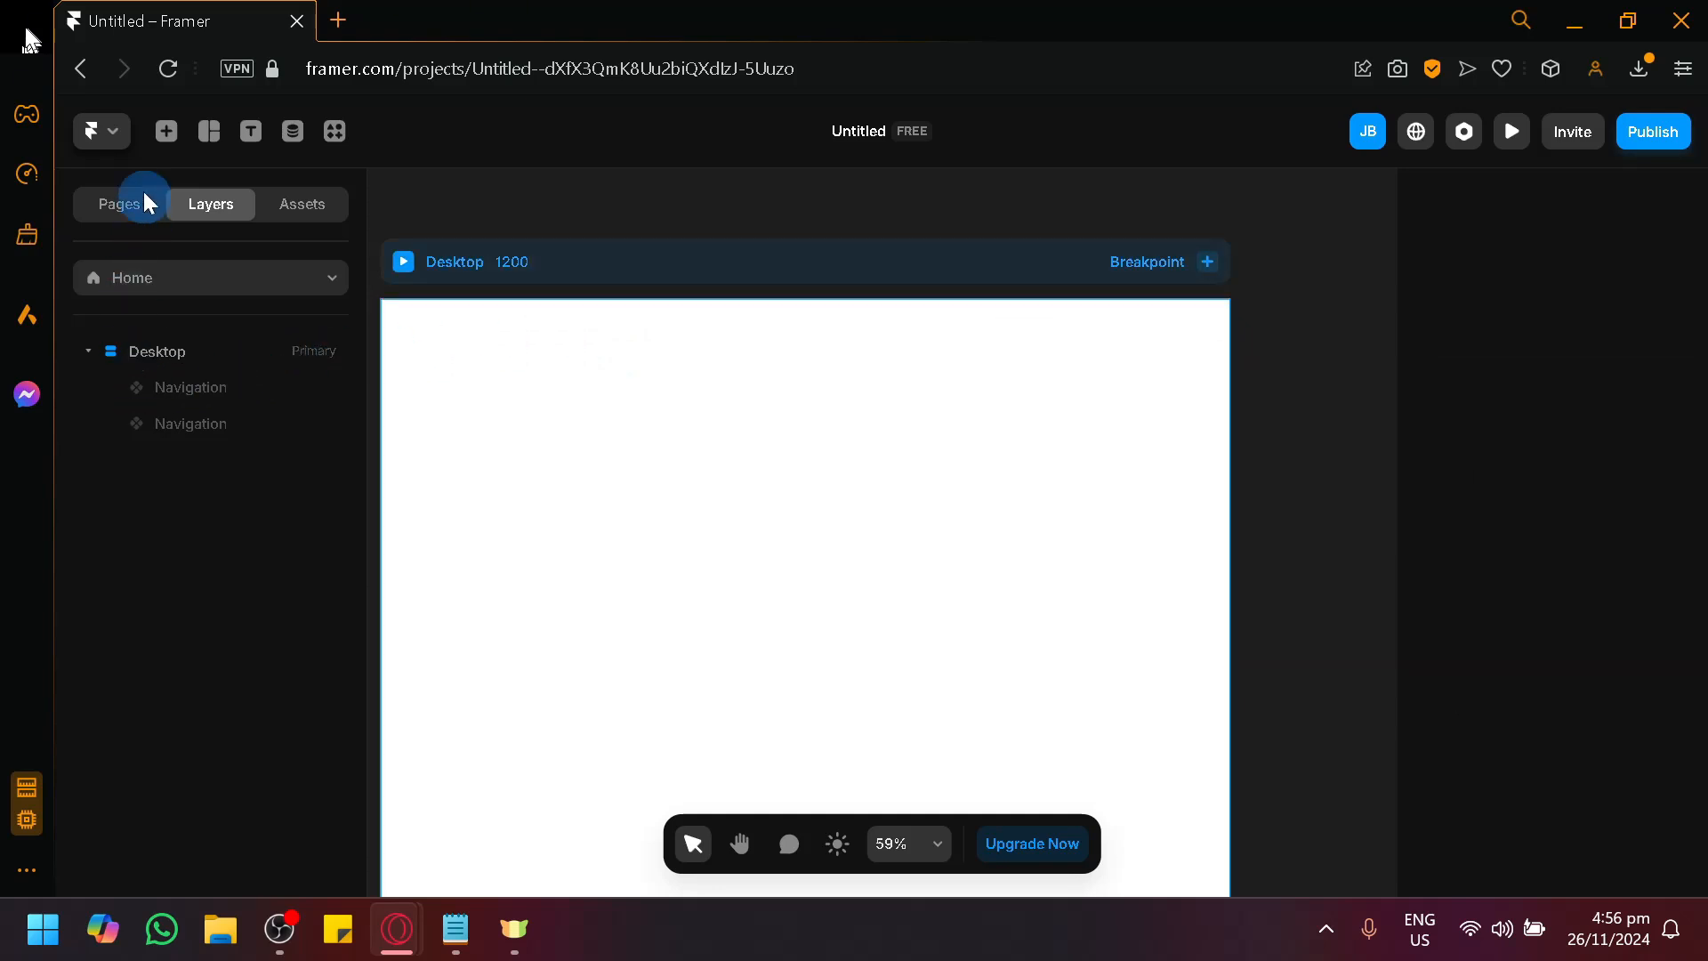
click(166, 130)
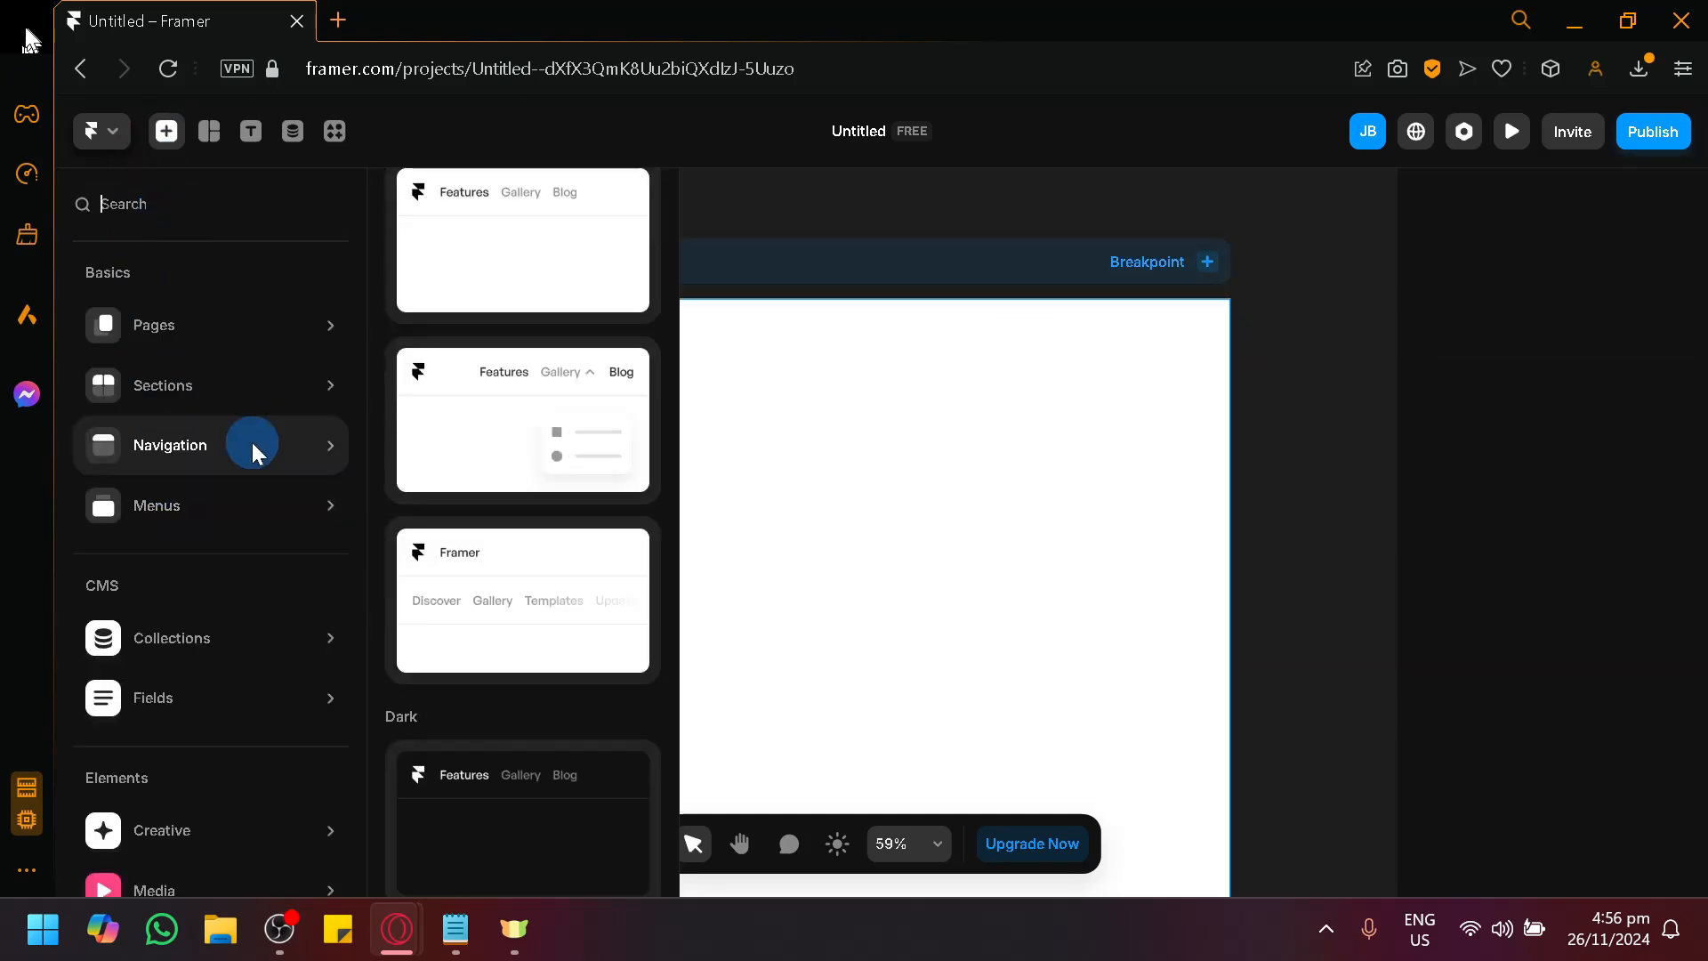
drag(468, 414, 910, 420)
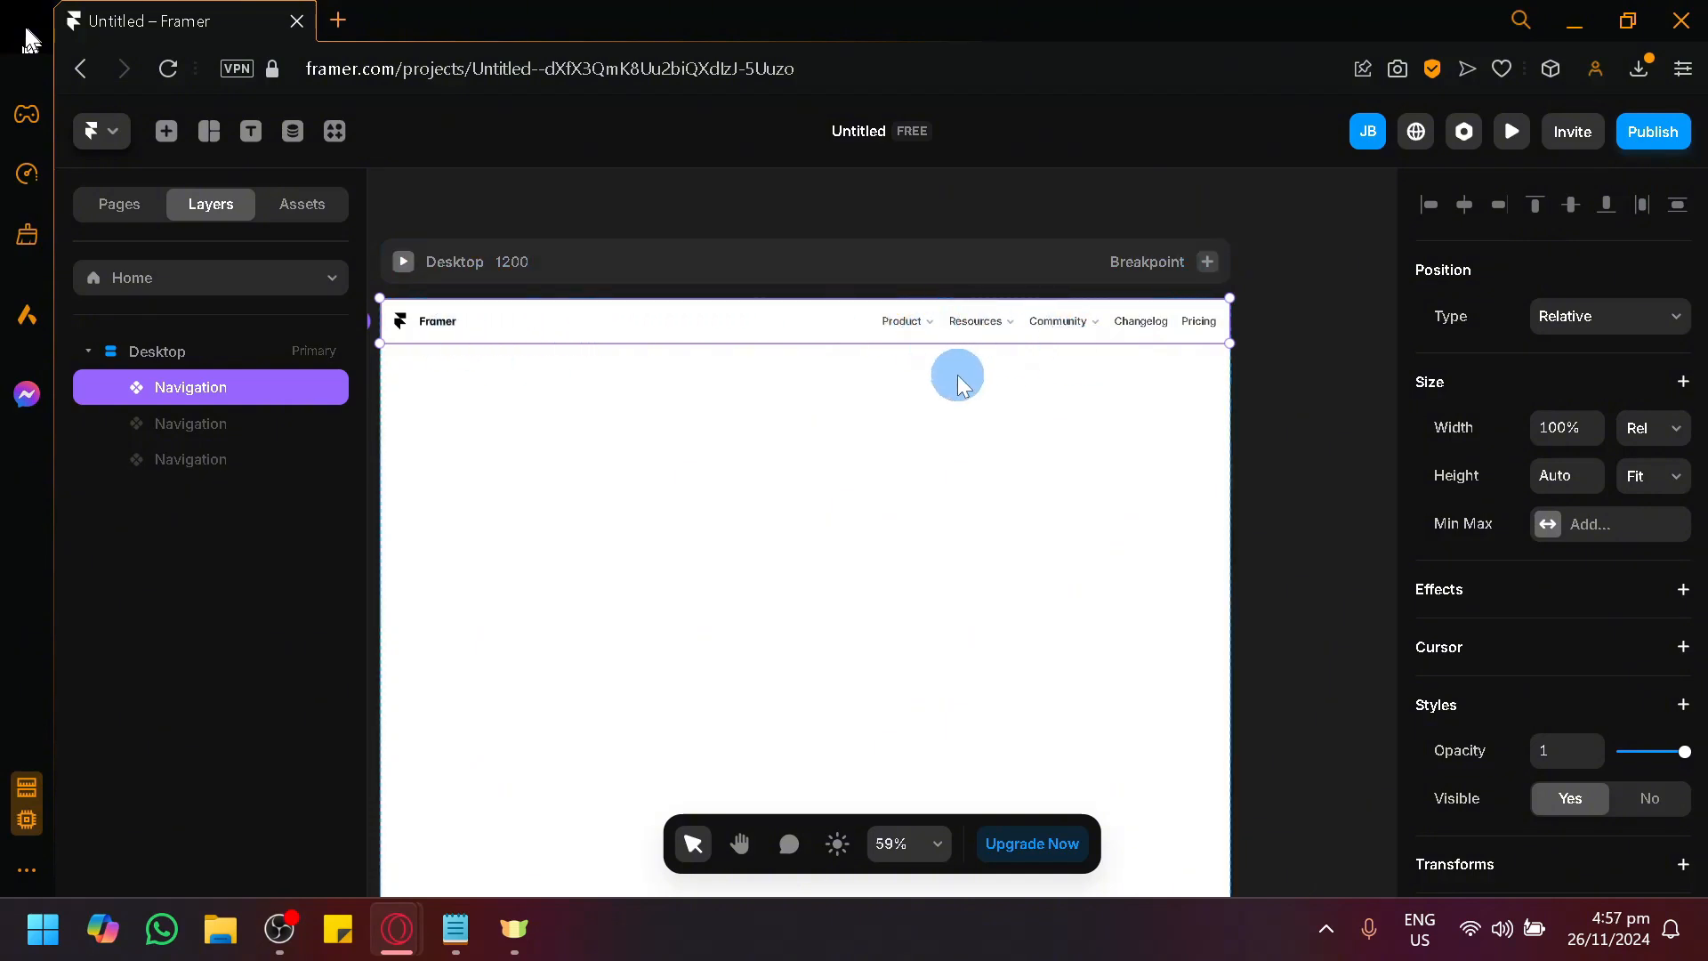
scroll(934, 334, up, 6)
scroll(896, 292, down, 5)
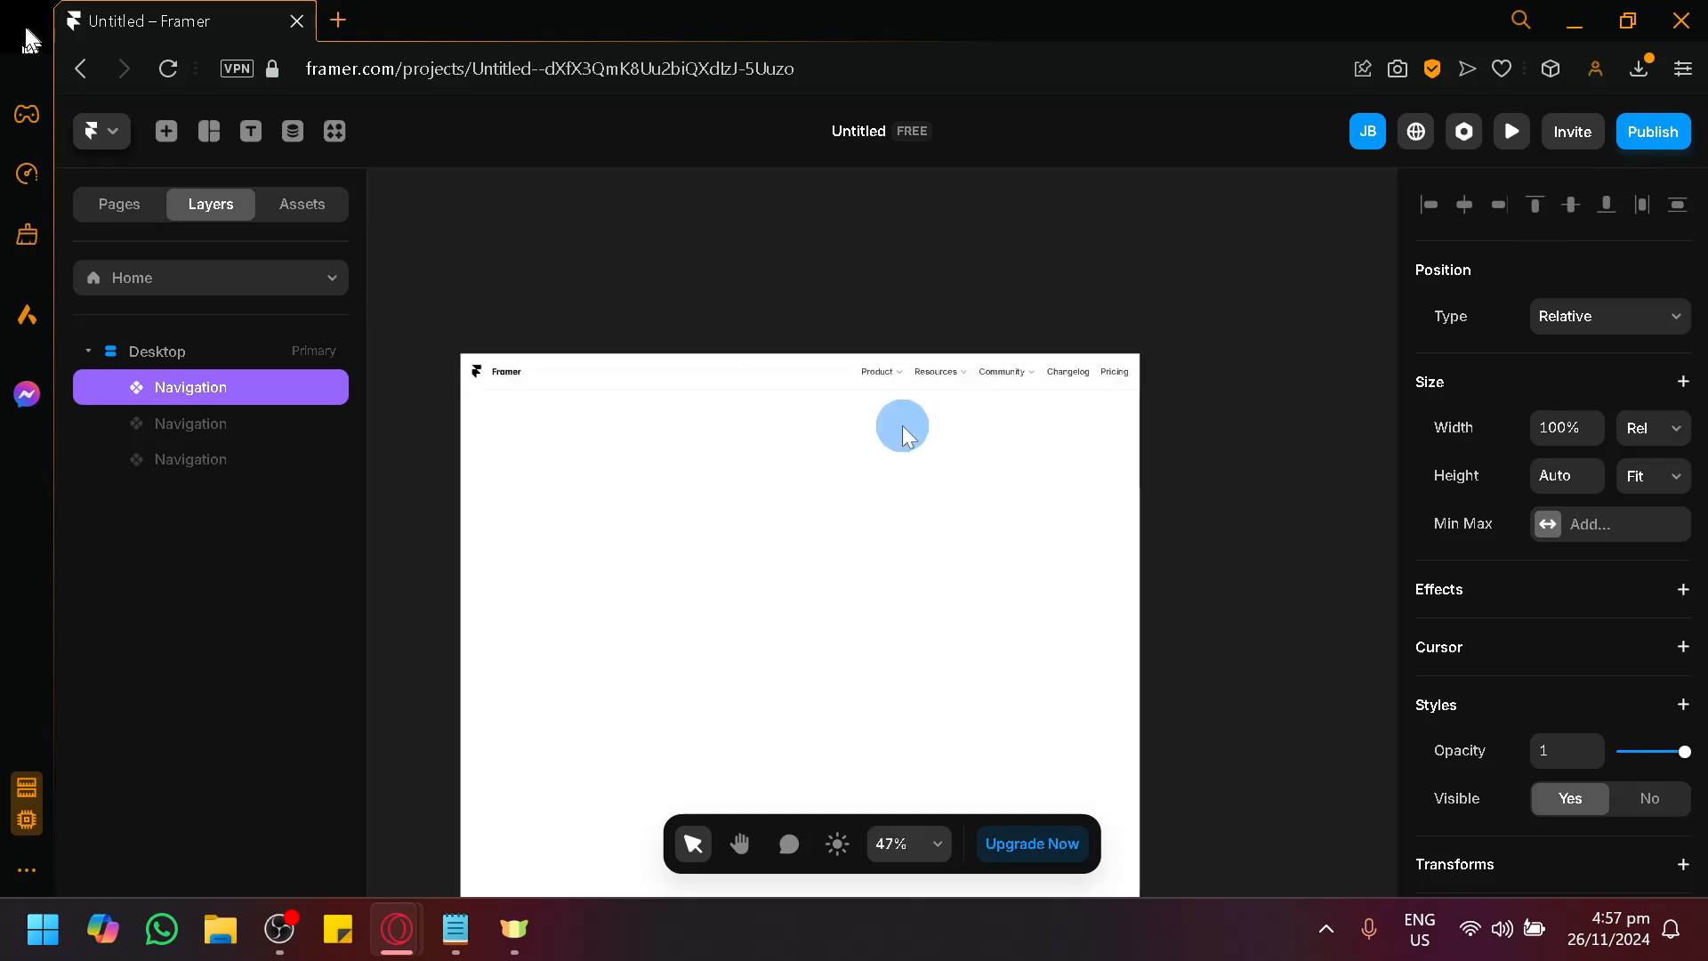
Publish the project and check the Product, Resources and Community dropdowns on the live site, then close it.
click(1651, 131)
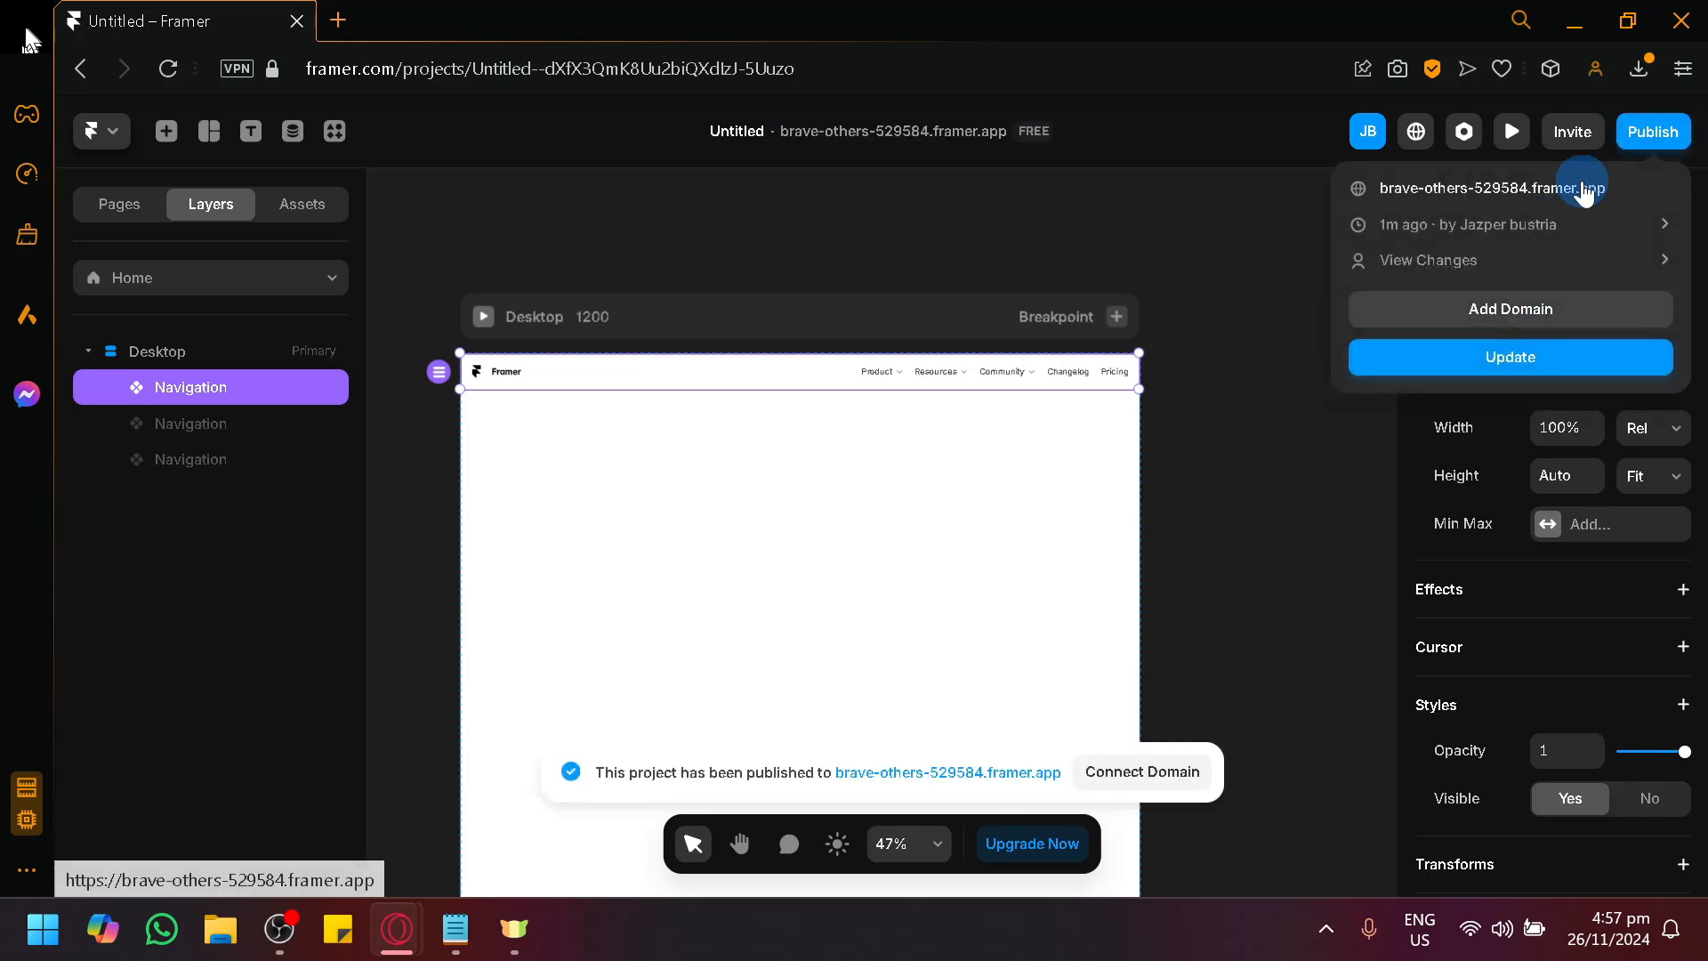
click(1581, 187)
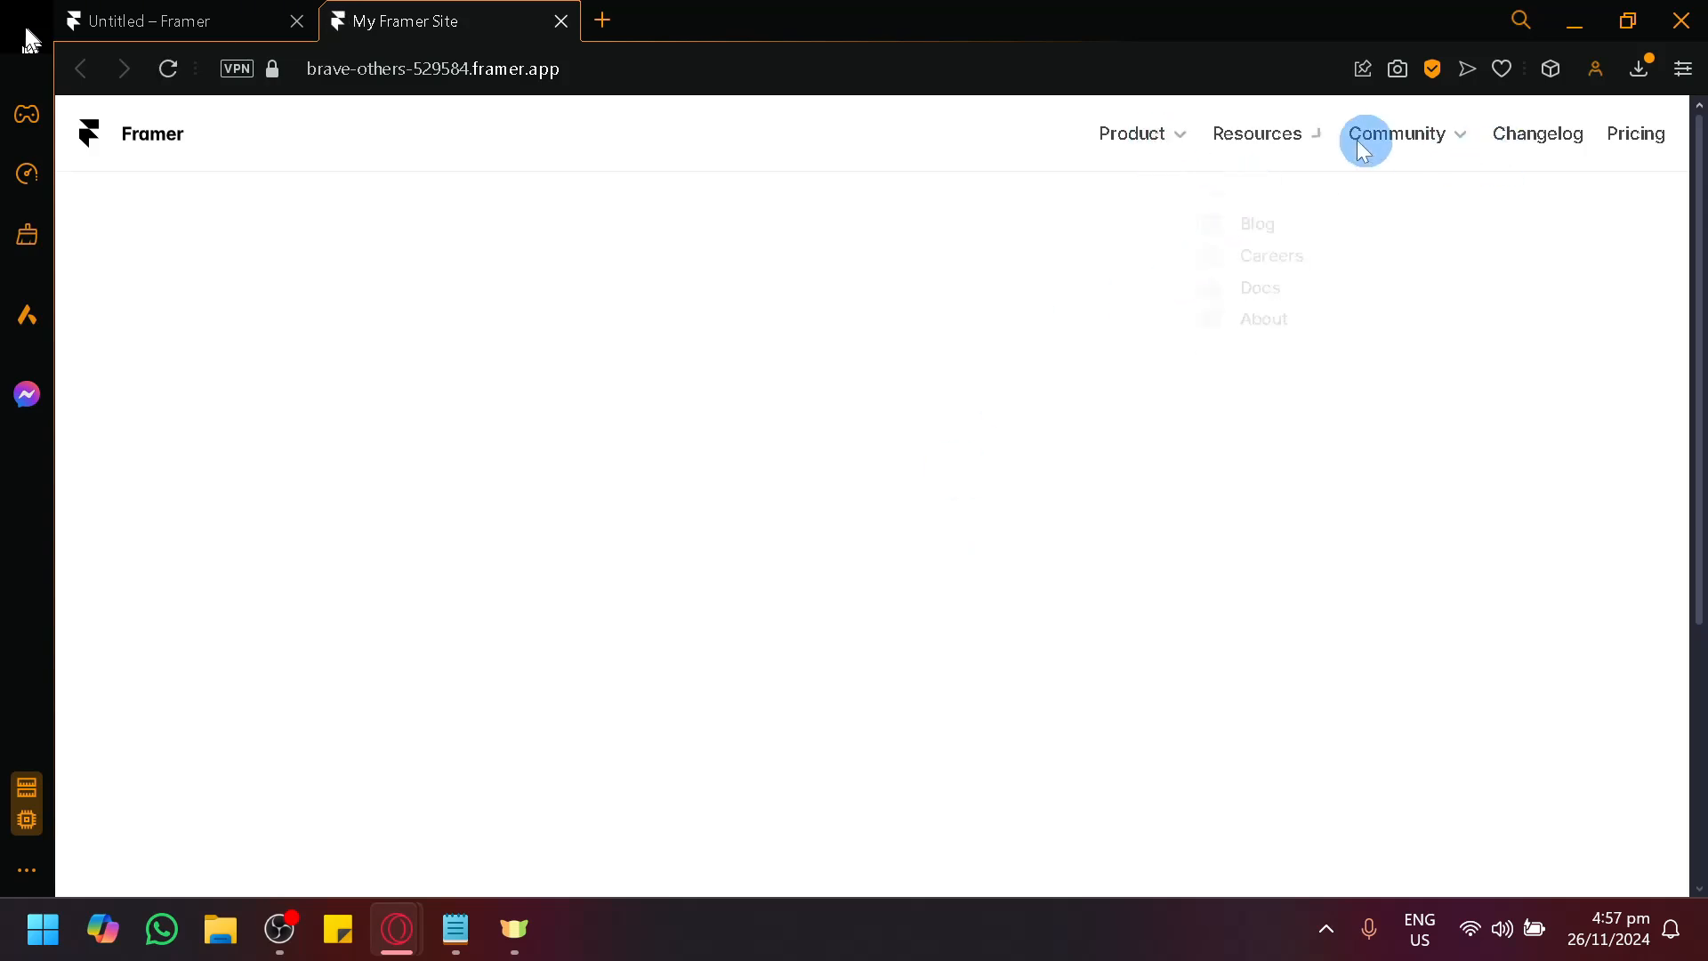
mouse_move(1135, 151)
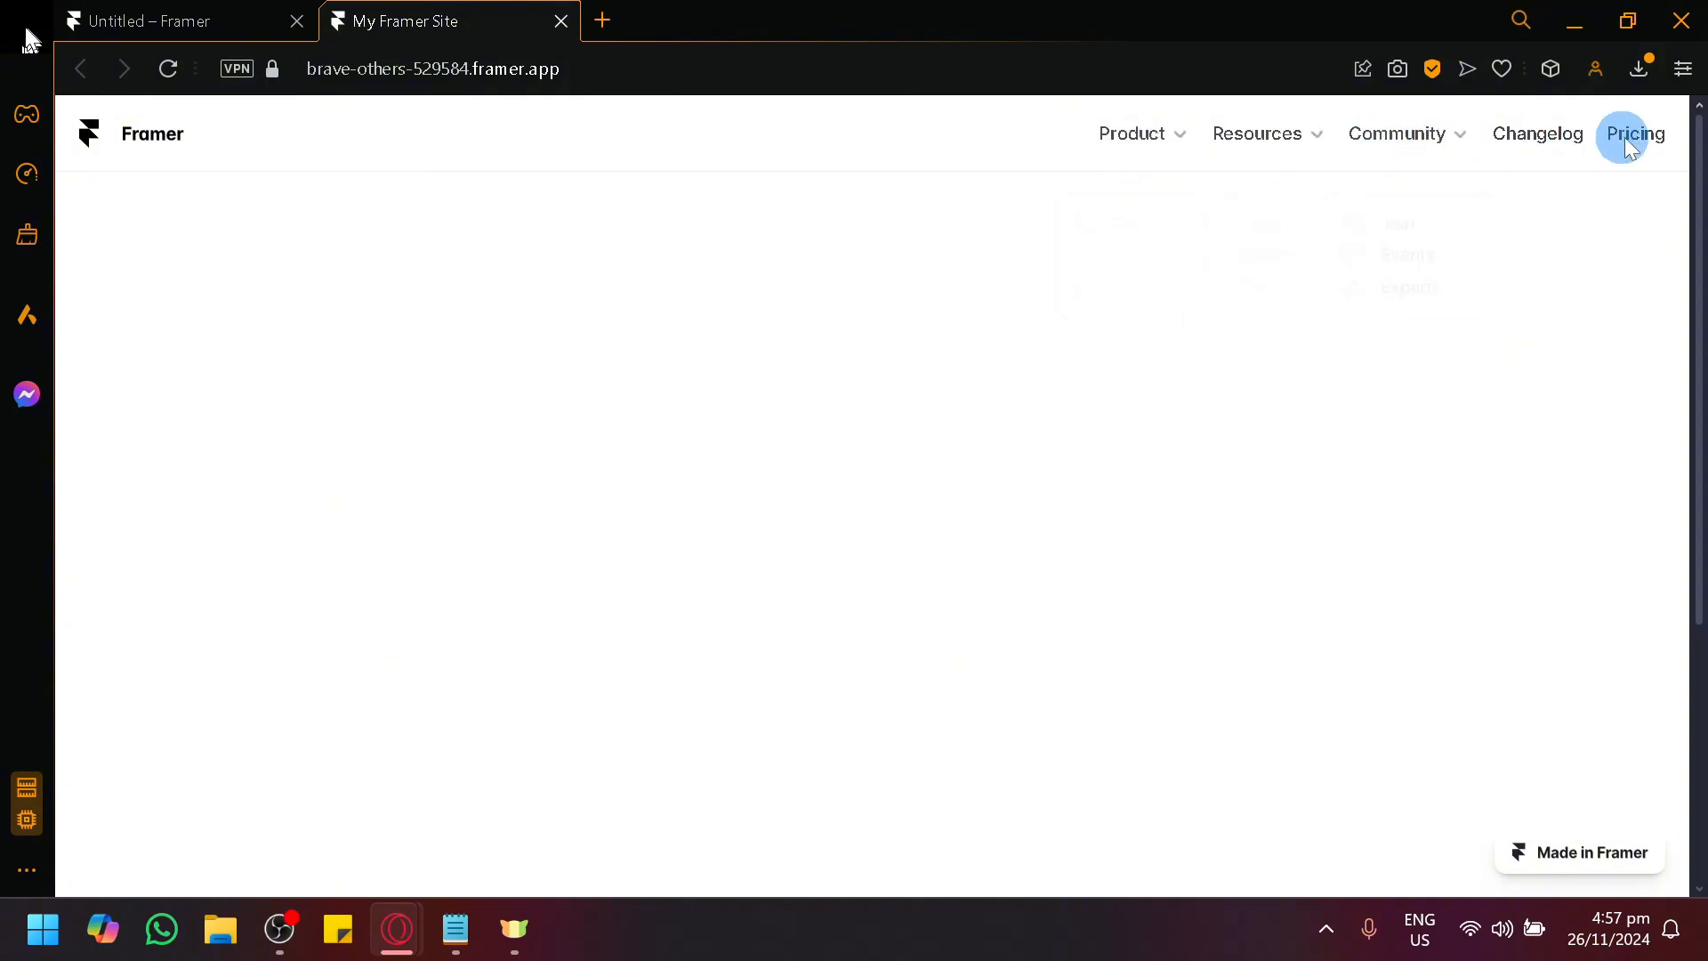
mouse_move(1455, 153)
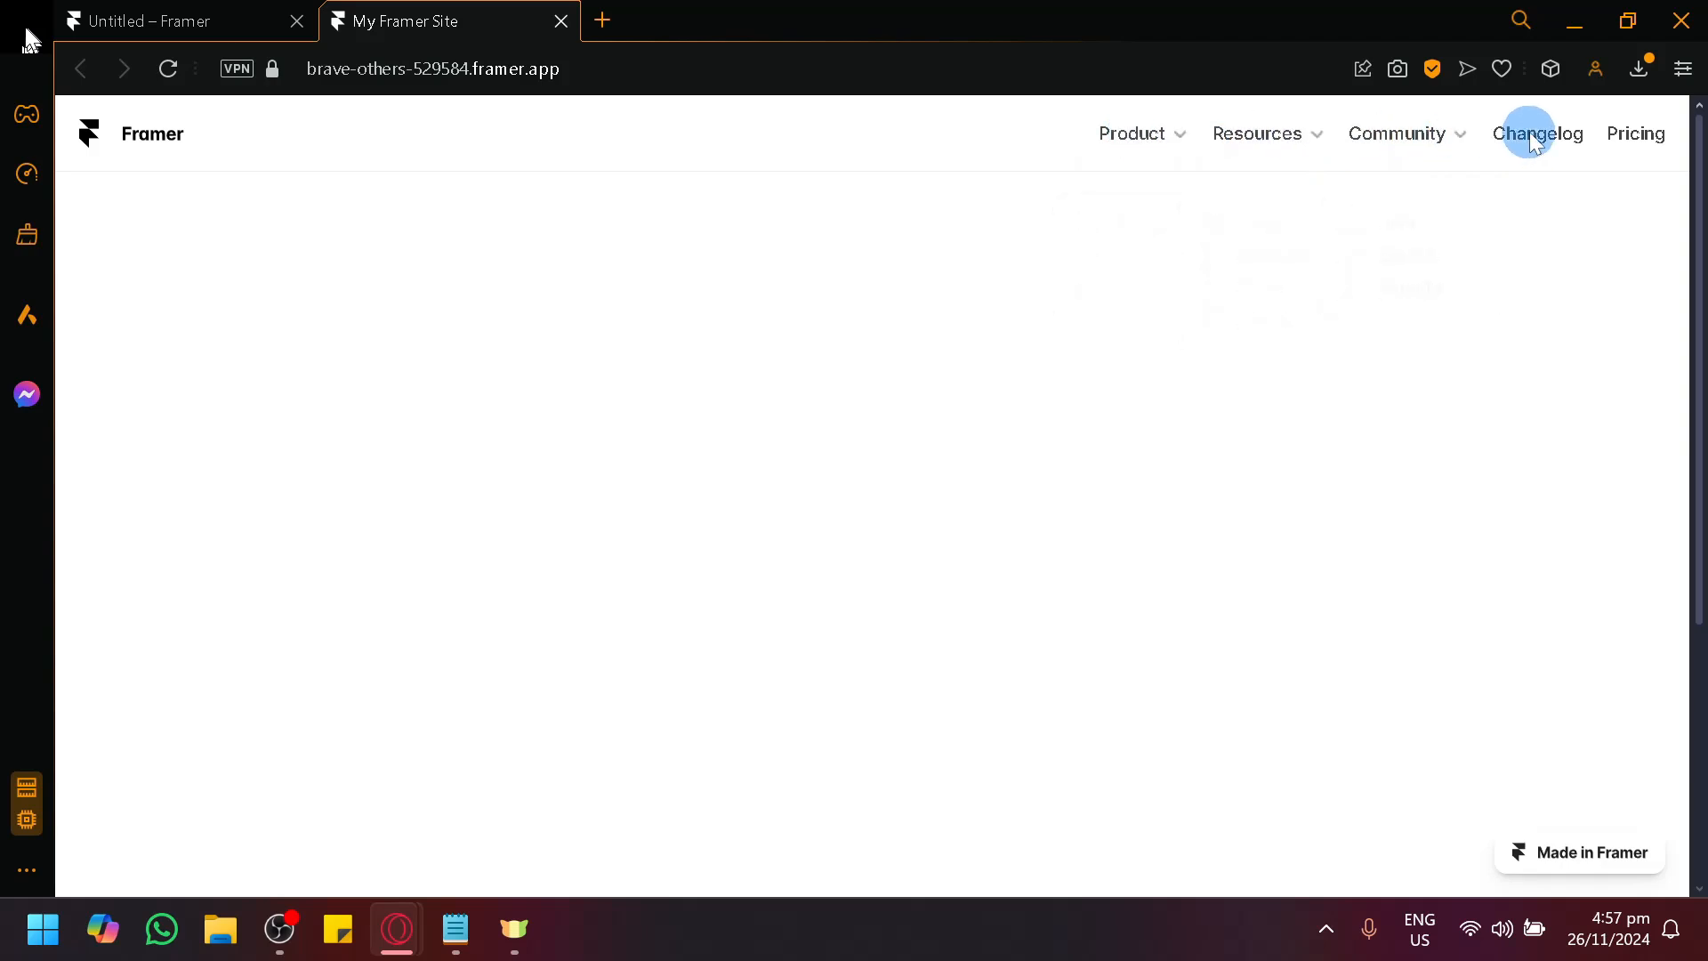
click(252, 11)
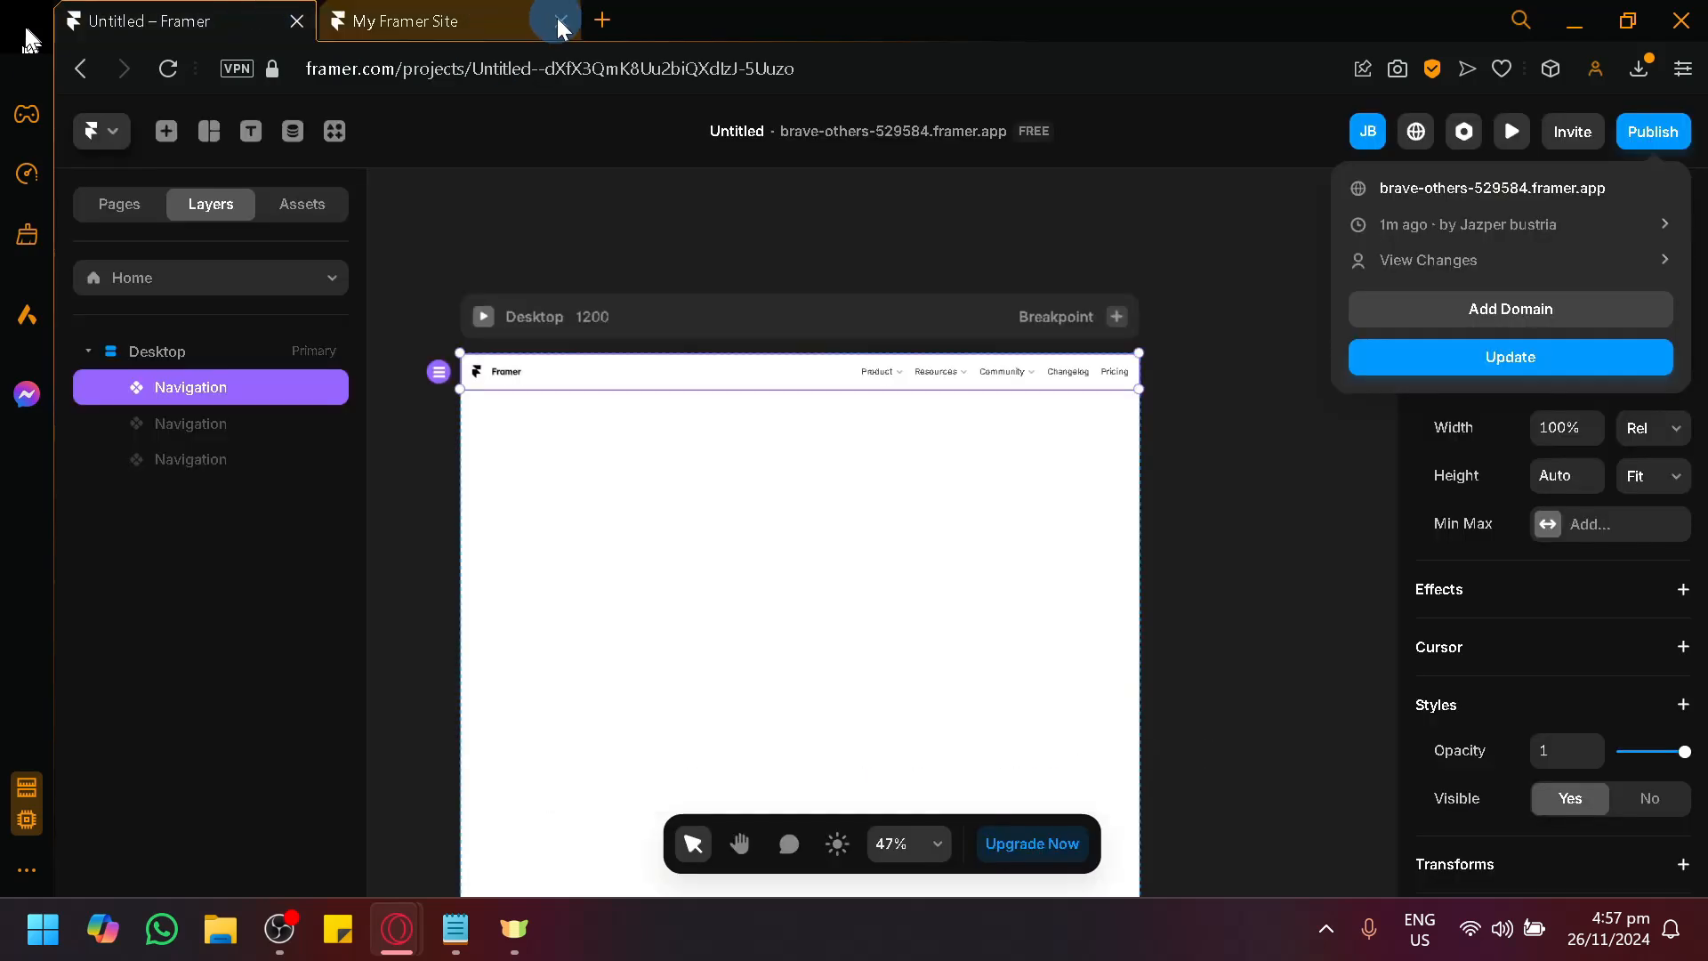
click(560, 20)
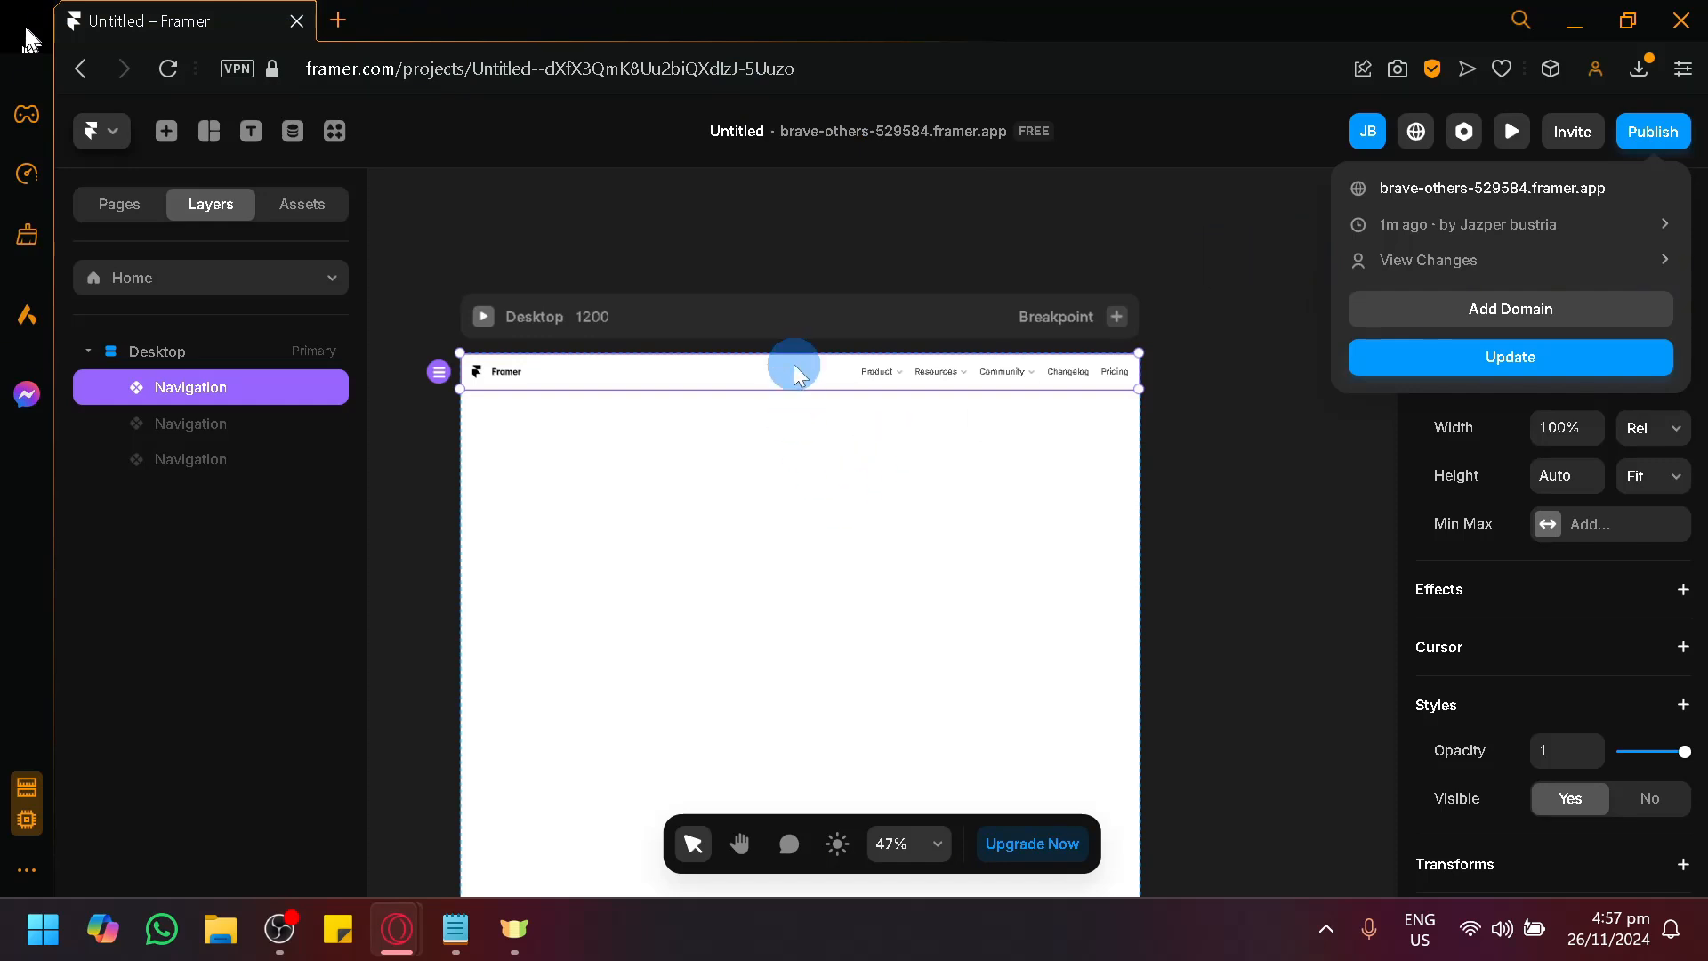
Open the new navigation bar's component for editing.
click(811, 380)
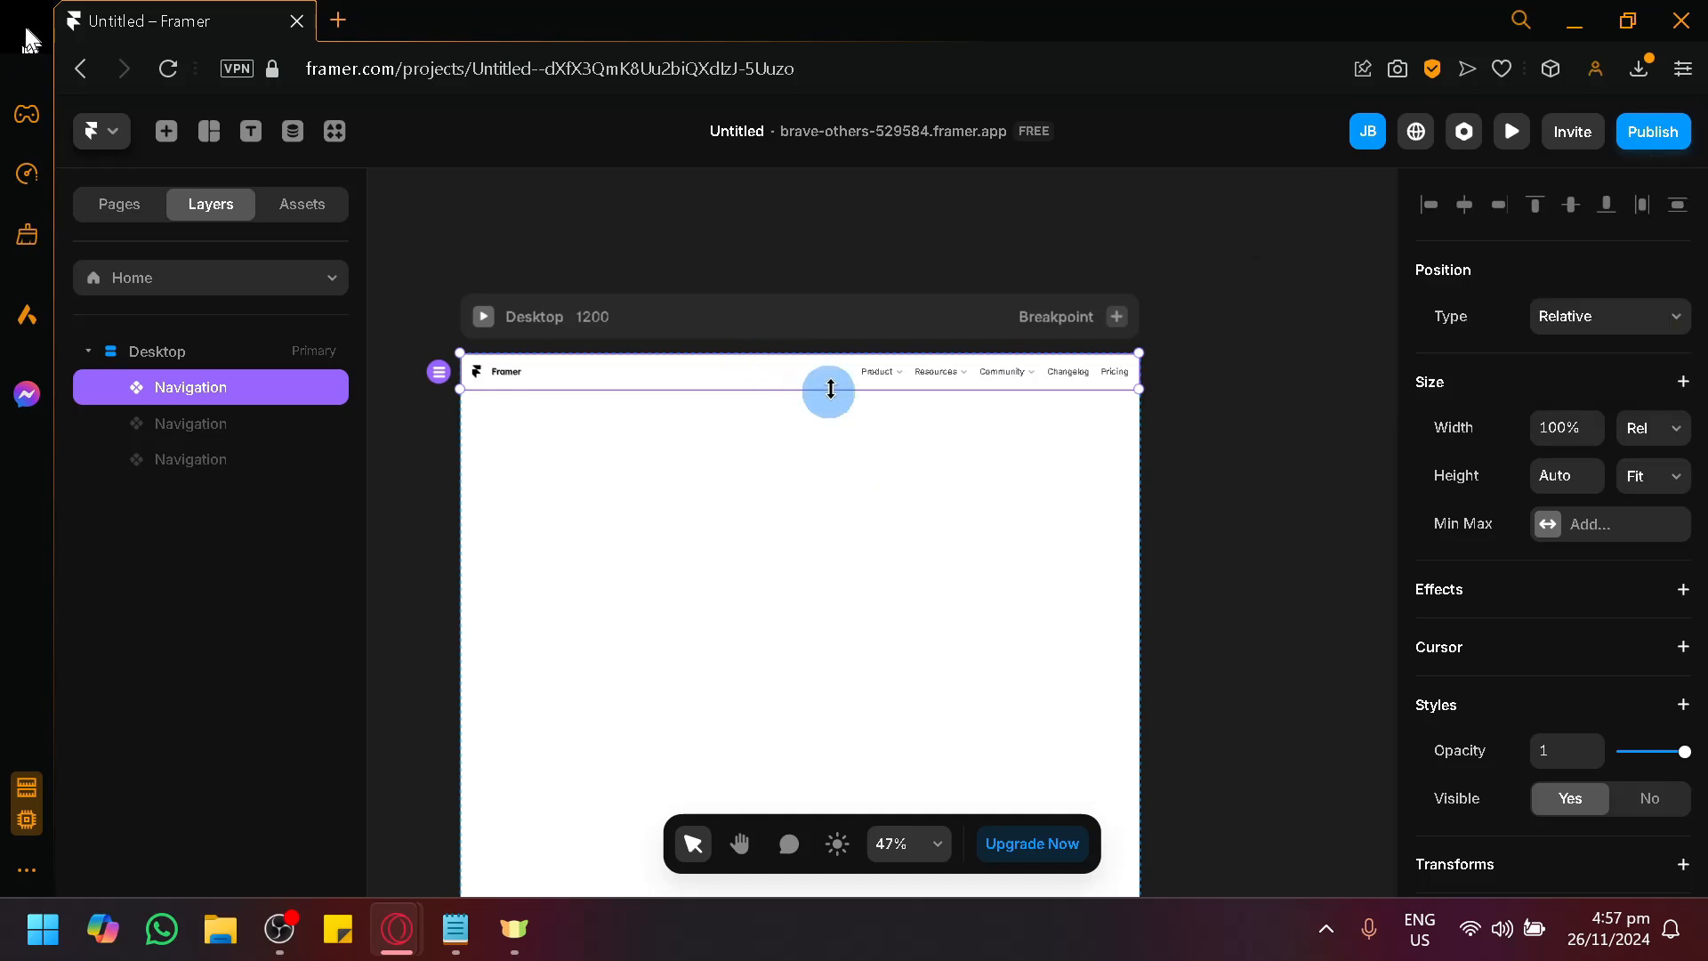
double_click(829, 373)
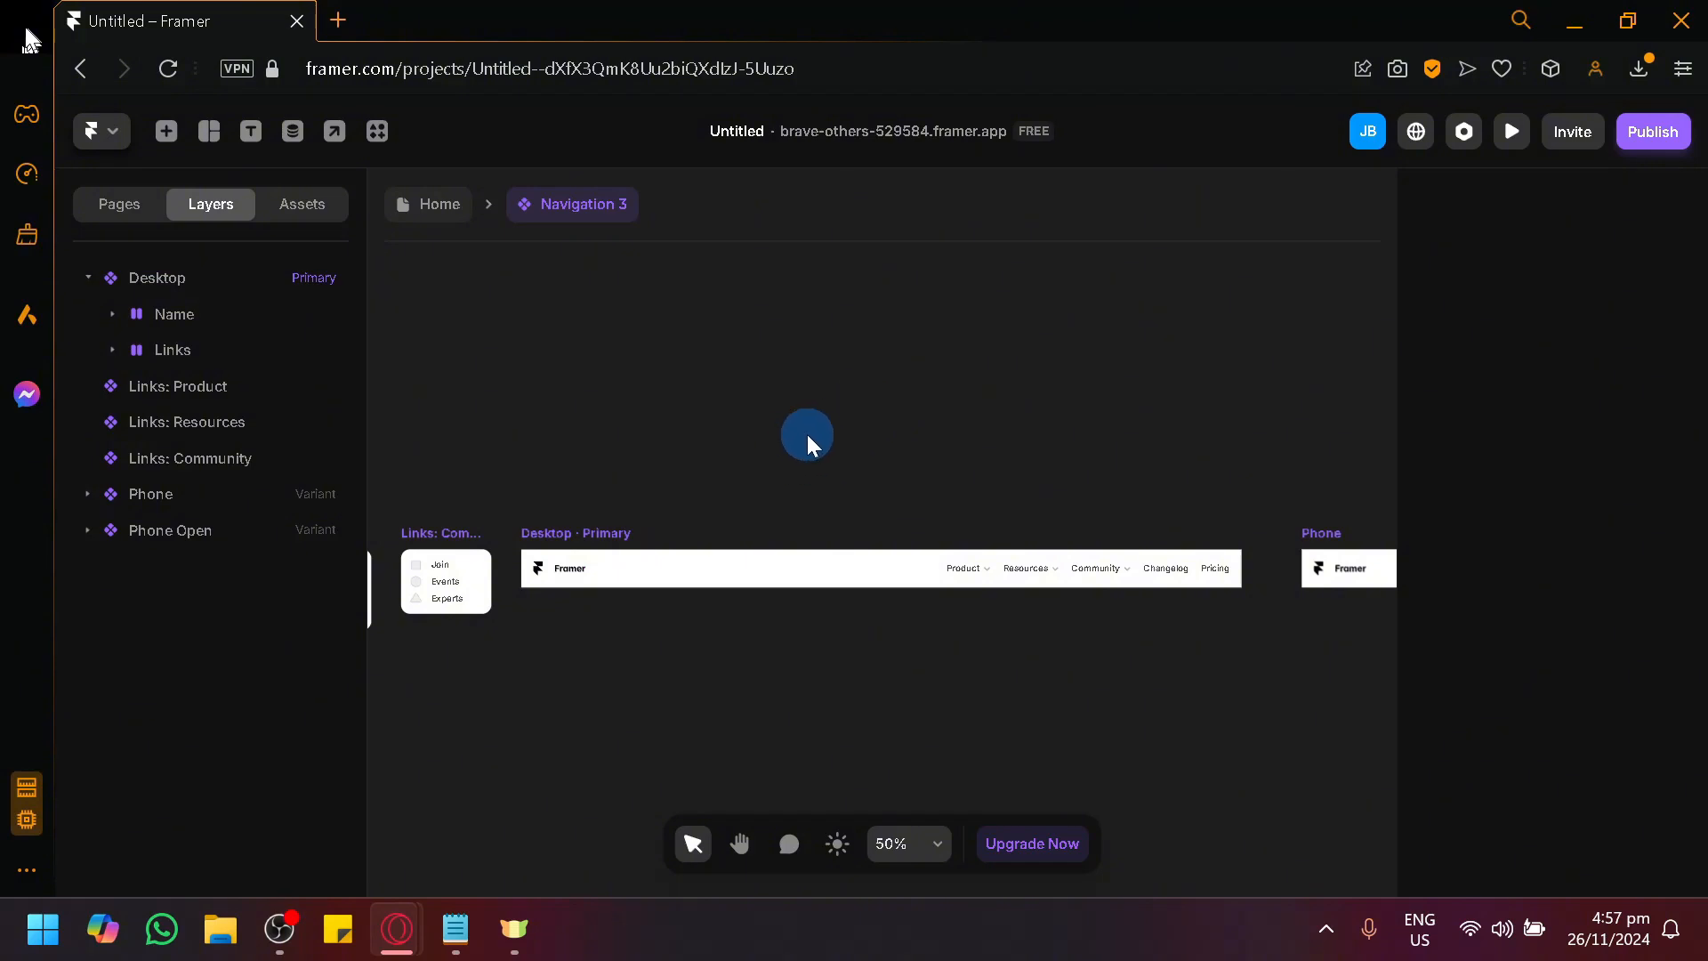
scroll(1010, 457, up, 5)
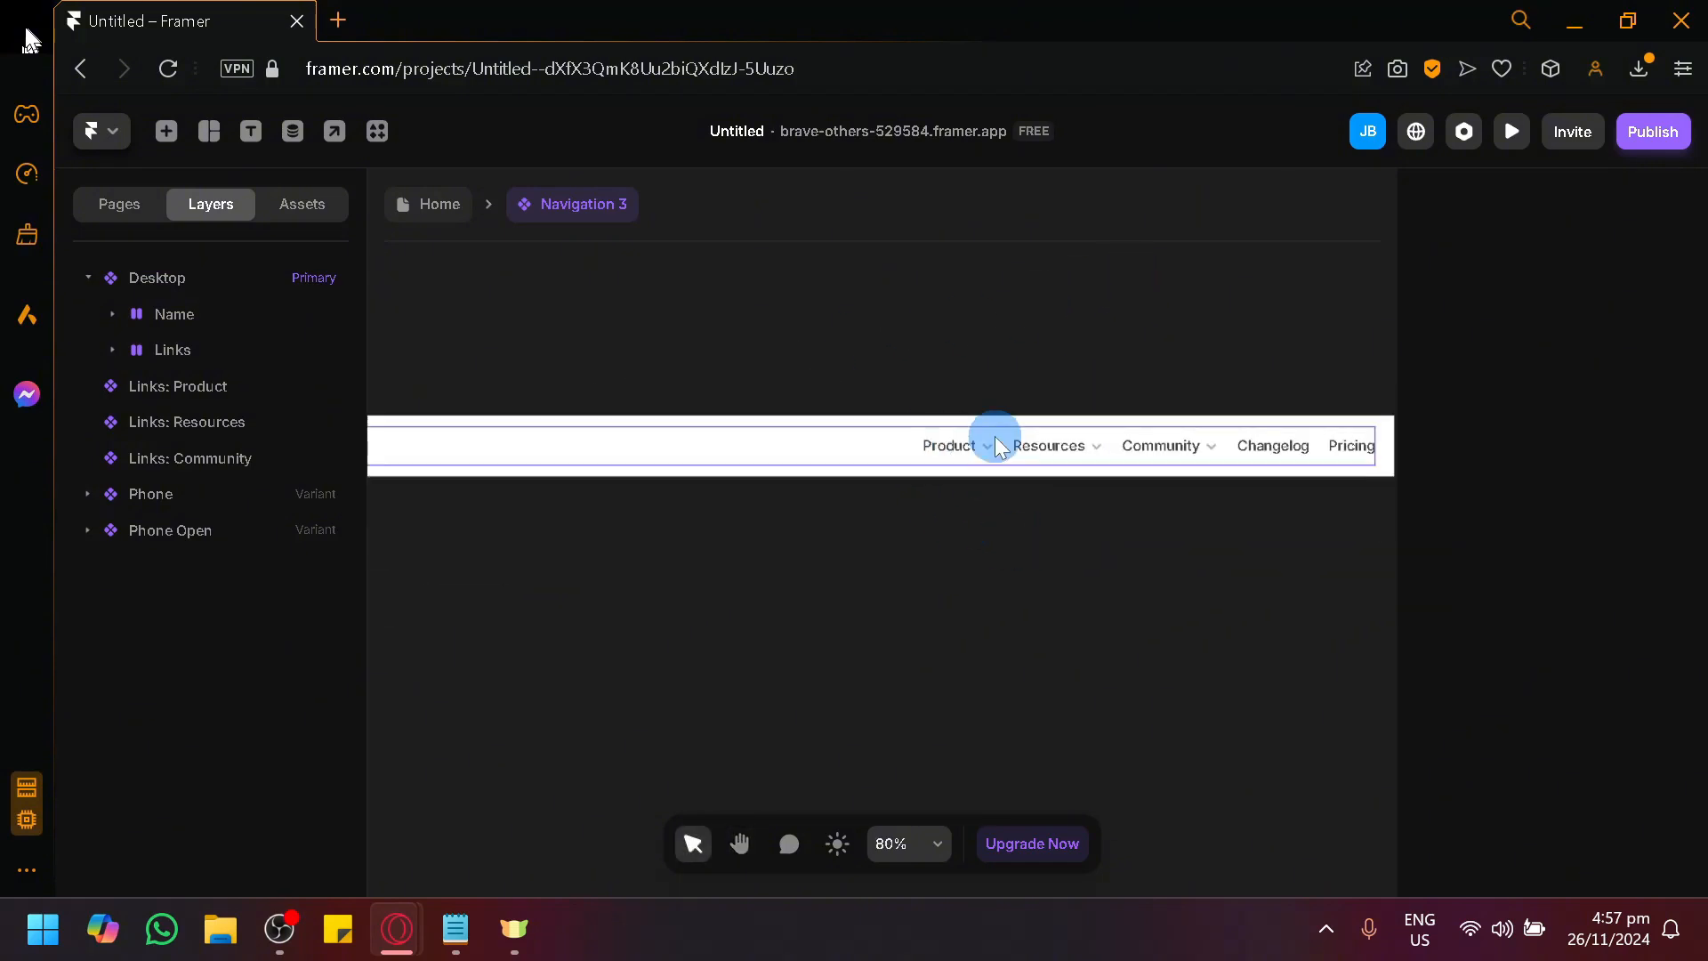
Inspect the Product, Resources, Community and Changelog links in the Desktop navigation bar by selecting each one.
click(979, 442)
click(984, 564)
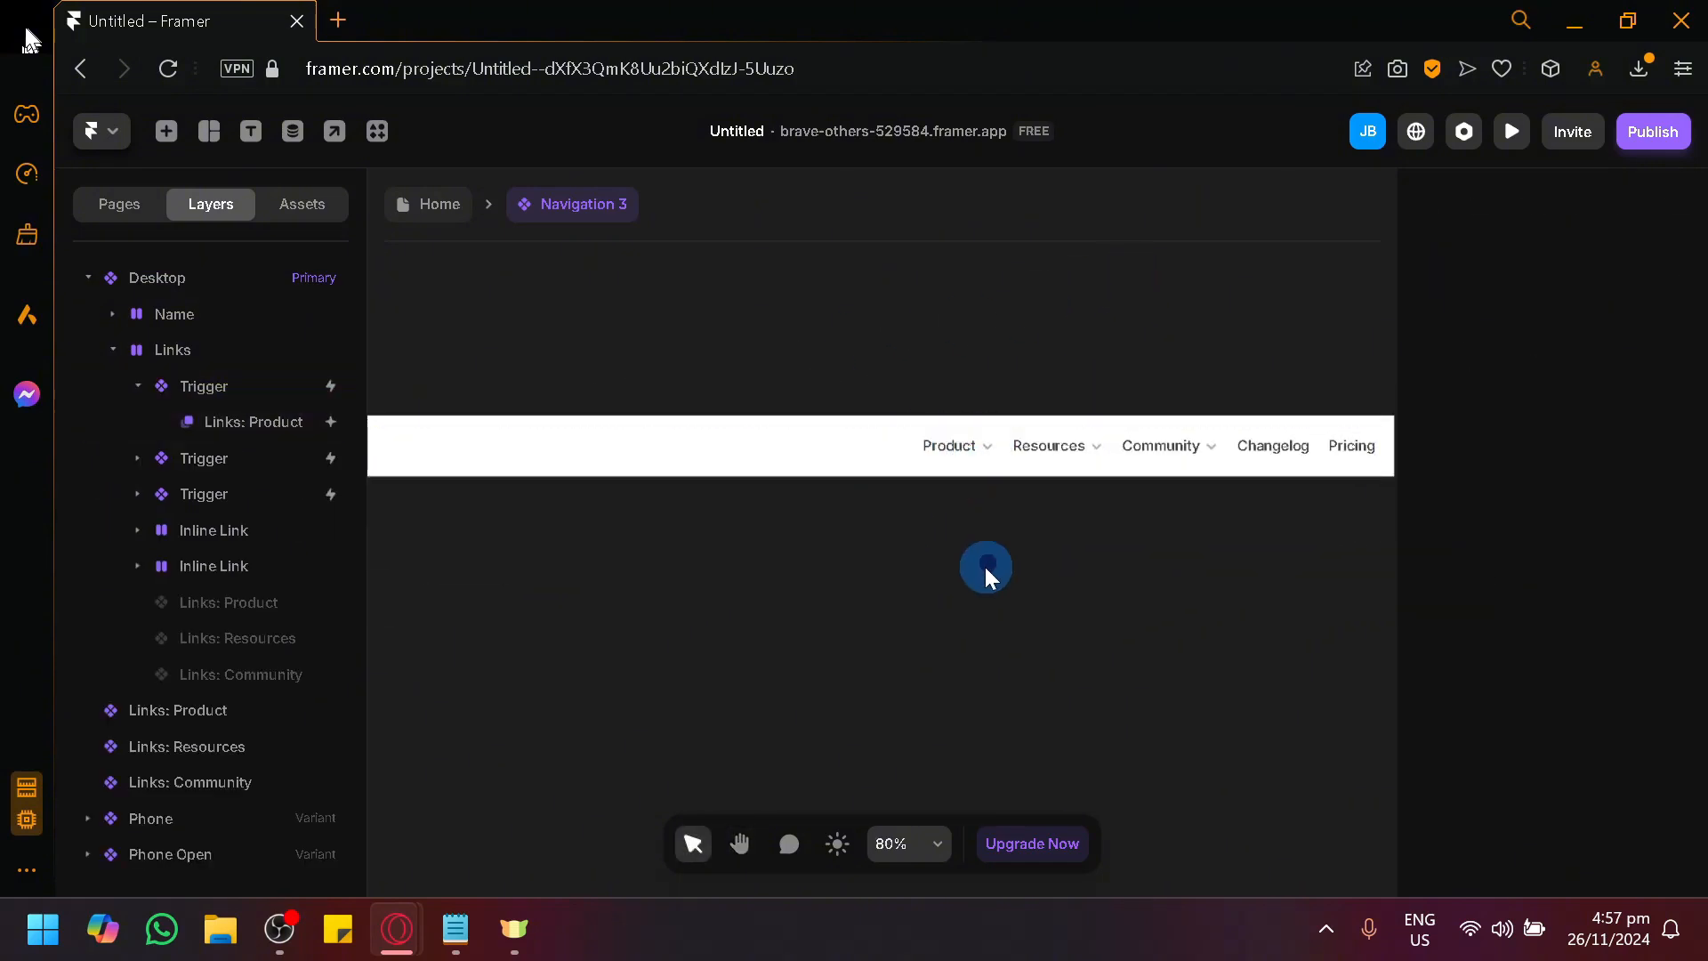
scroll(984, 564, down, 3)
drag(925, 603, 840, 653)
scroll(844, 634, up, 3)
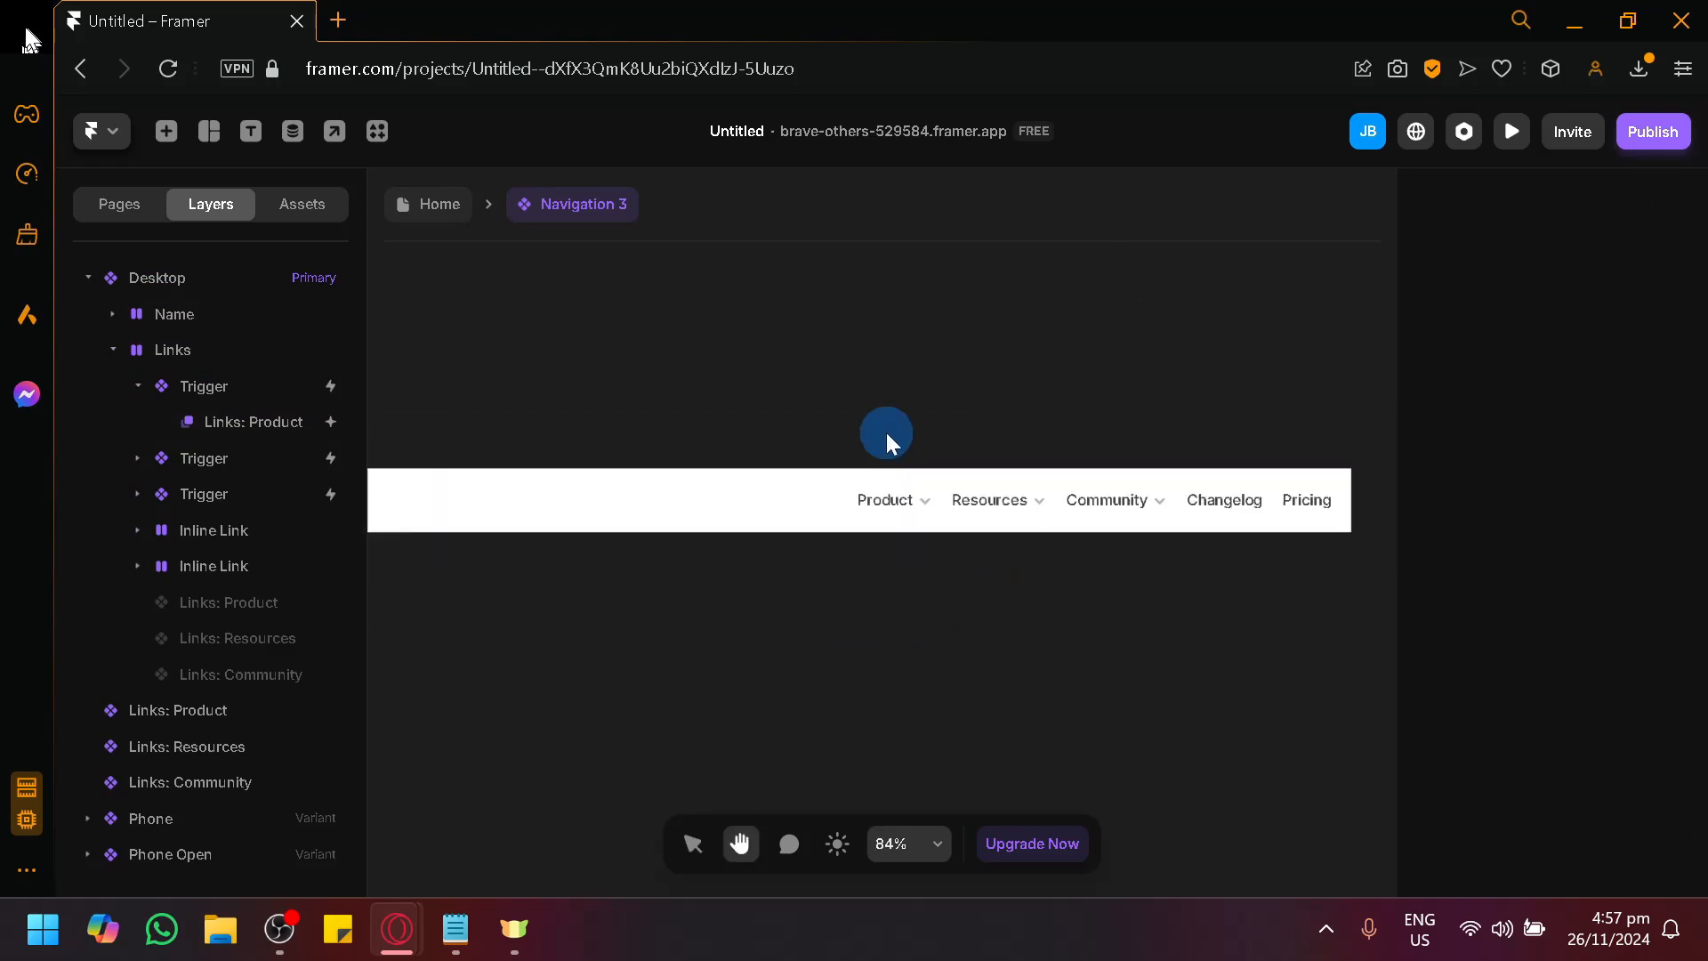
click(899, 504)
scroll(1015, 589, right, 2)
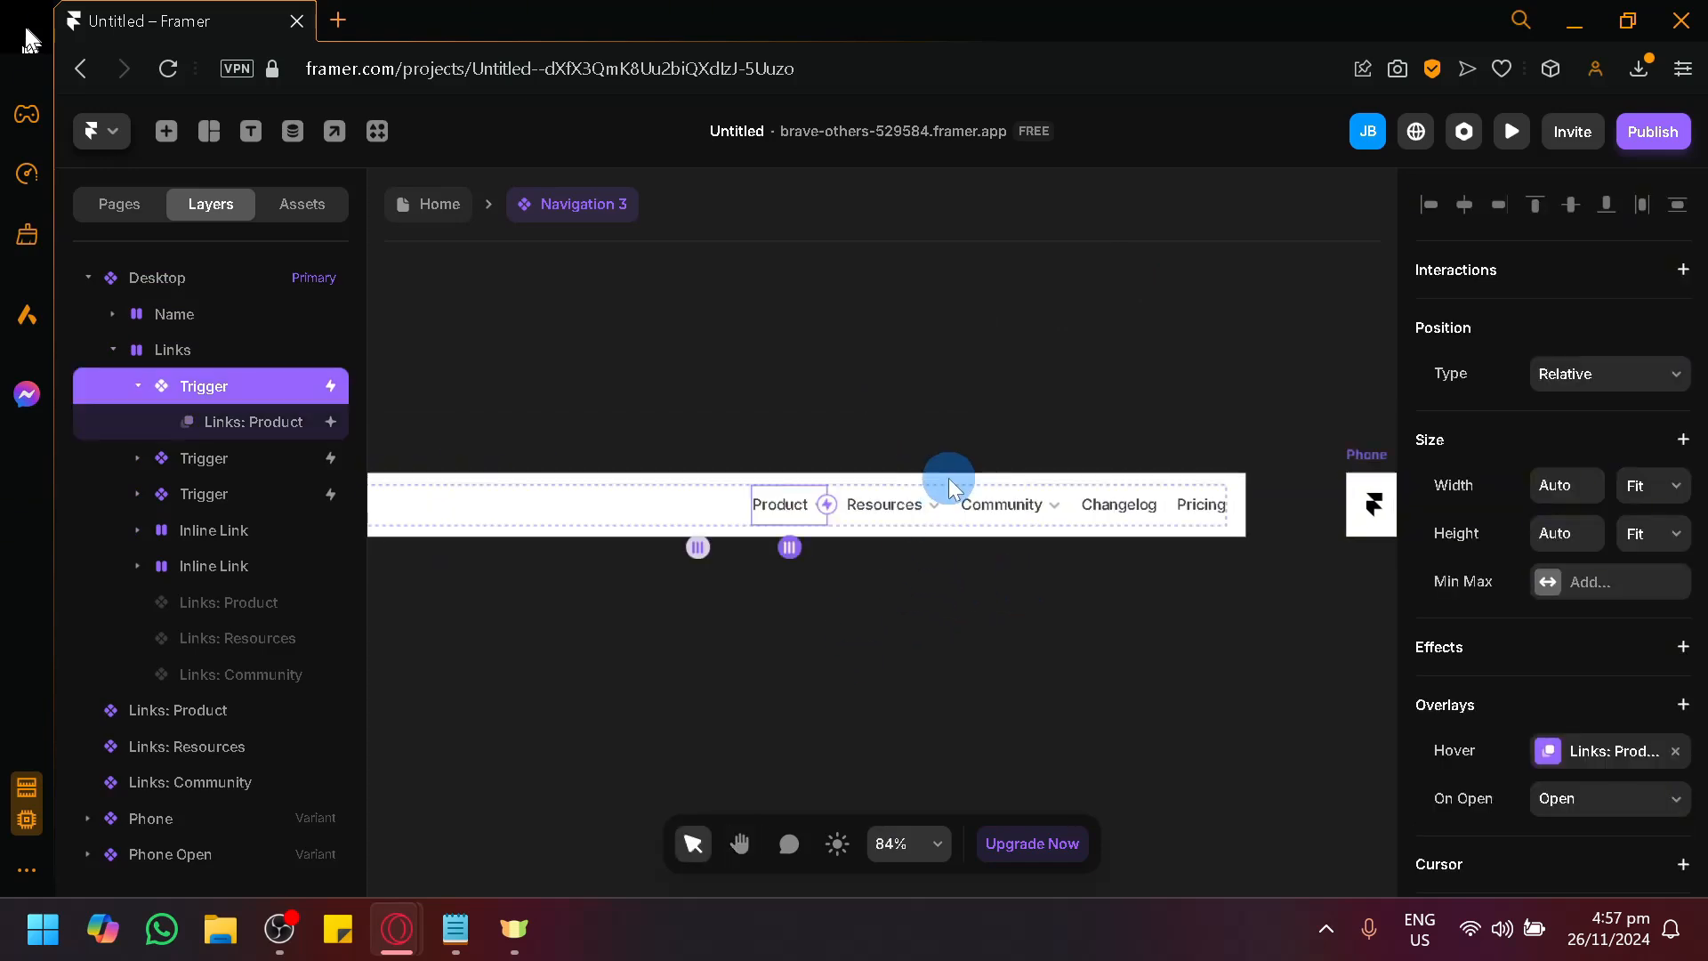
click(885, 507)
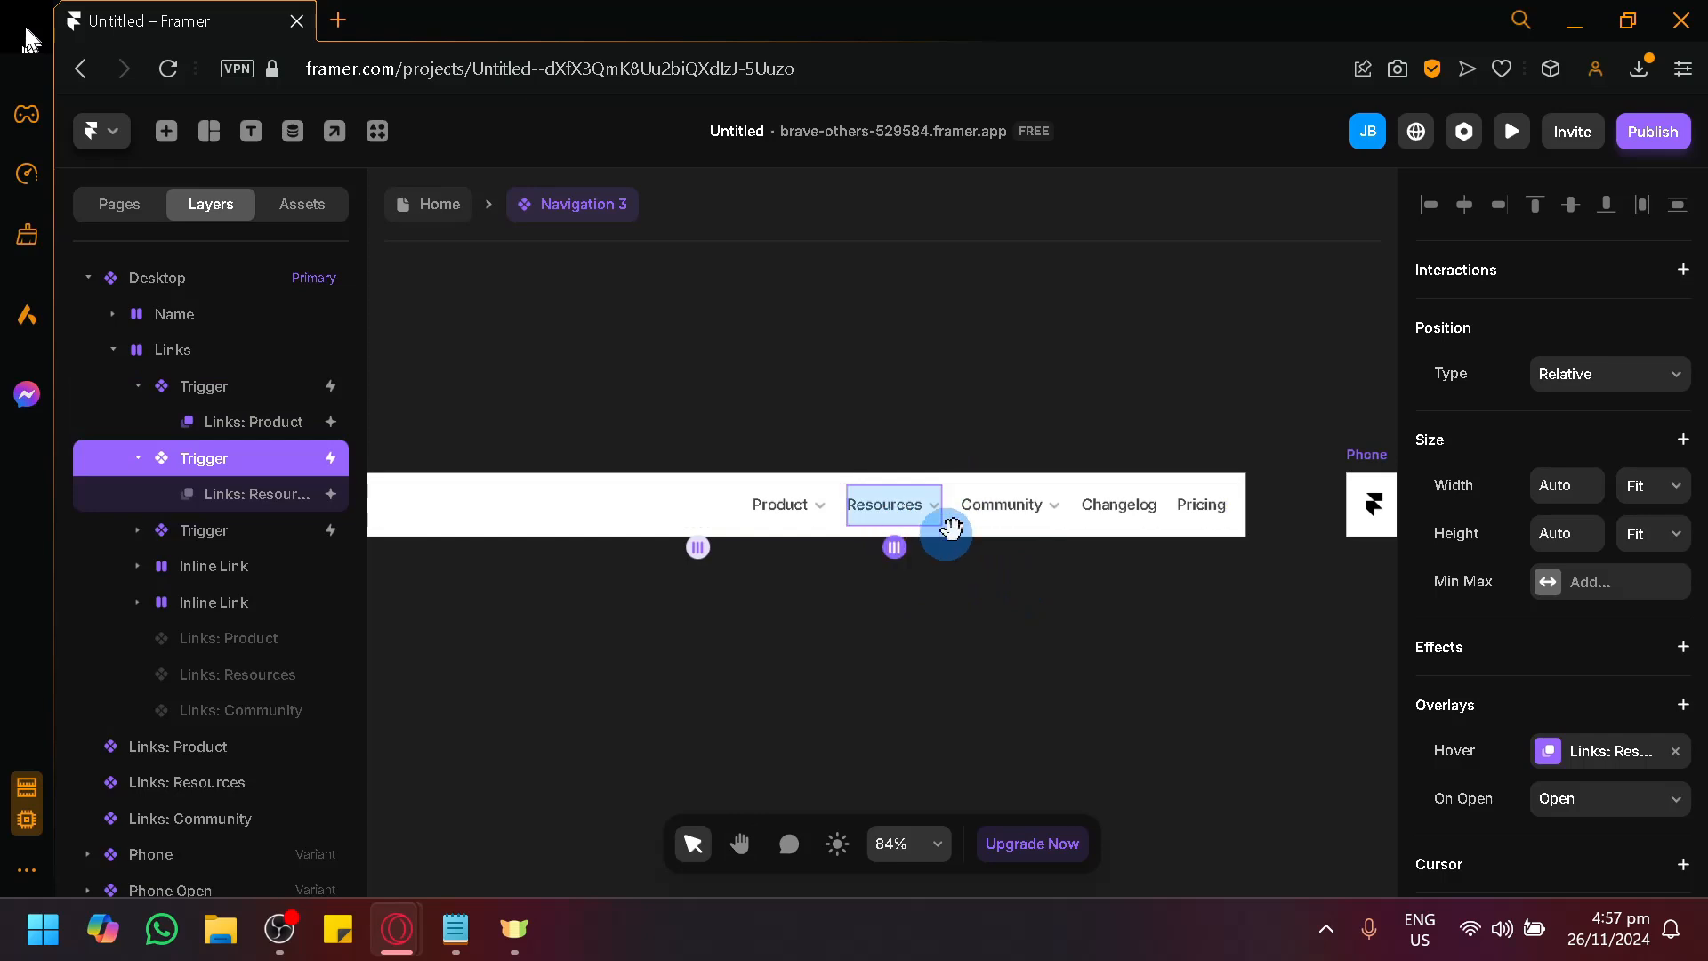
click(999, 511)
click(1090, 516)
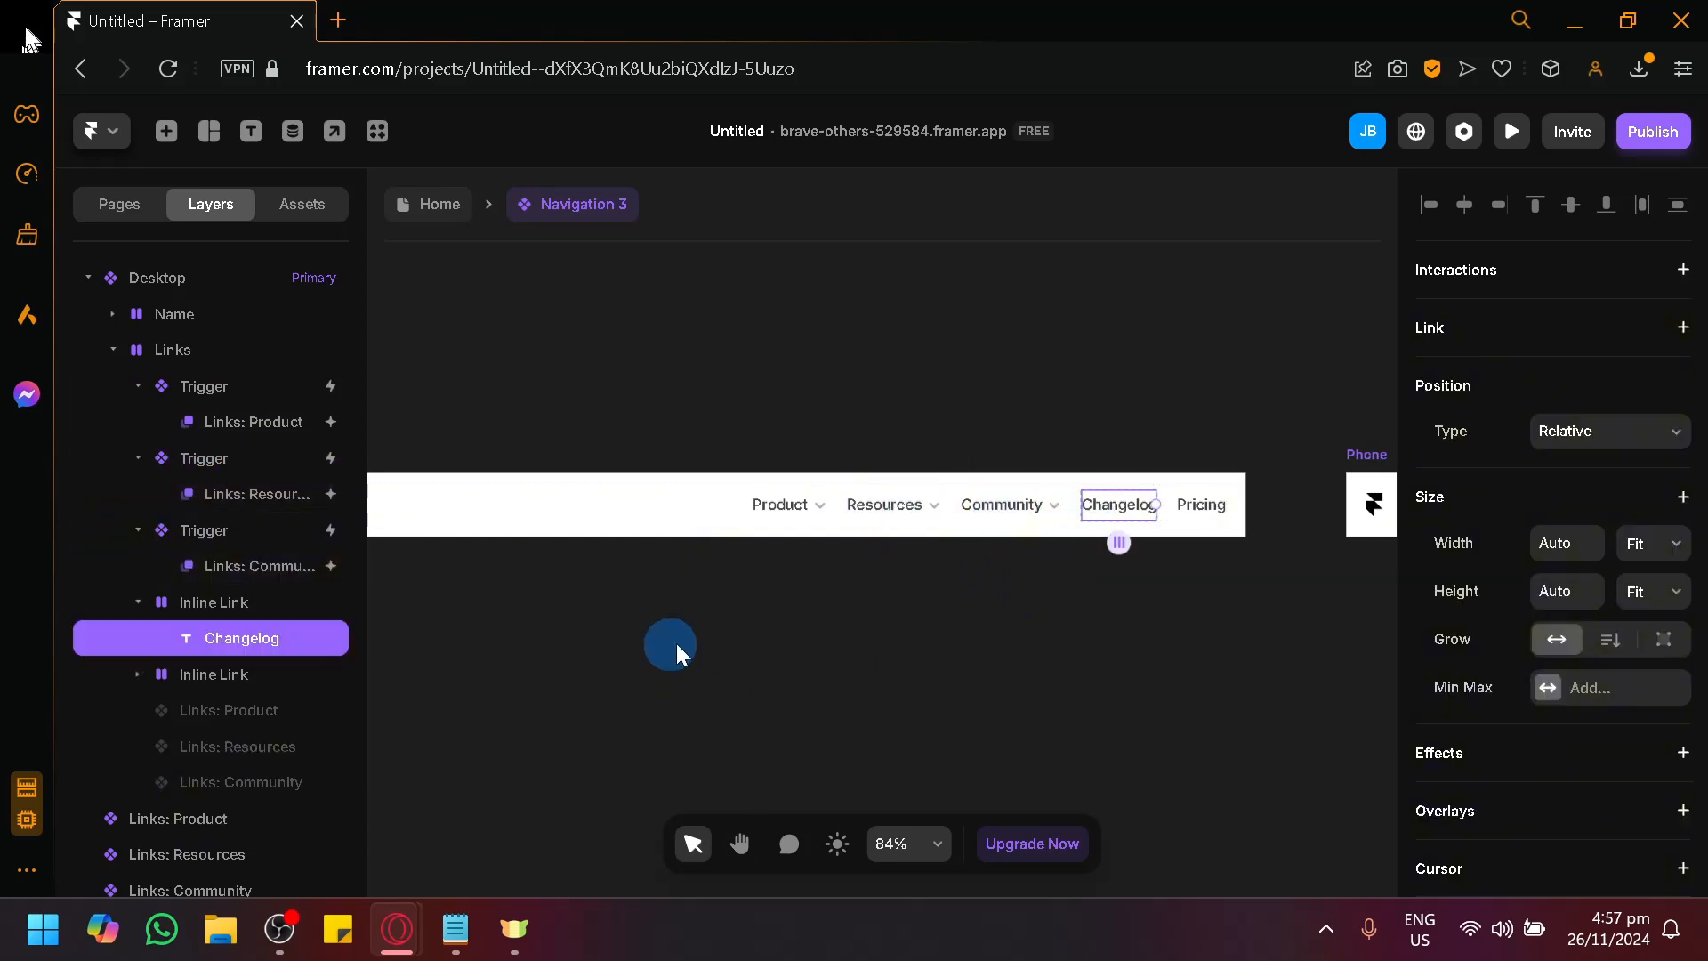
Examine the separate Product, Resources and Community dropdown panels beside the Desktop variant, selecting the Links: Community panel.
drag(401, 703, 836, 650)
drag(578, 616, 1071, 607)
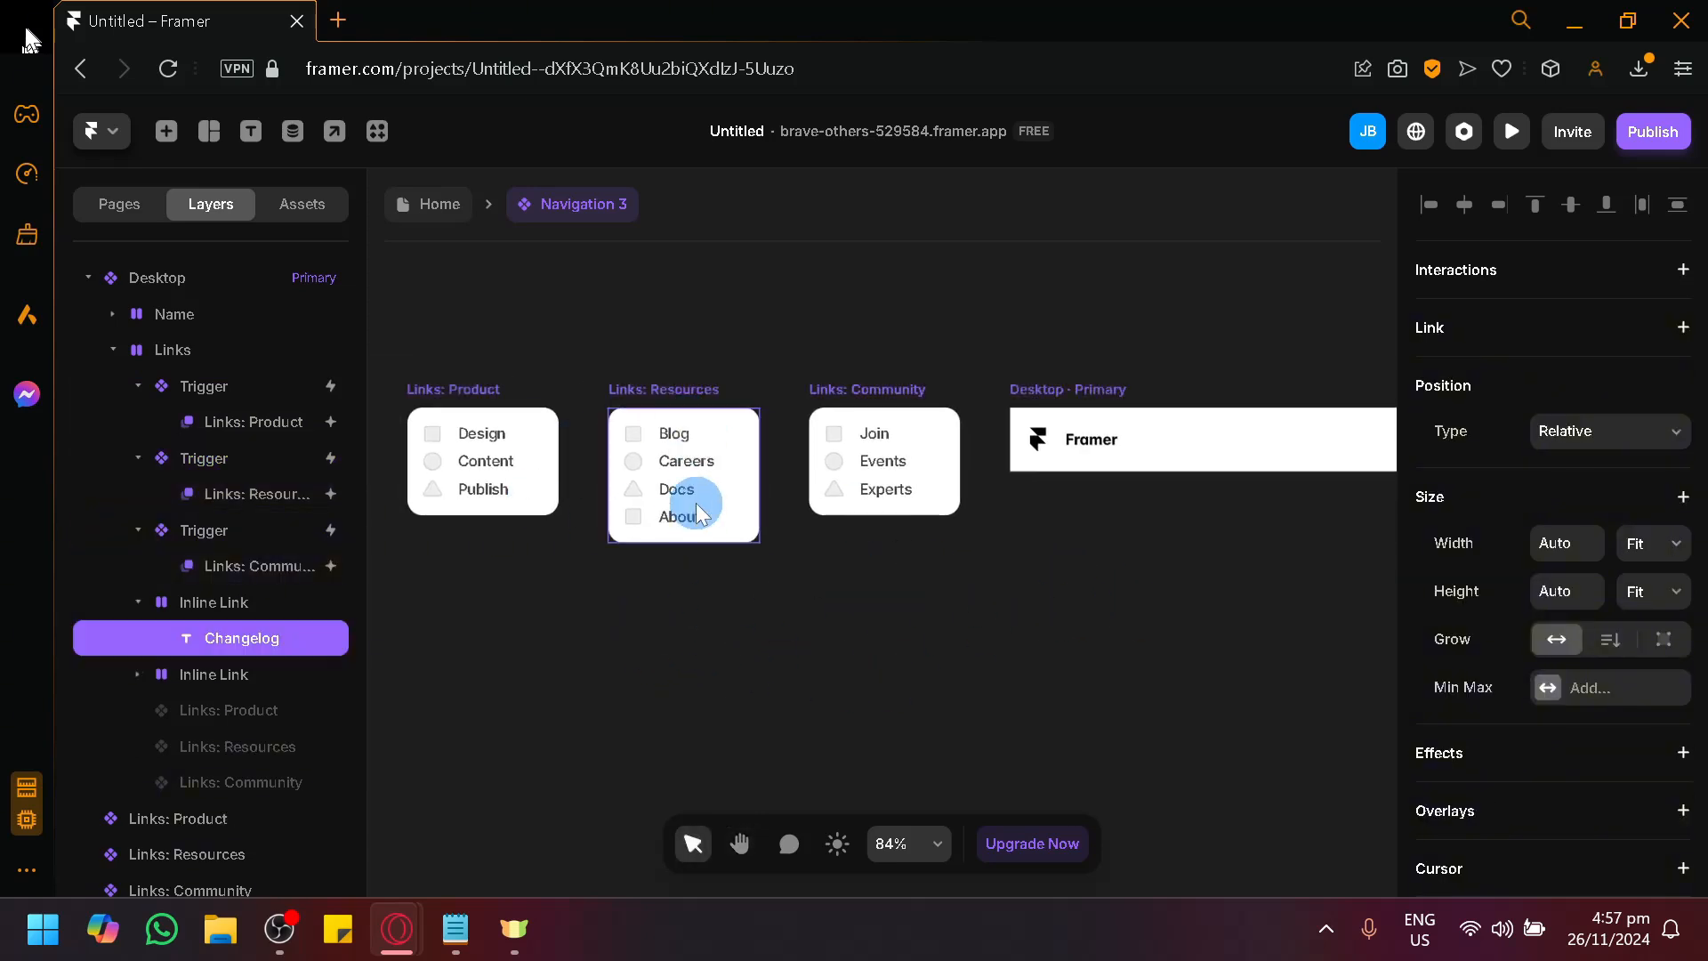
click(876, 455)
double_click(879, 458)
click(1043, 622)
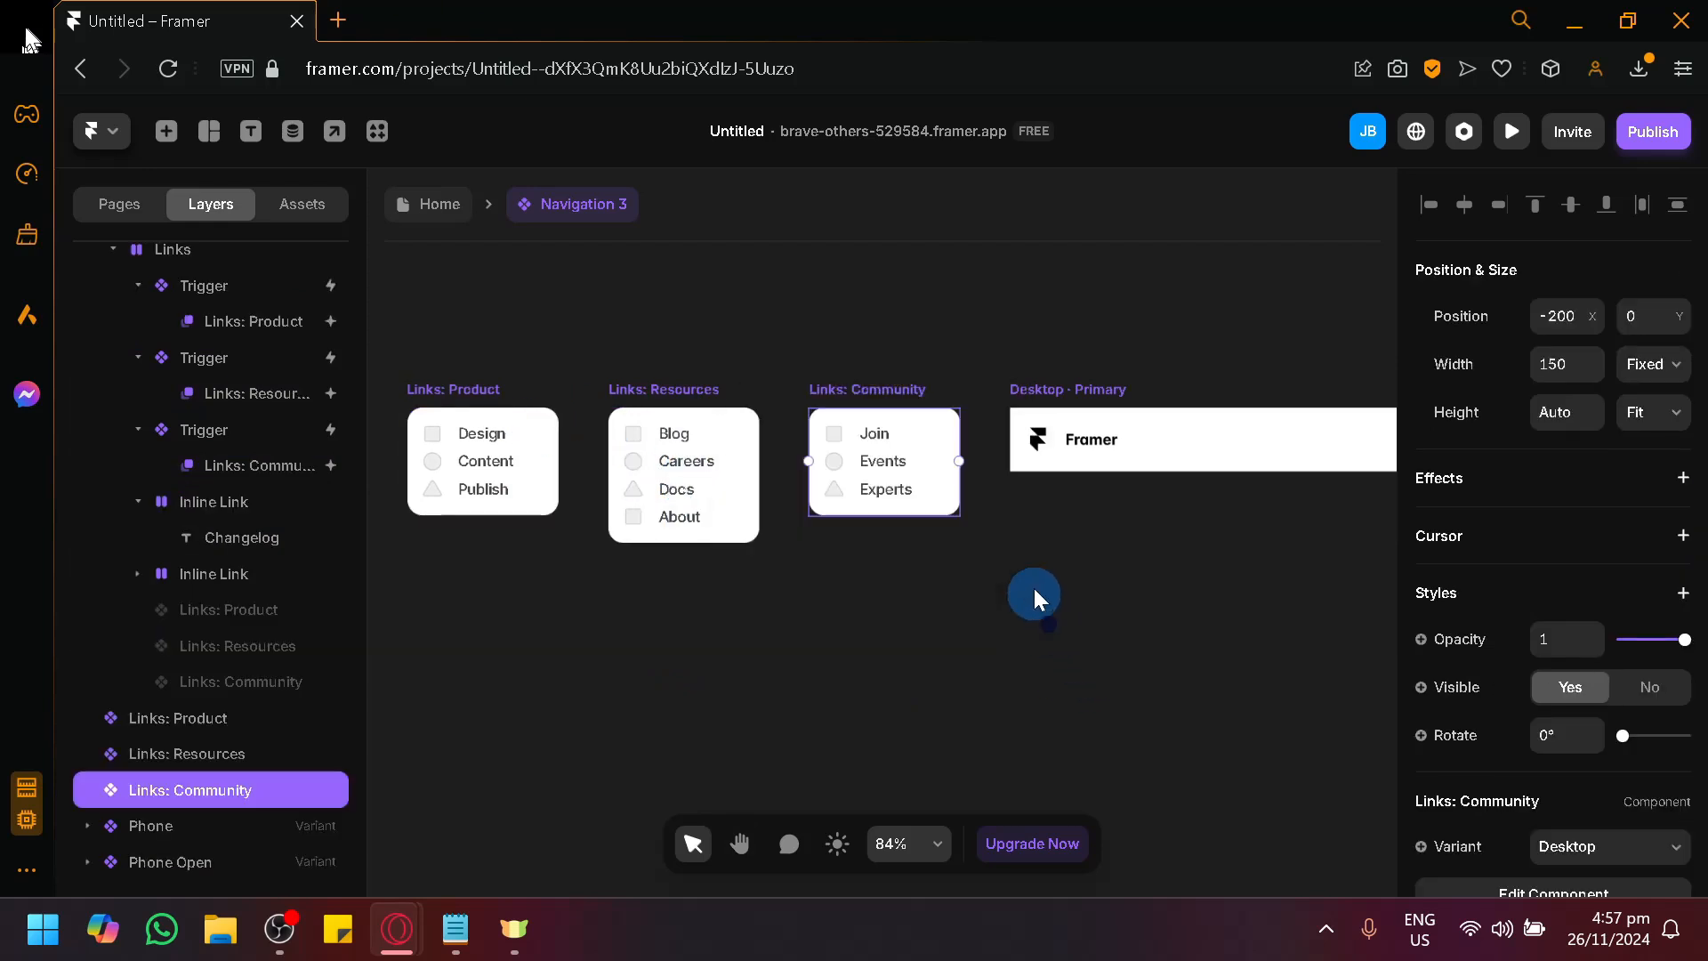
click(481, 770)
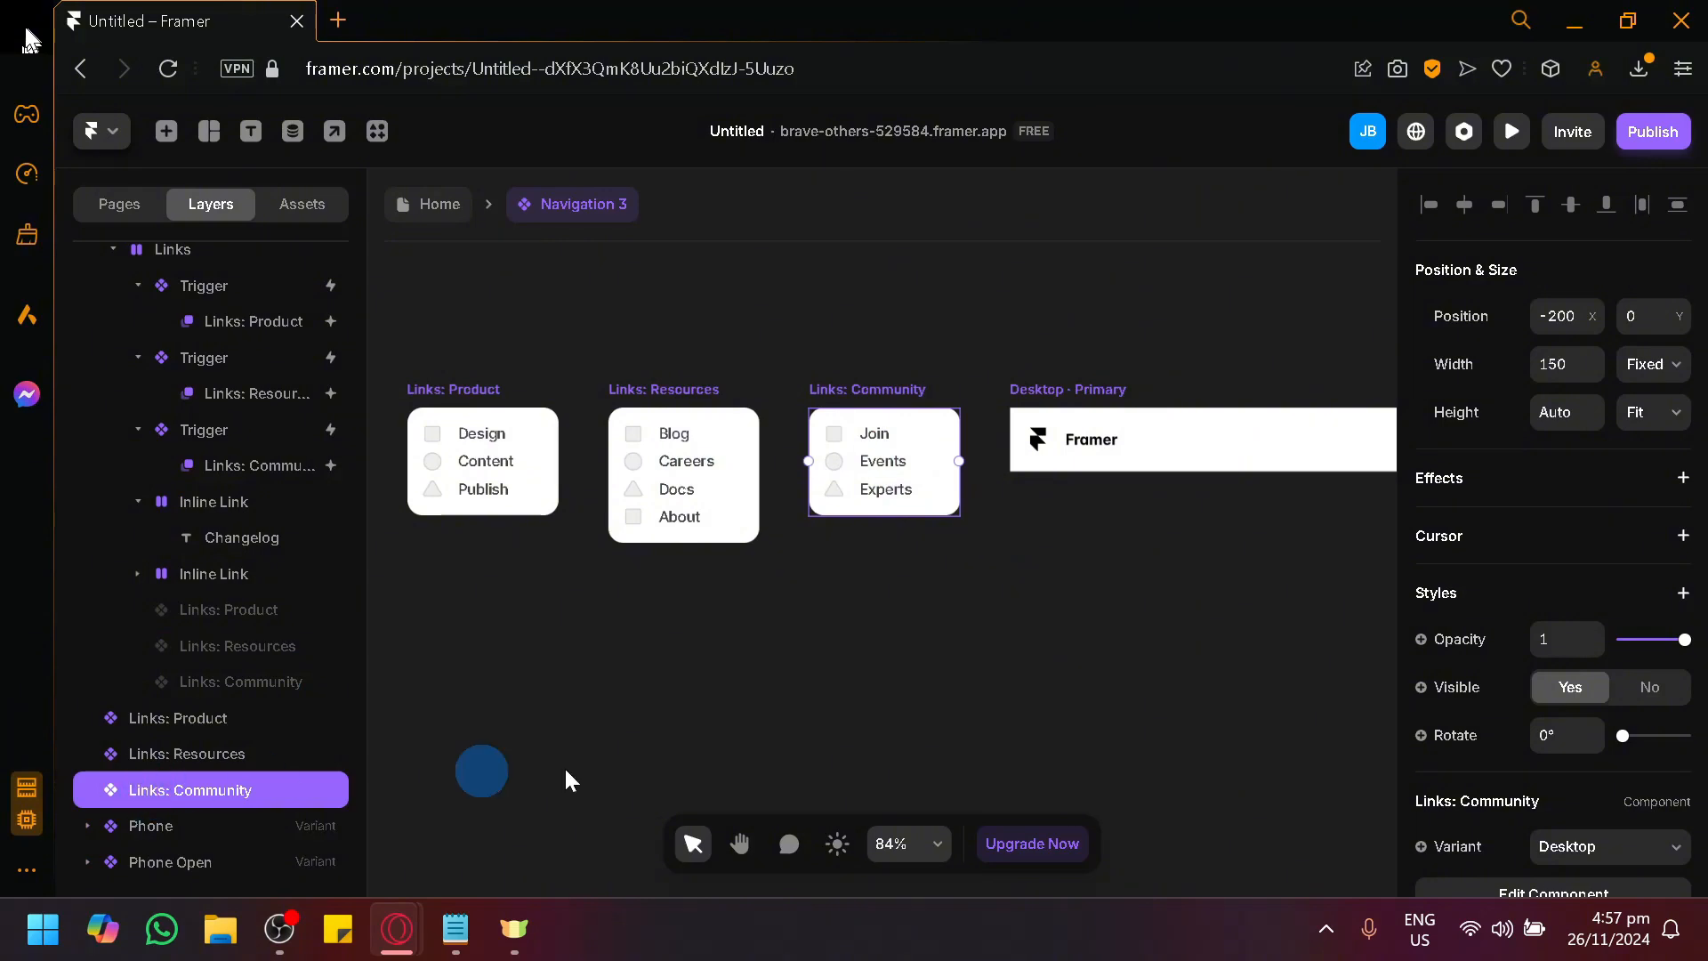
Open the Product link's dropdown overlay and move it directly below the bar, to an offset of about -38 X and 8 Y.
drag(1051, 674, 605, 698)
scroll(1205, 626, down, 3)
drag(1208, 626, 774, 640)
scroll(812, 484, up, 3)
click(724, 484)
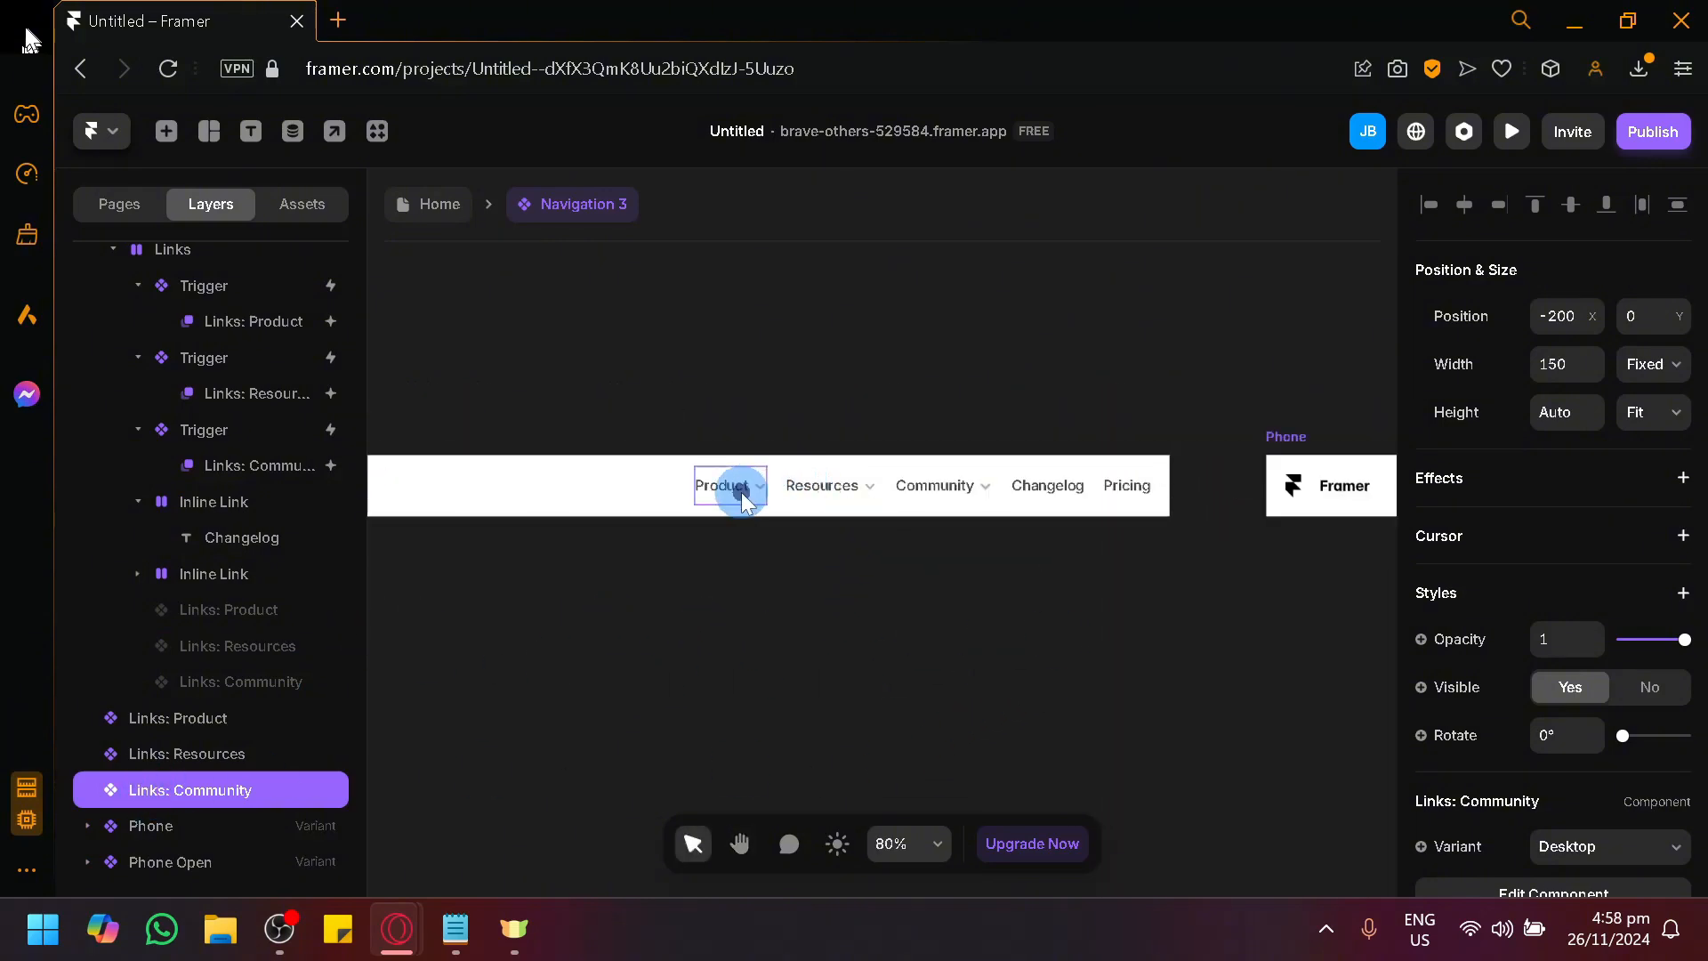
drag(628, 663, 709, 654)
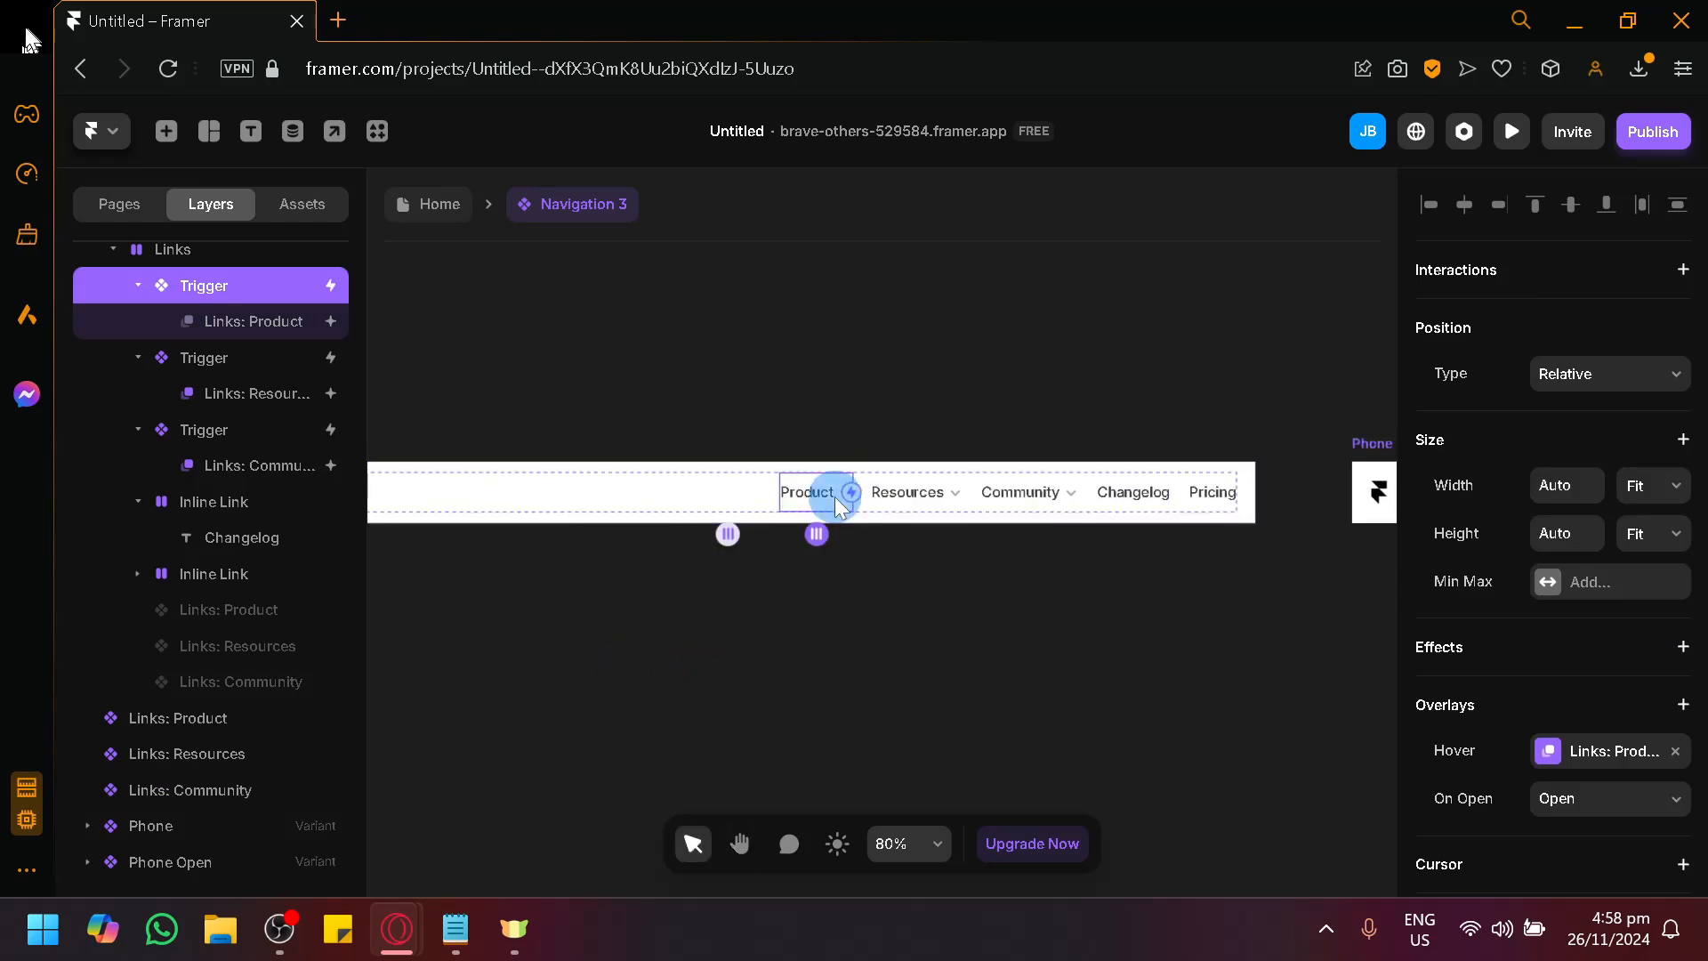
click(239, 322)
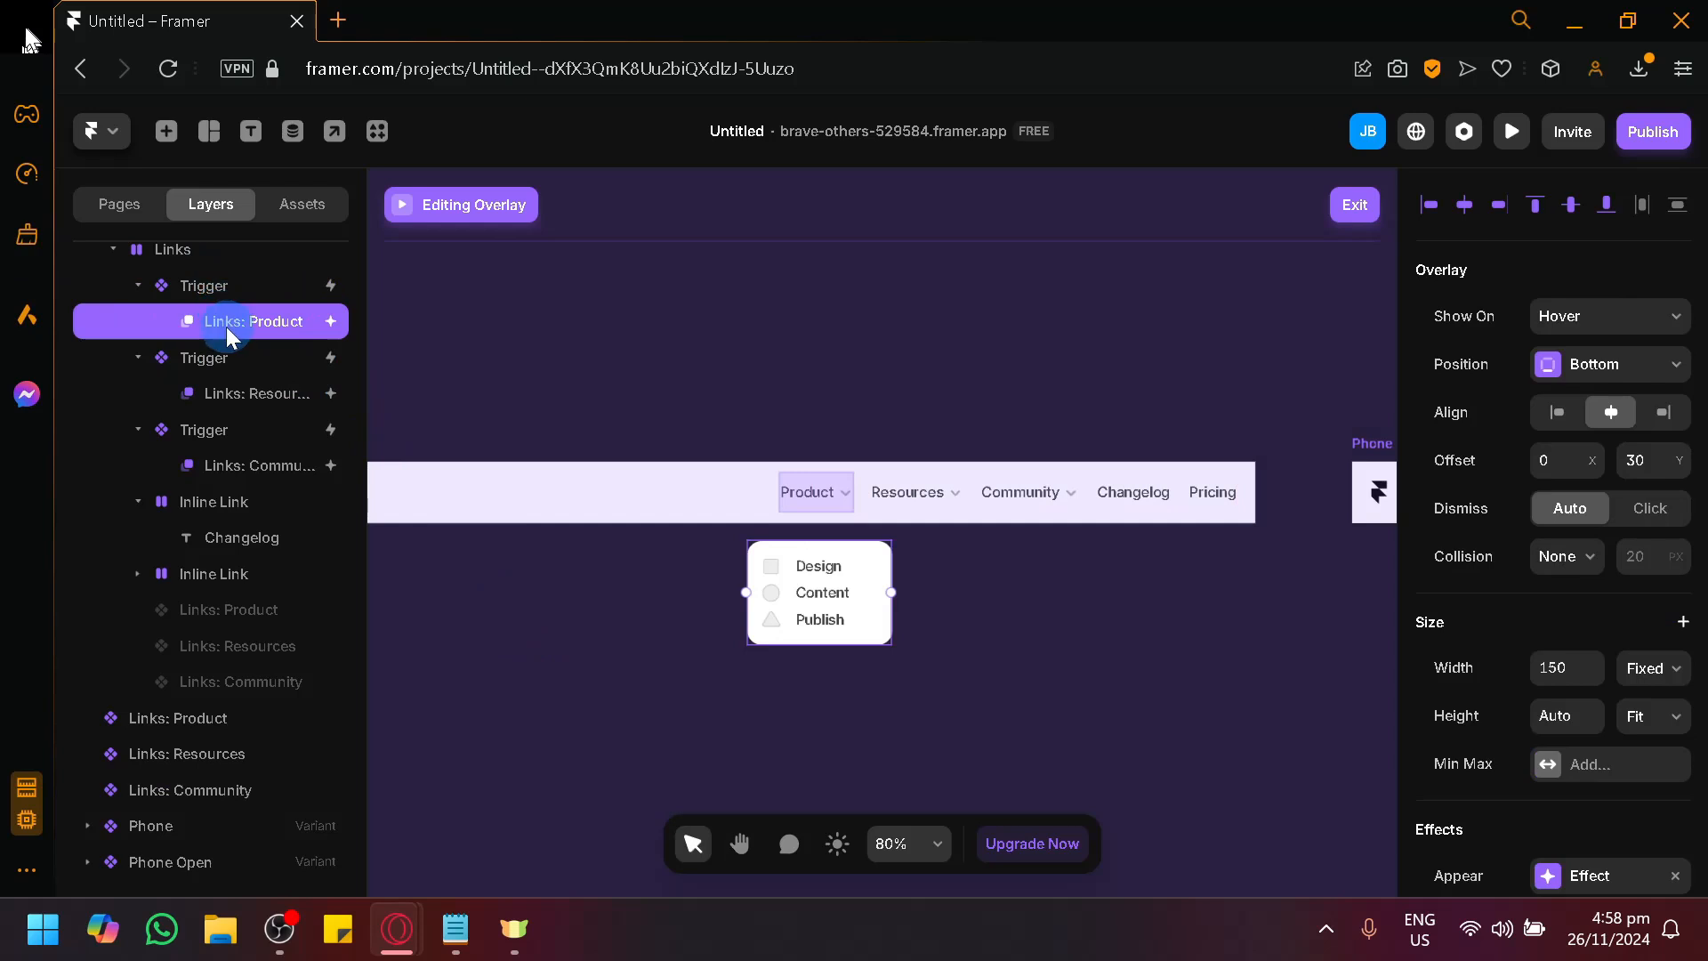
drag(844, 600, 803, 580)
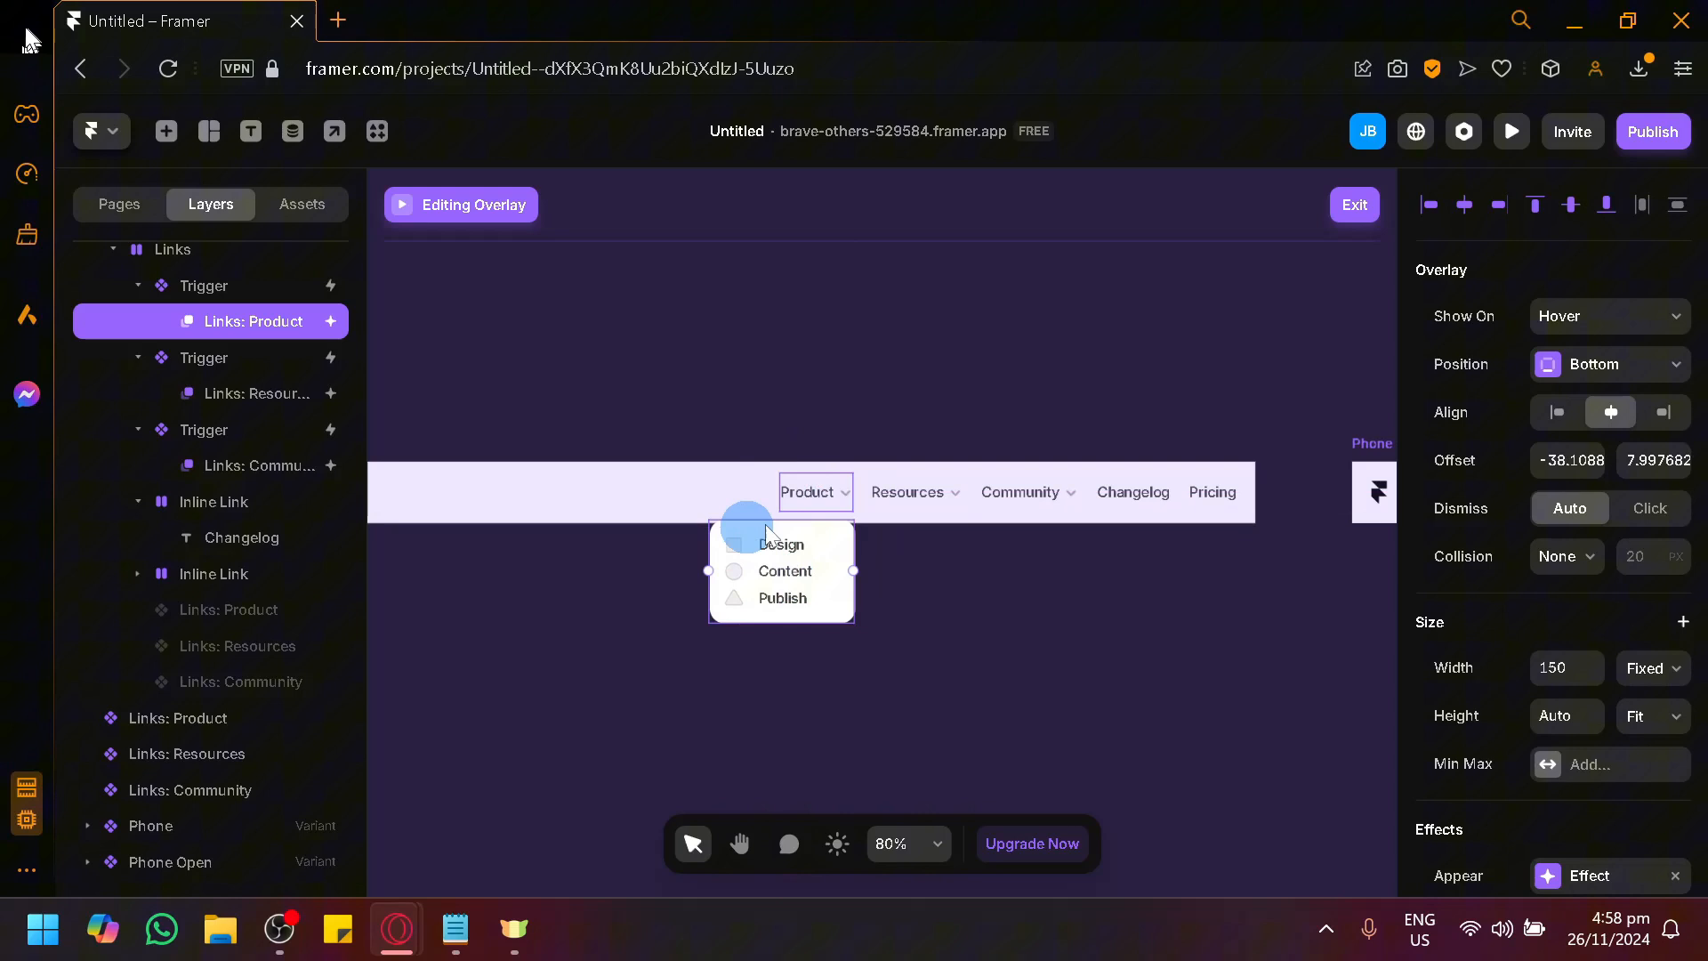
Open the Resources link's dropdown overlay and move it directly below the bar, to an offset of about -27 X and 9 Y.
click(927, 498)
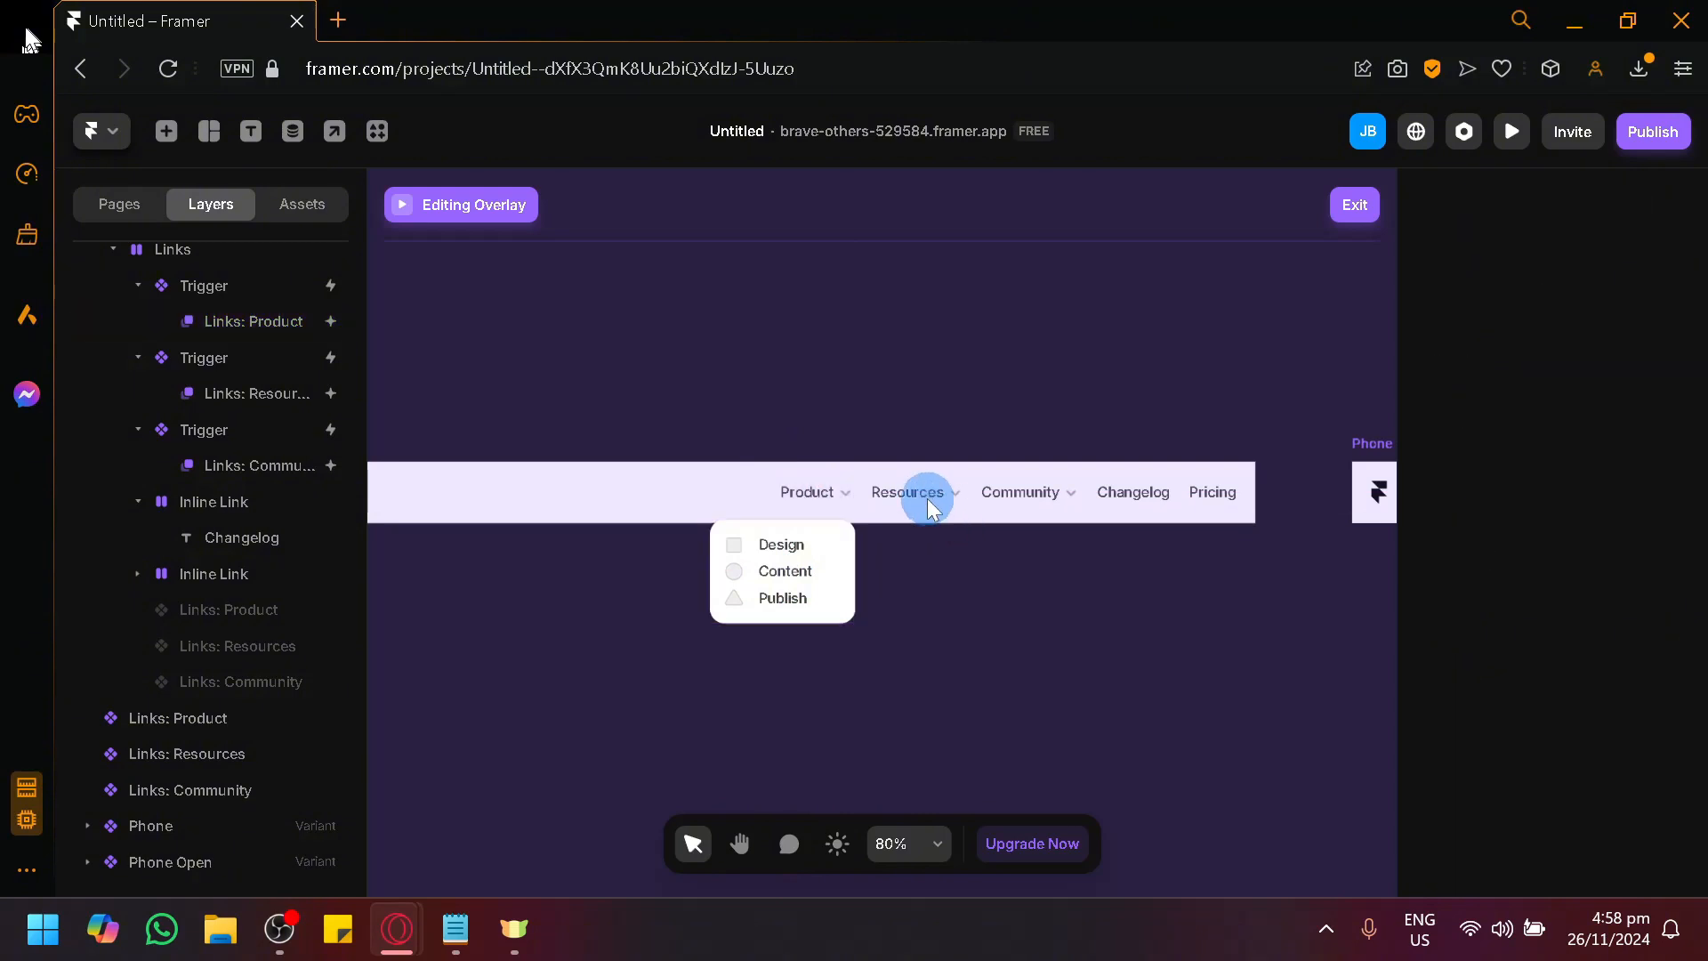
click(239, 384)
drag(903, 564, 919, 584)
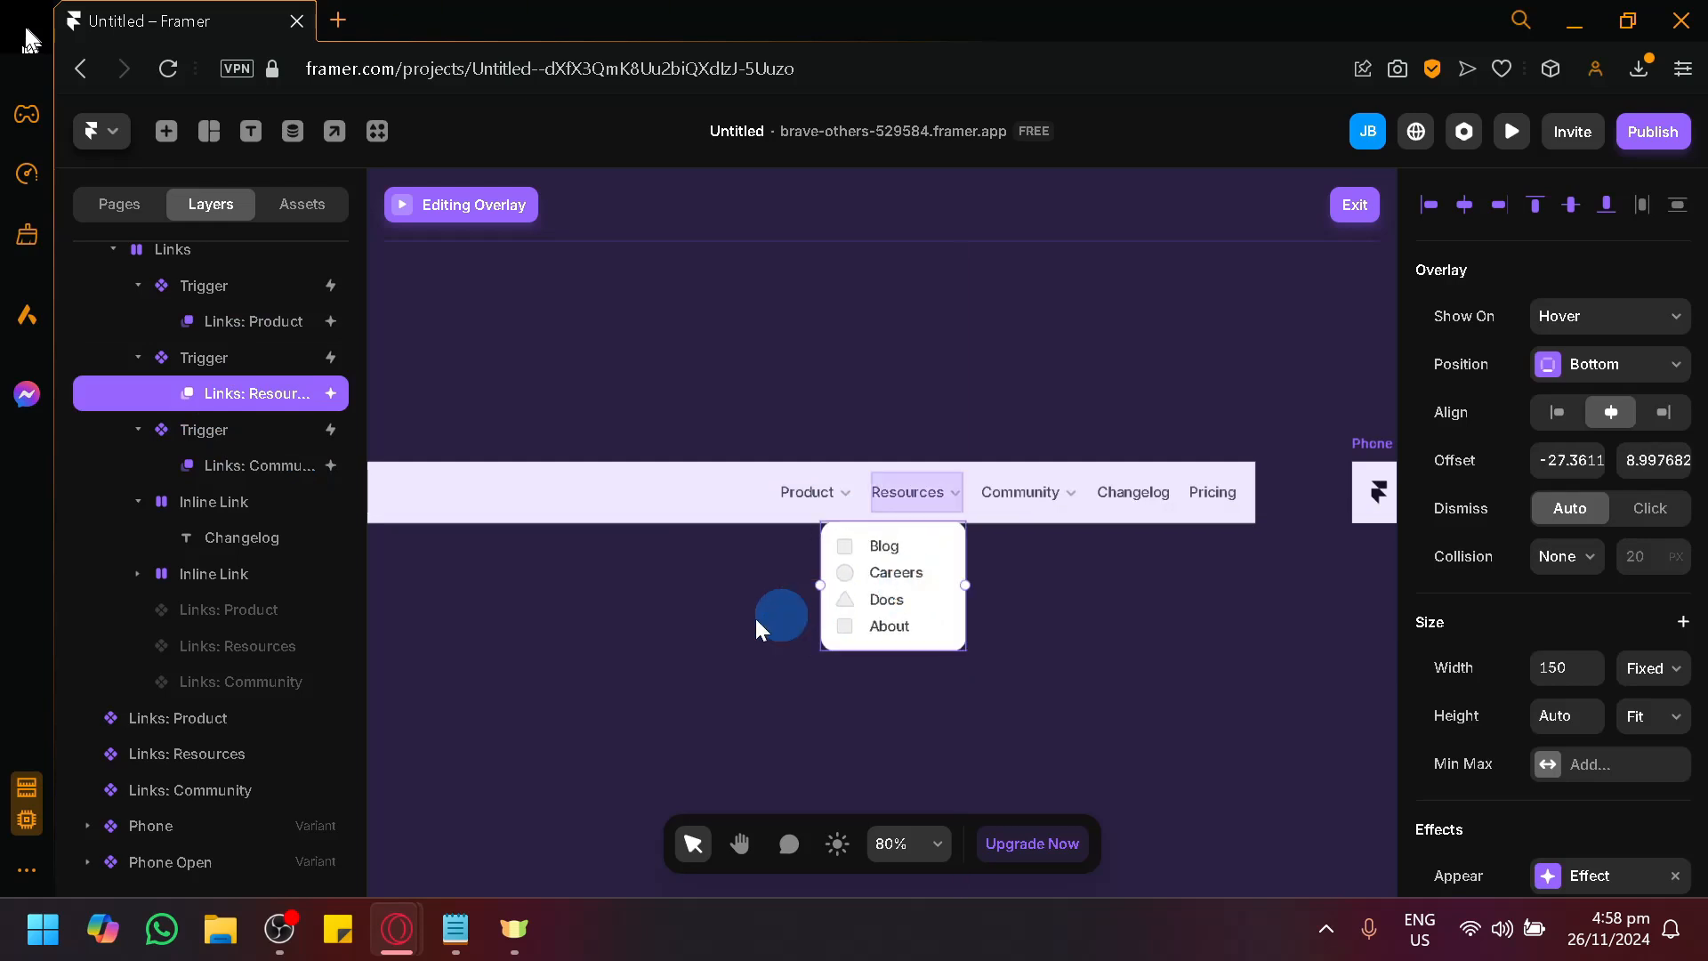
click(763, 613)
double_click(900, 566)
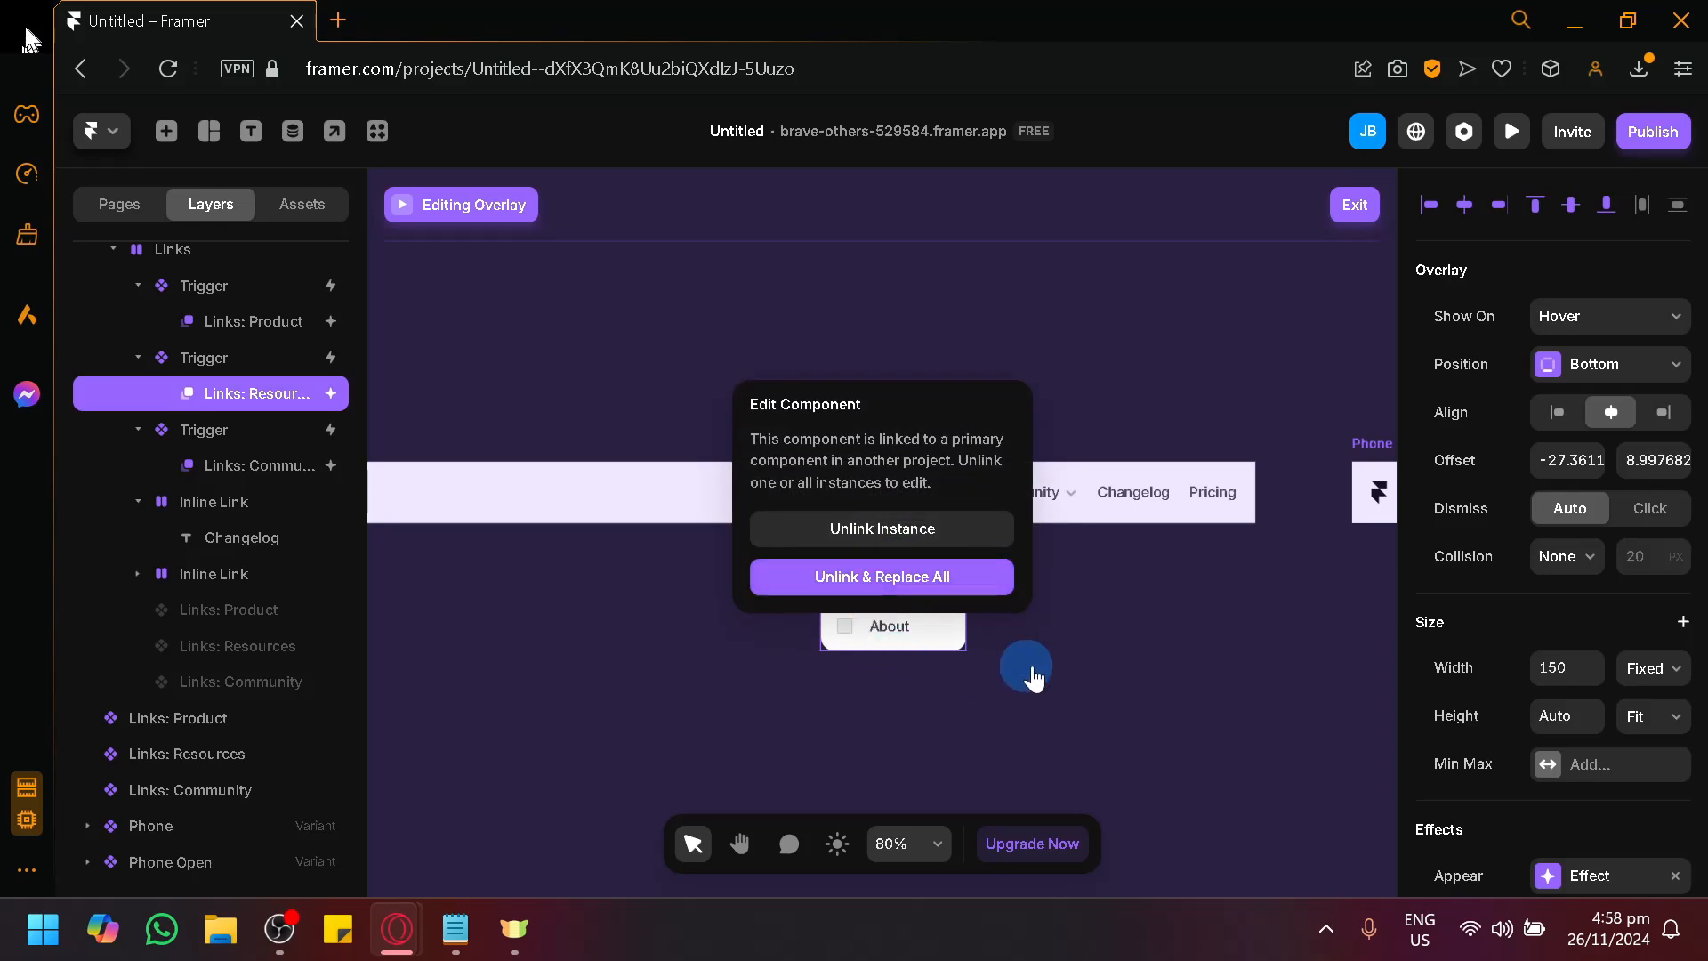
click(890, 627)
click(1154, 442)
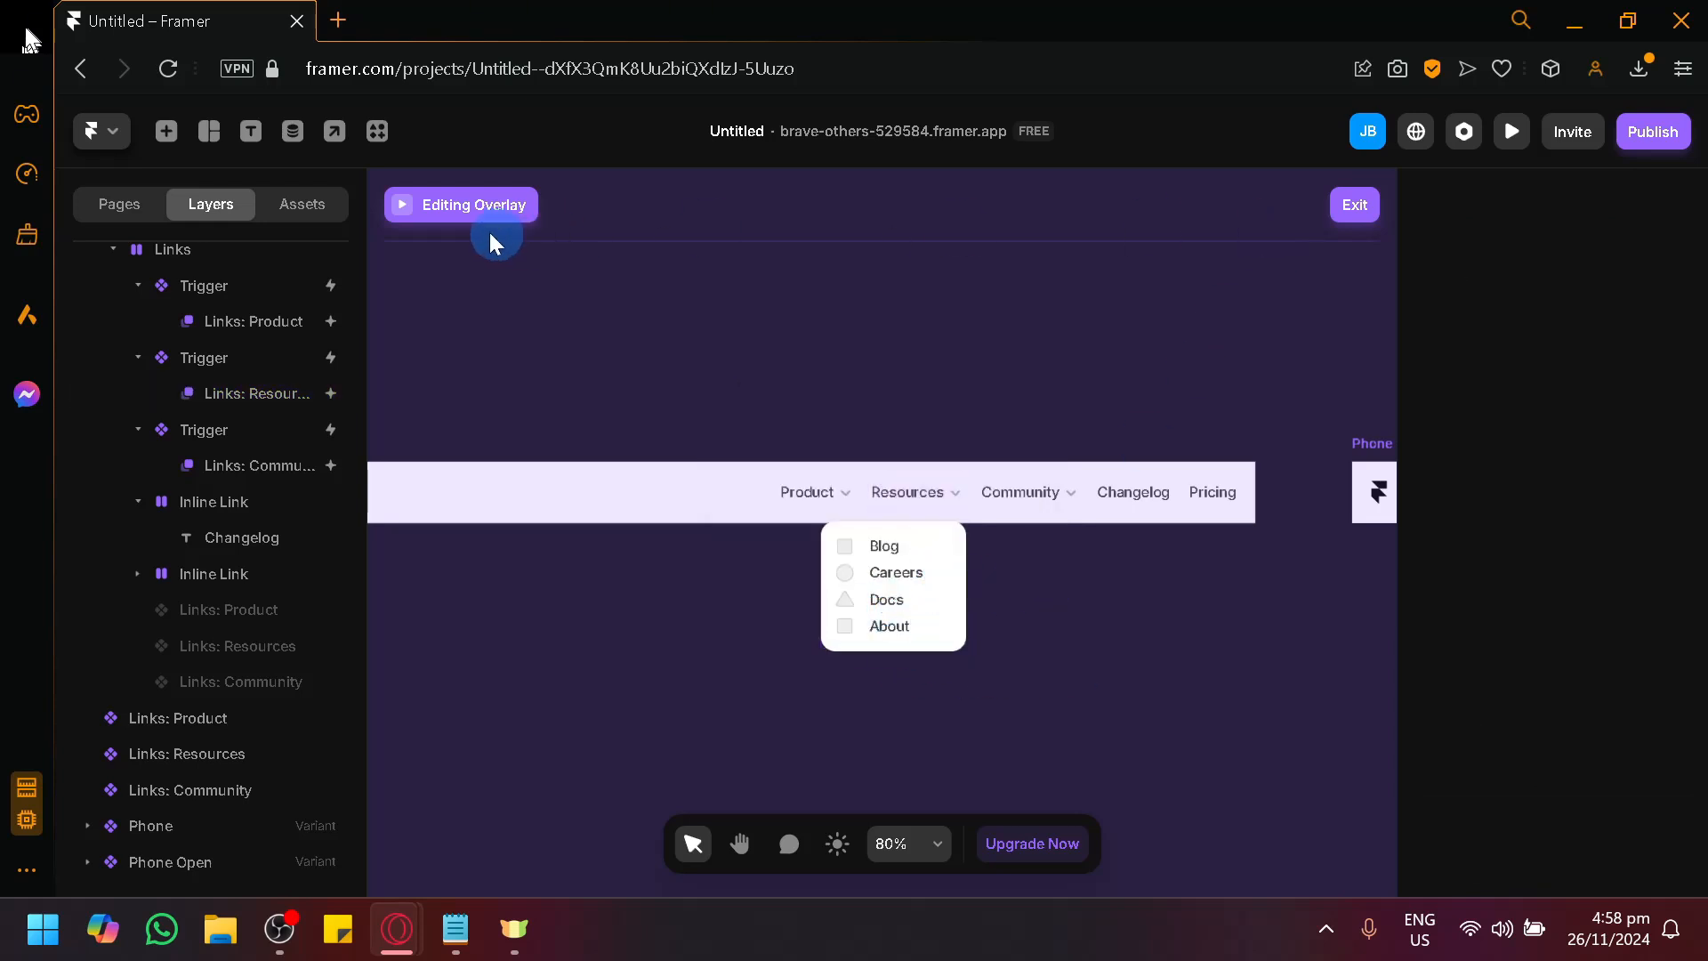
Leave overlay editing and publish the repositioned dropdowns as an update to the website.
click(1329, 281)
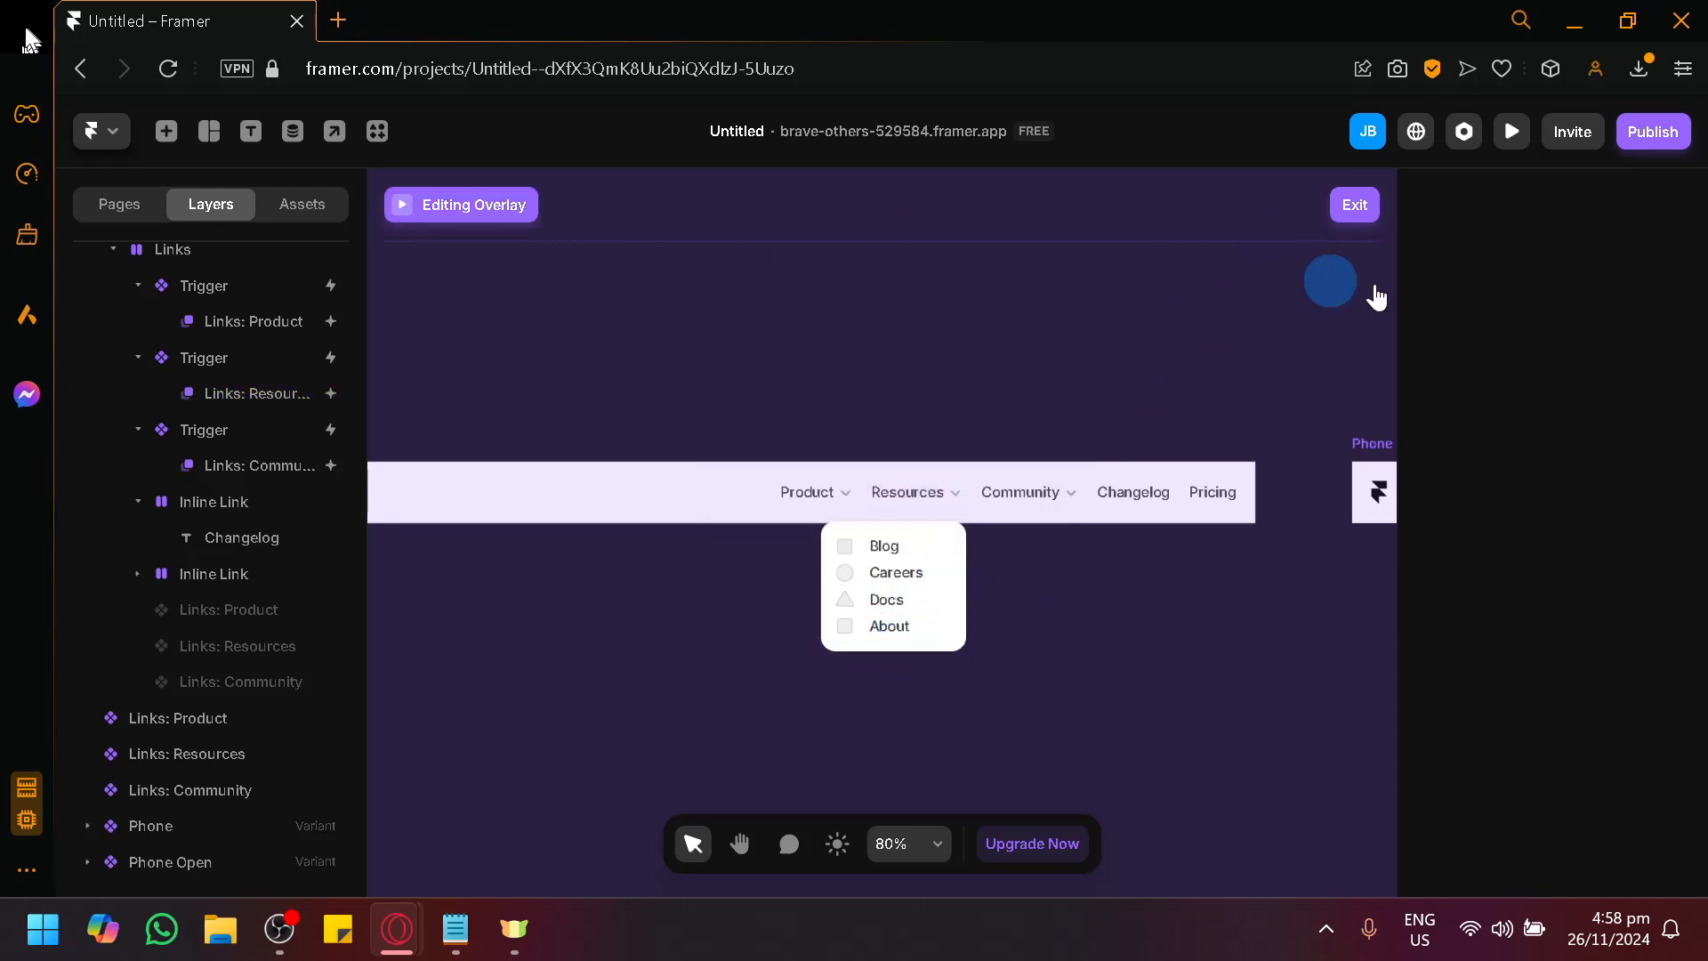
click(1350, 217)
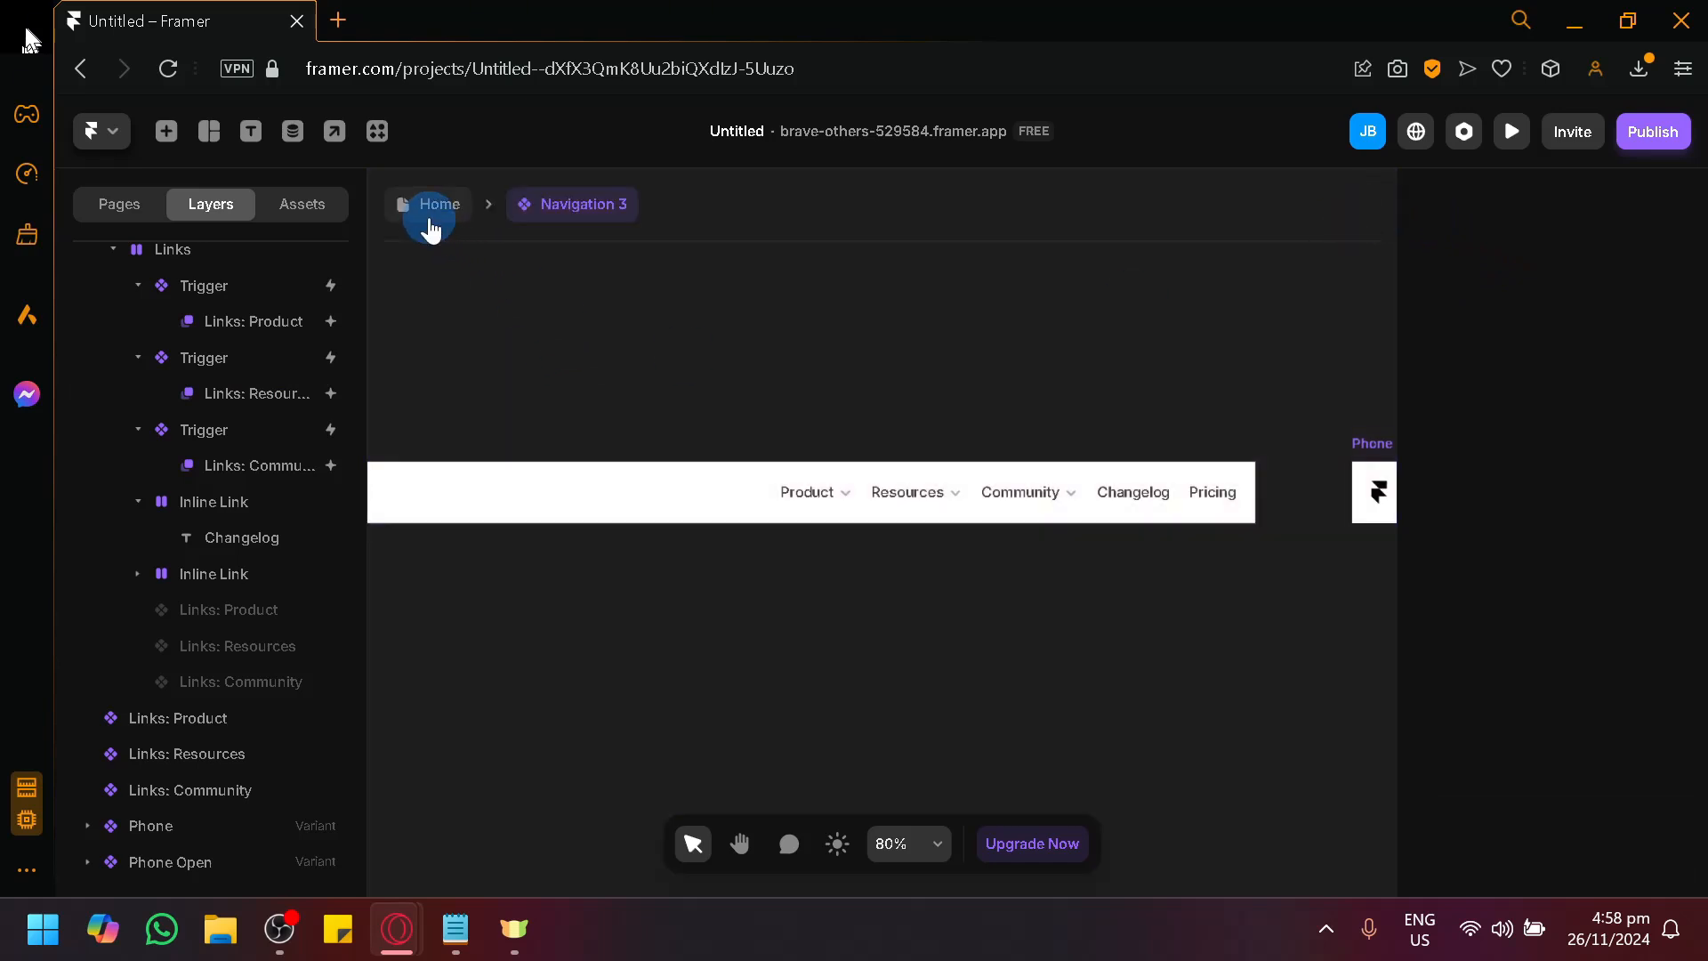
click(1652, 133)
click(1544, 317)
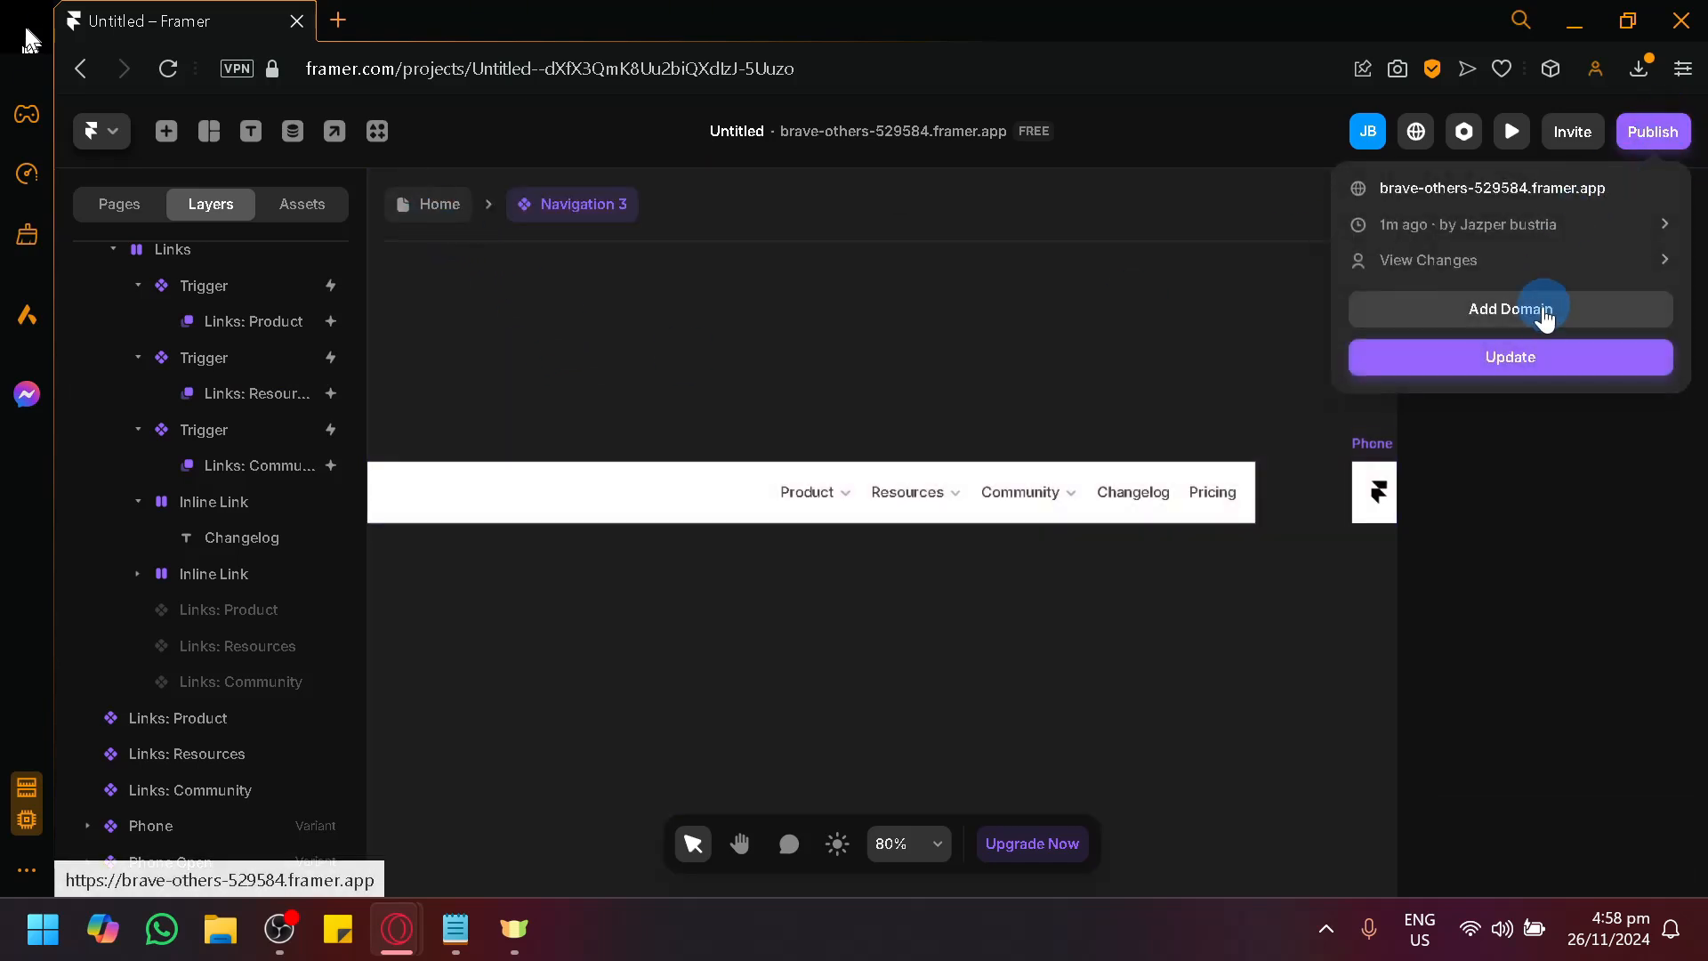
click(1544, 360)
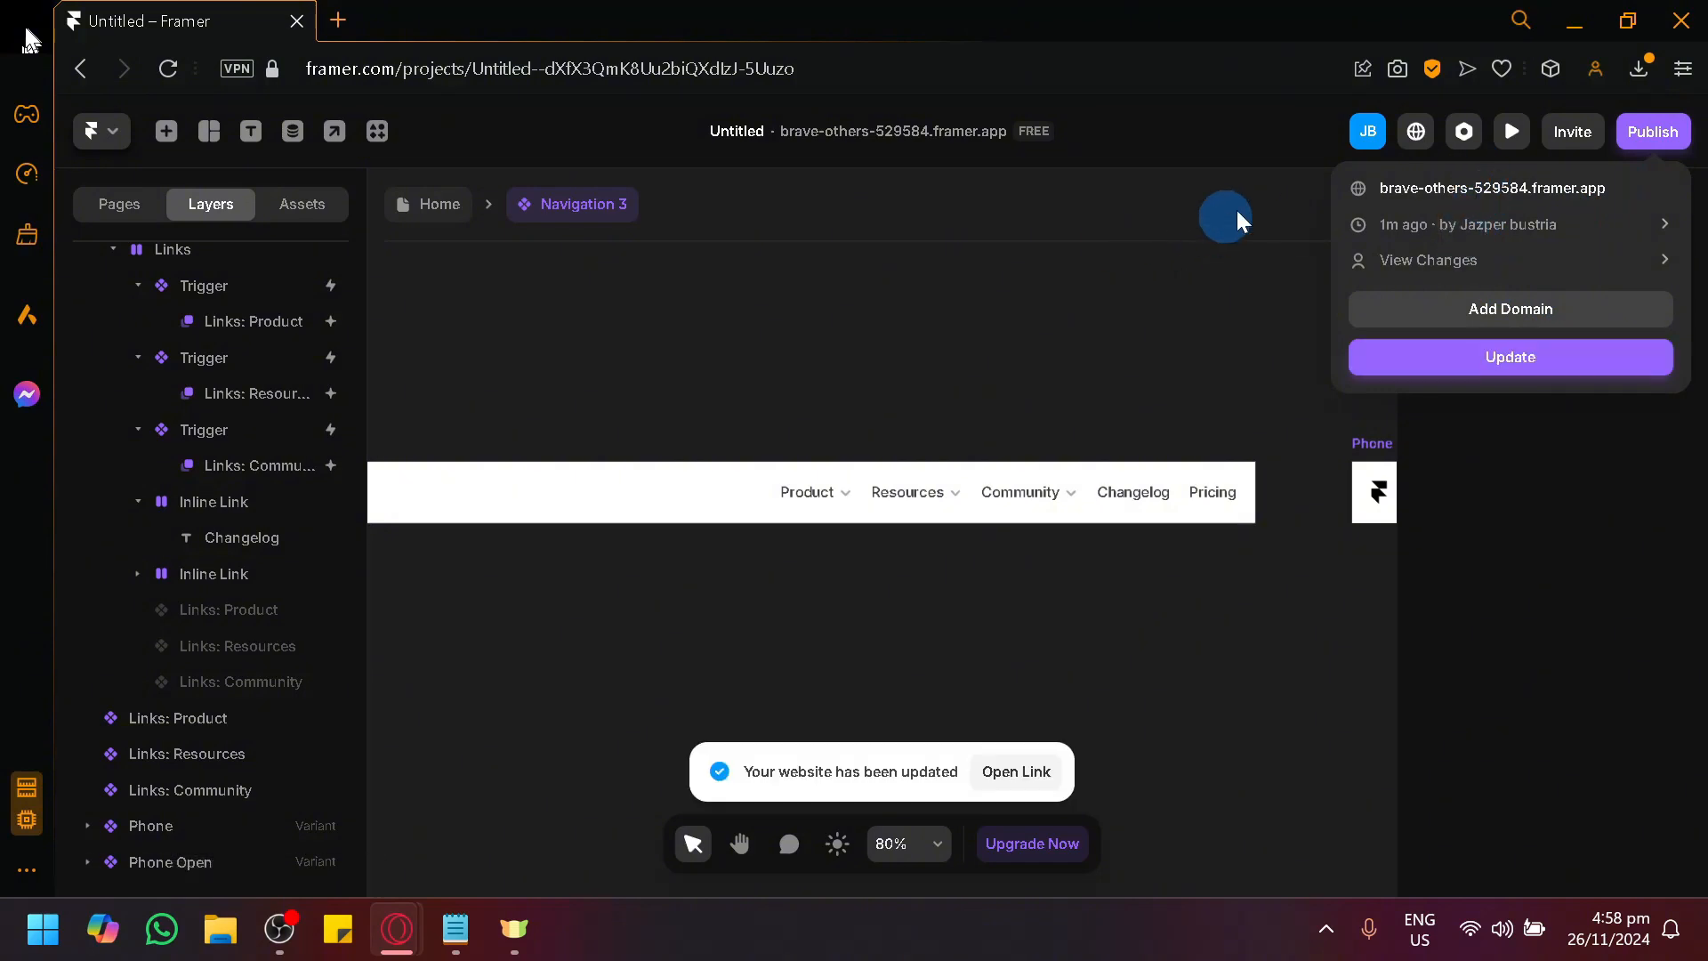
Open the live site and check where the Product, Resources and Community dropdowns appear.
click(1401, 189)
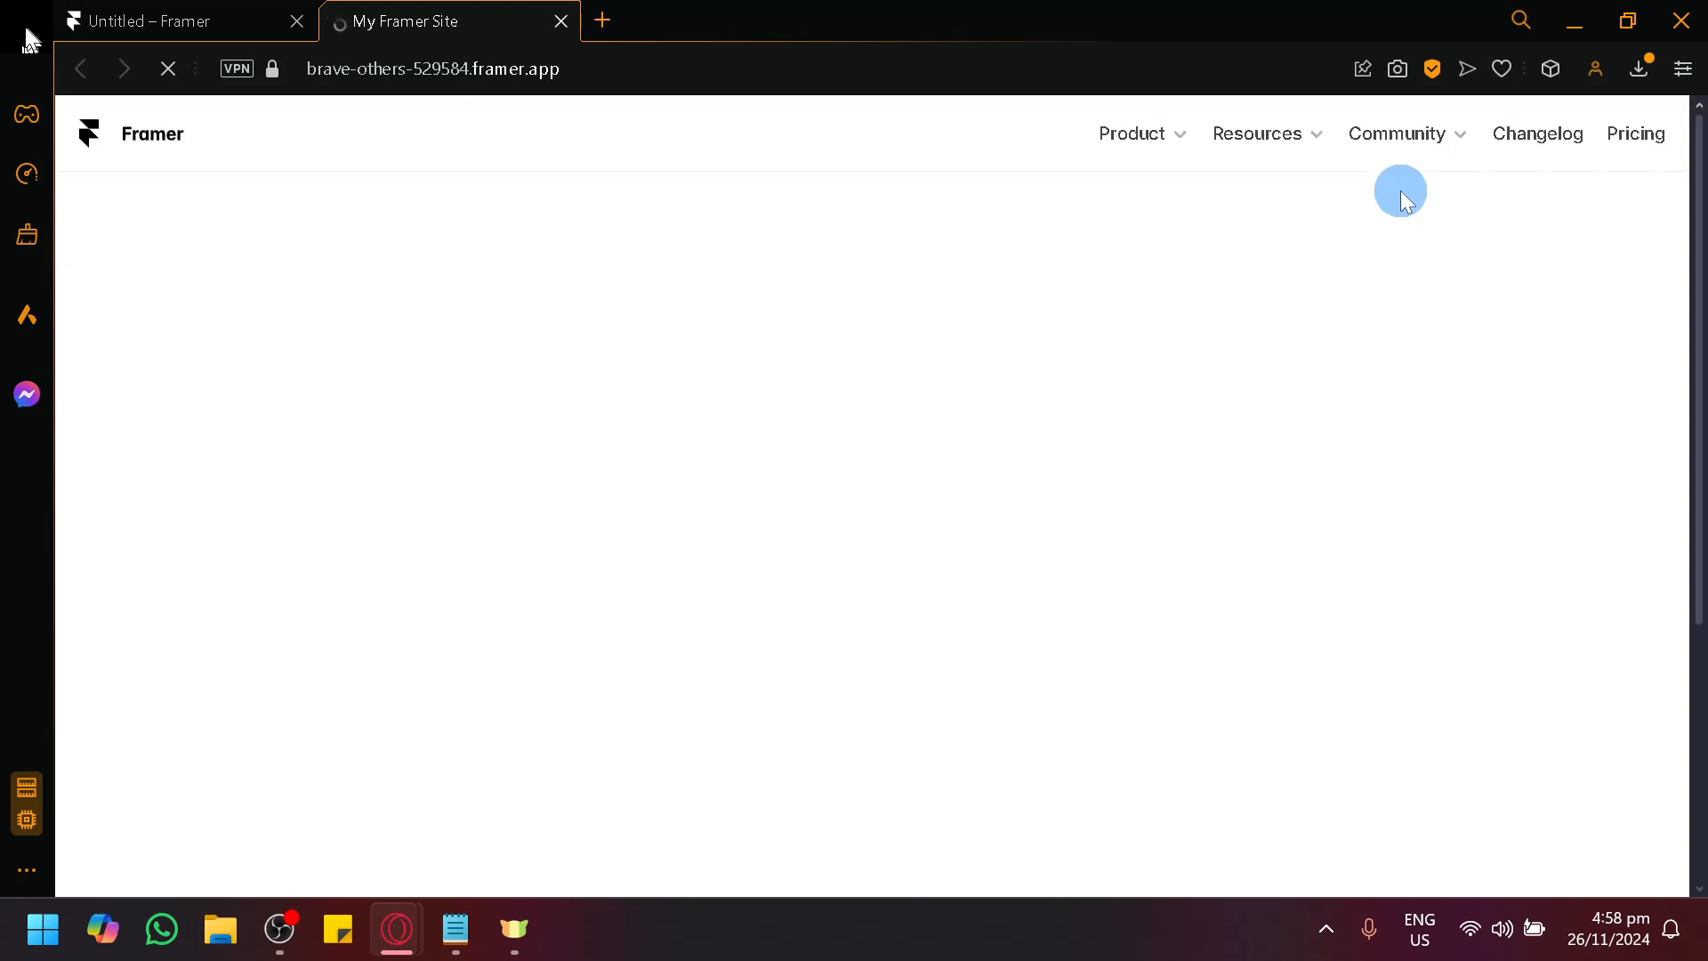
mouse_move(1176, 142)
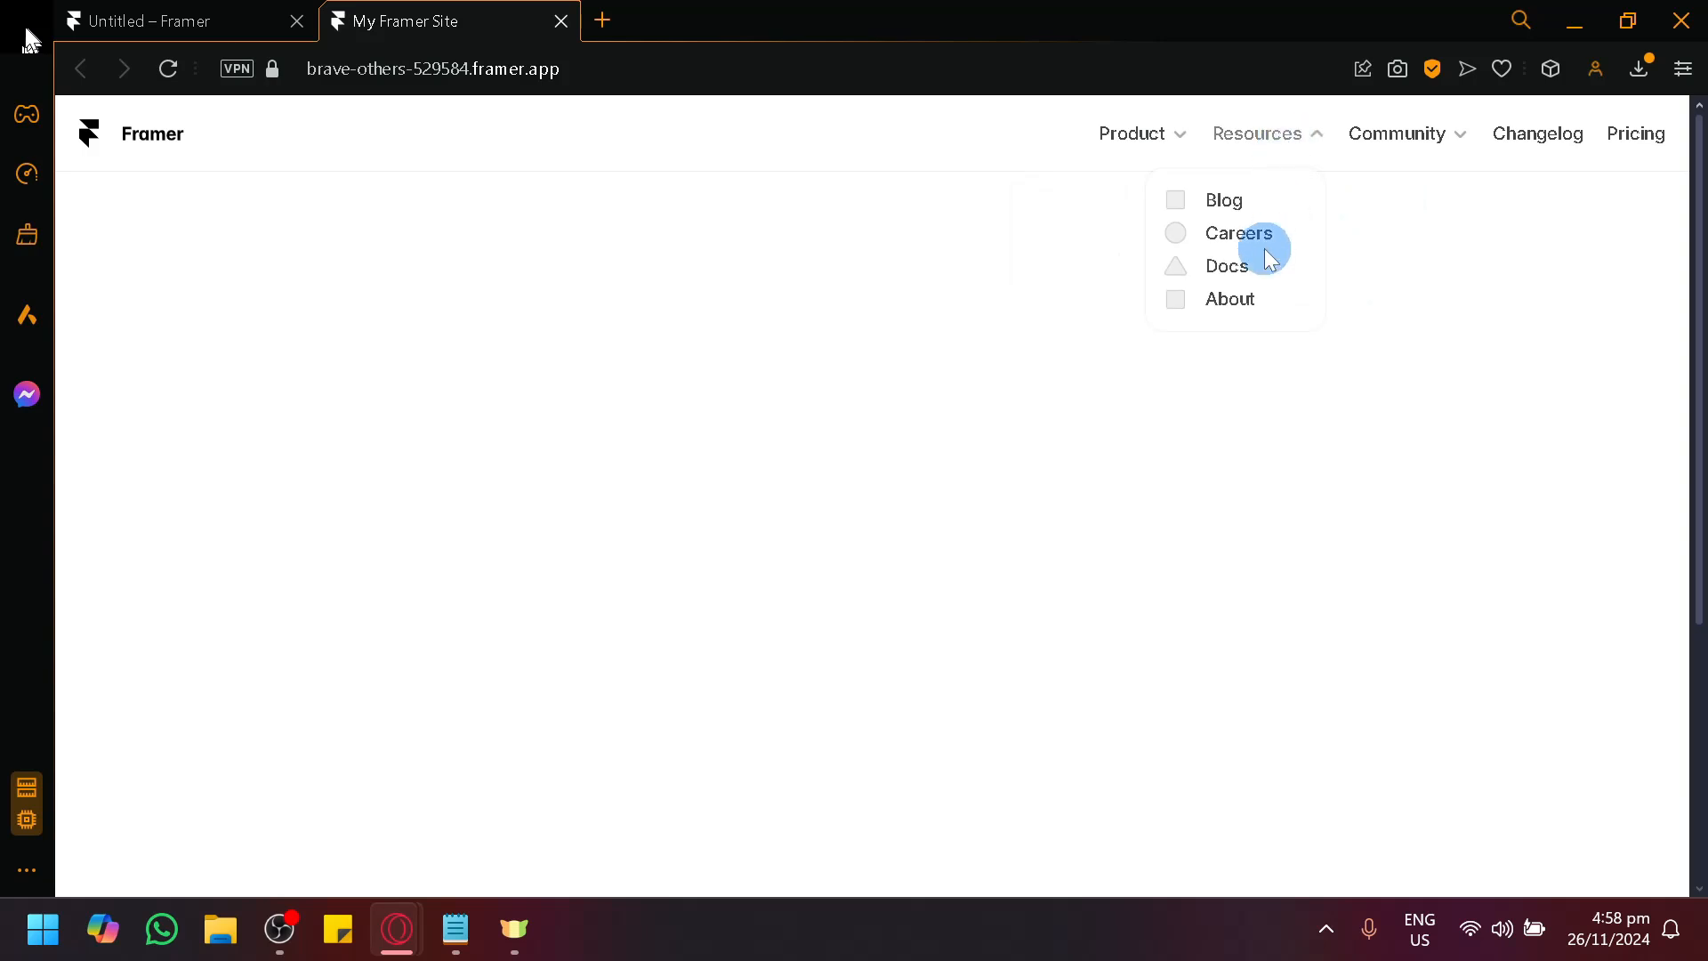
mouse_move(1401, 145)
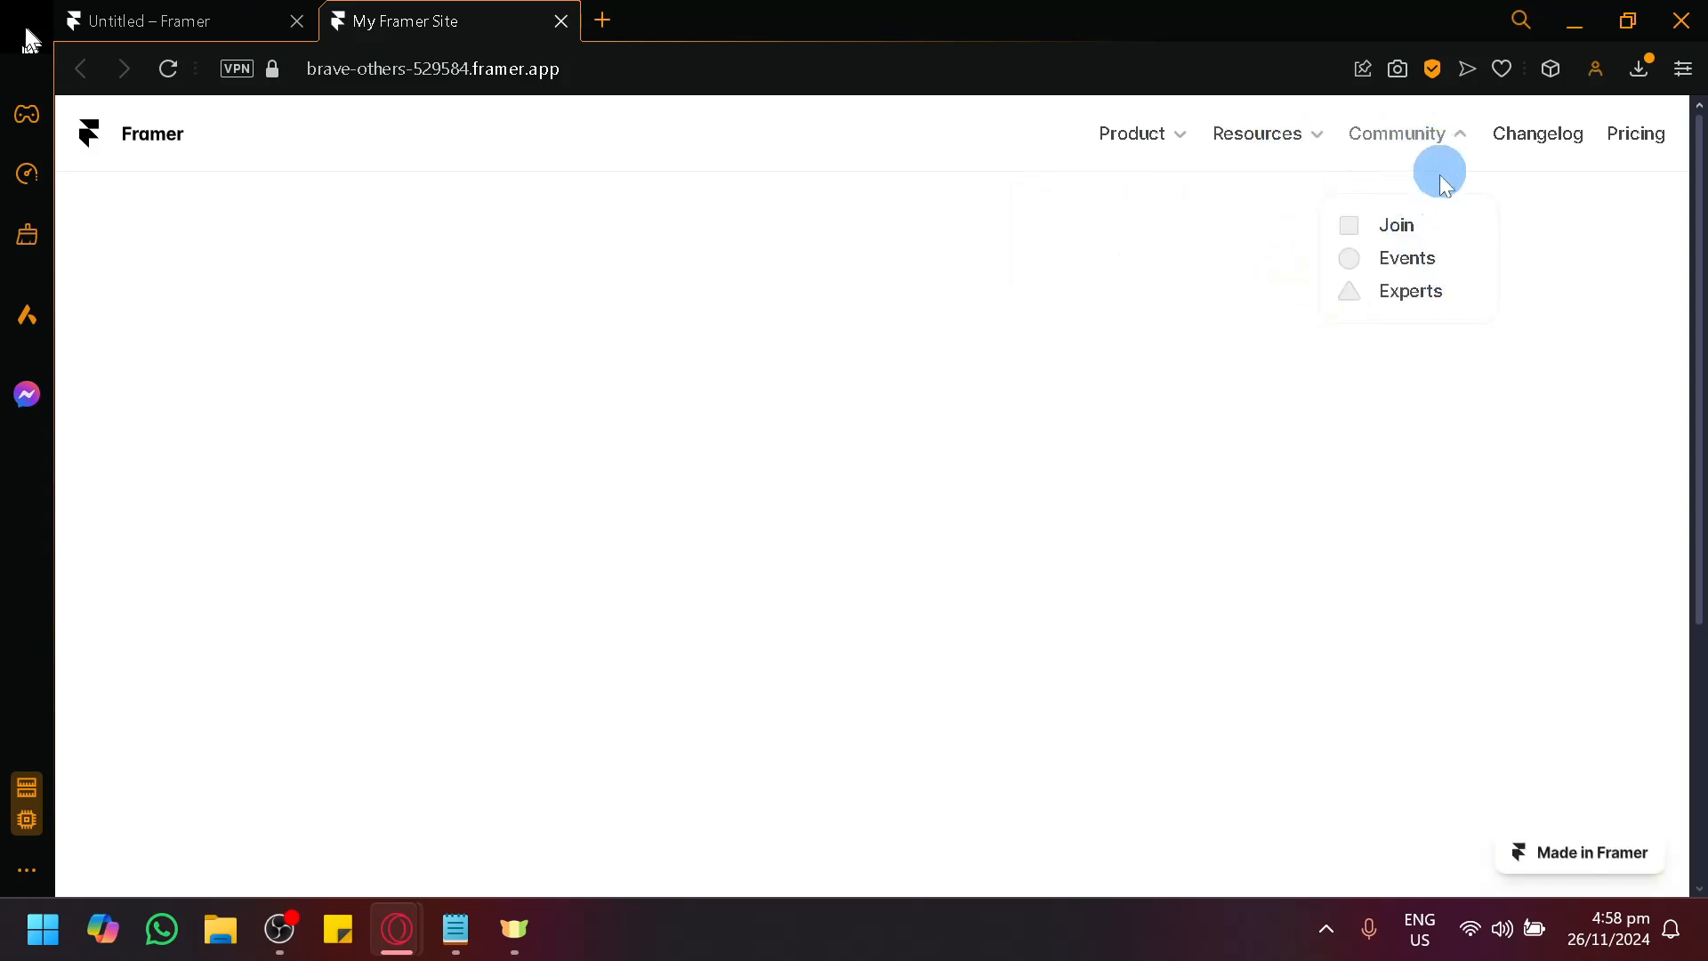
Return to the Home page in the Framer editor and delete the Navigation 3 bar with dropdown links.
click(165, 39)
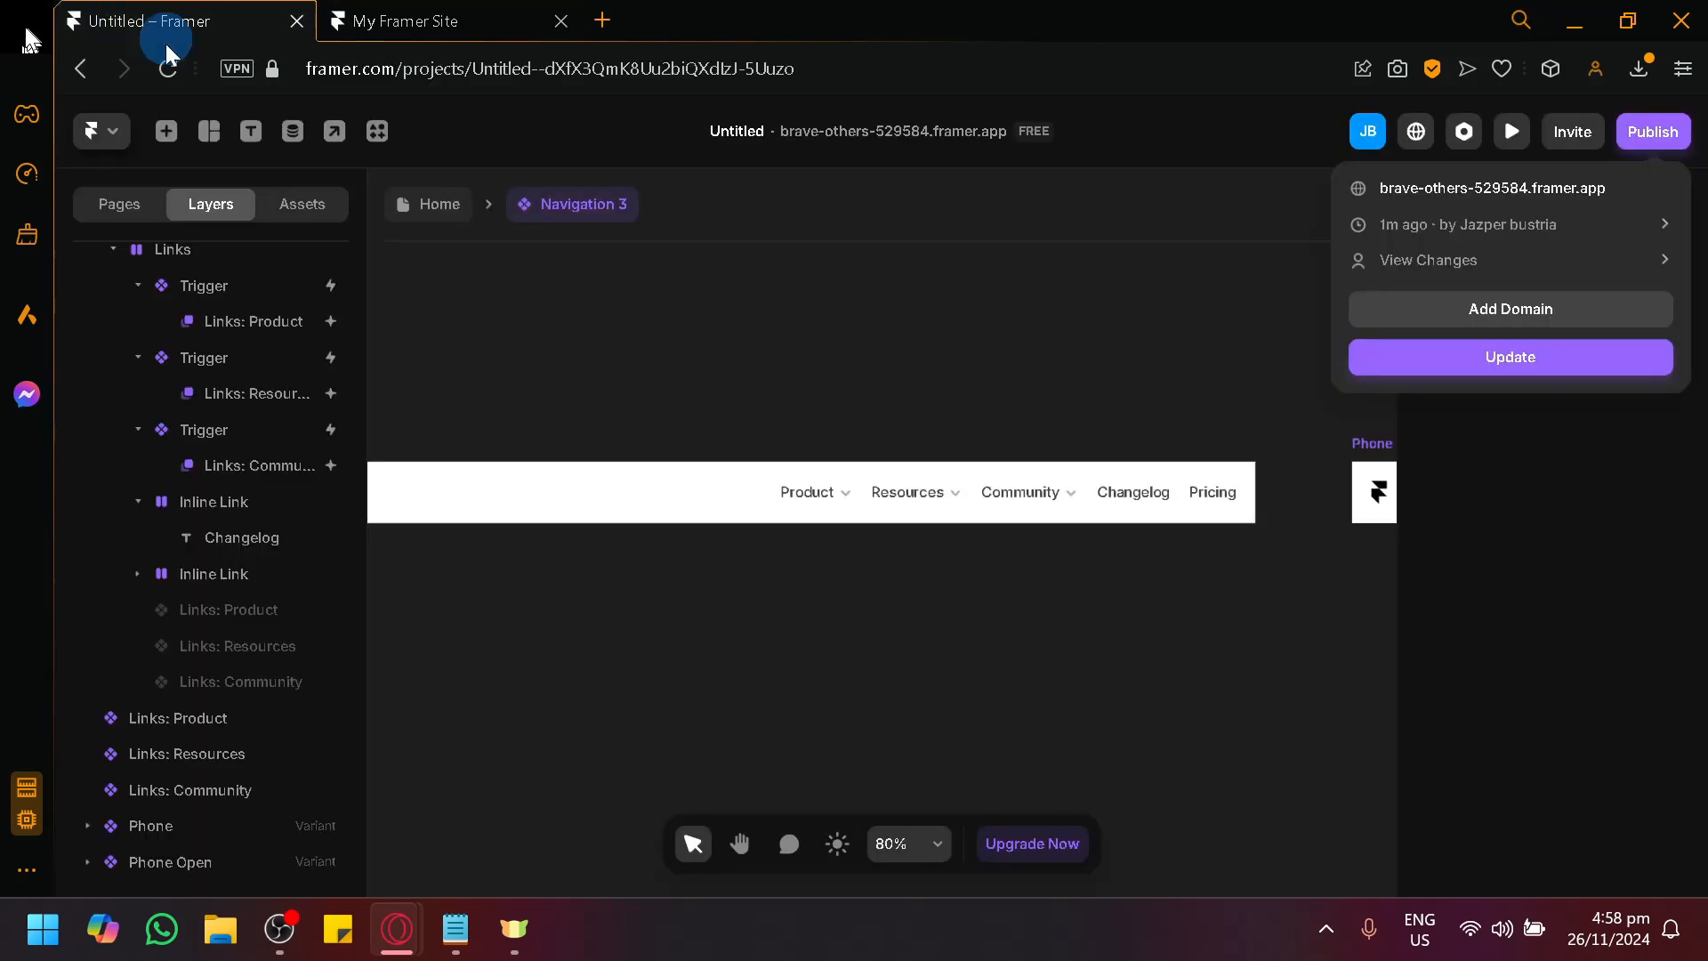
click(451, 222)
click(450, 216)
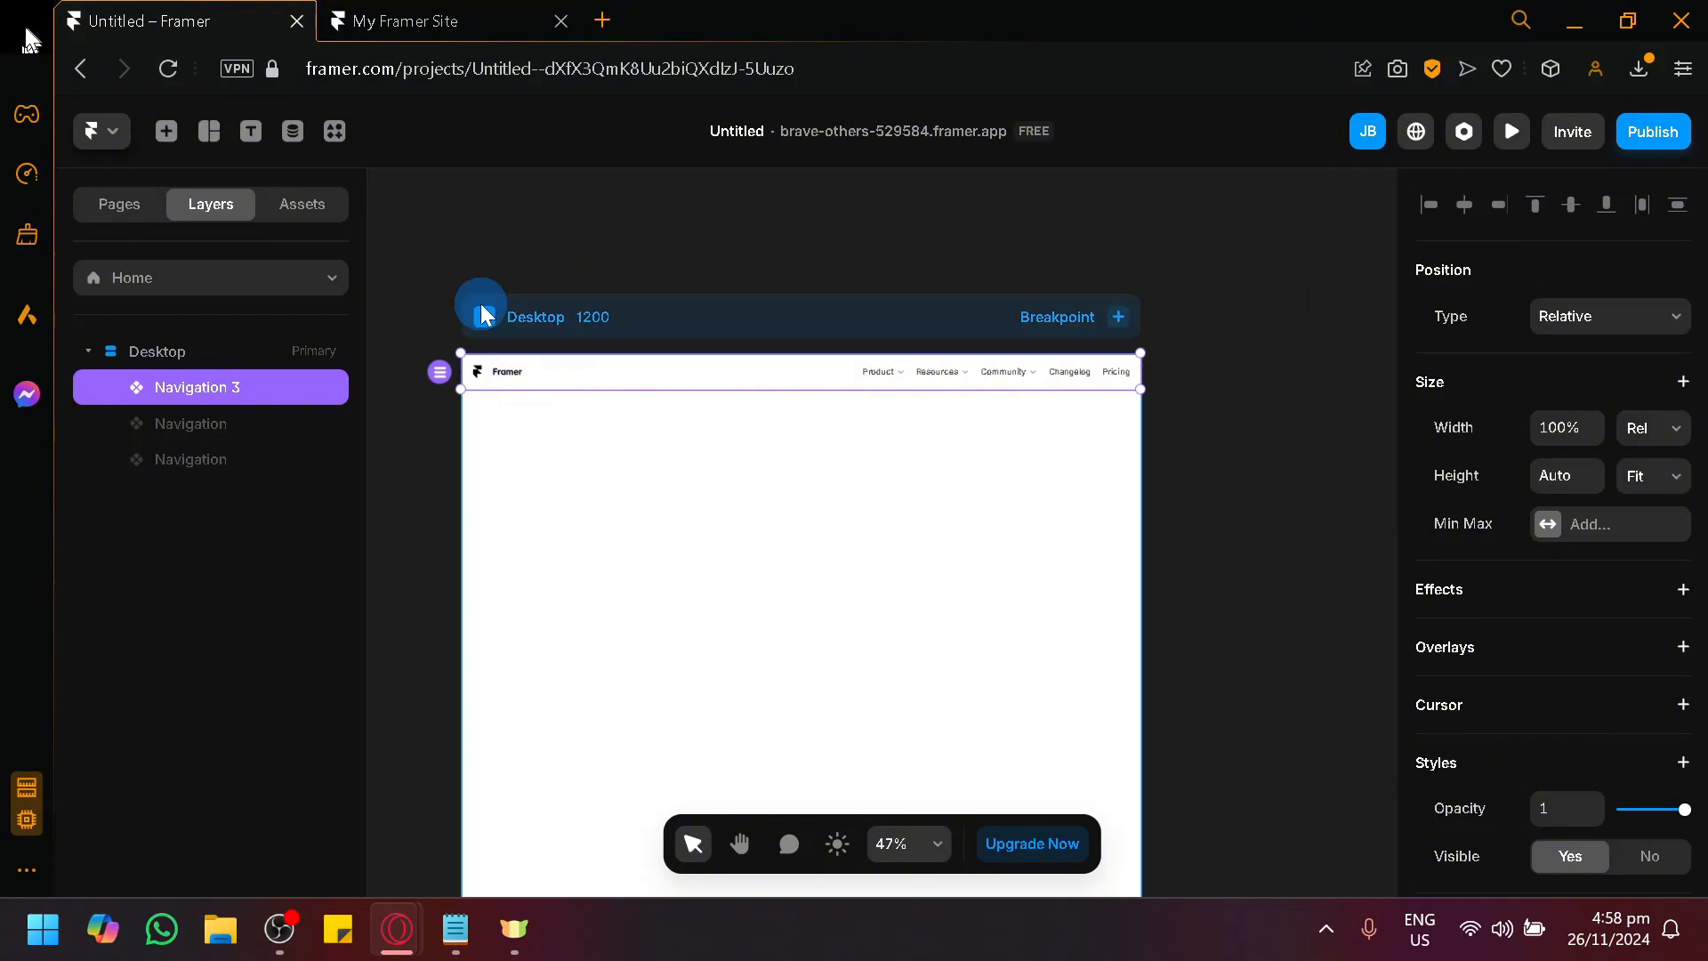
key(Delete)
Show the second hidden Navigation layer on the Desktop page.
click(193, 434)
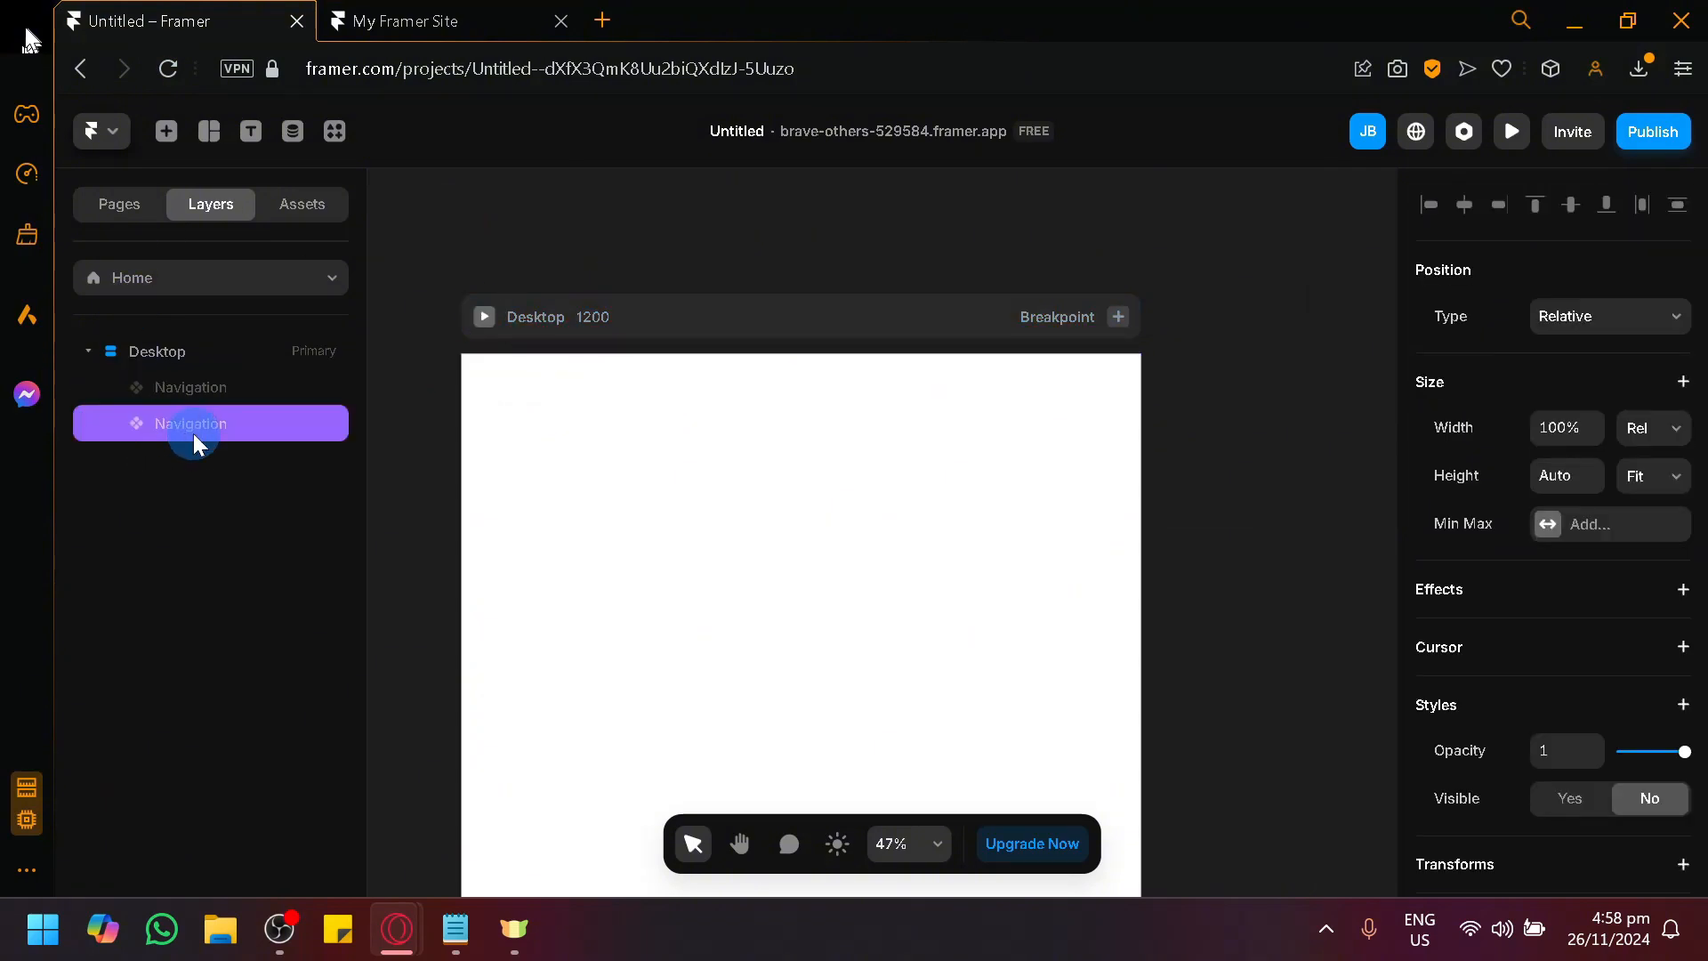
right_click(193, 434)
scroll(307, 738, down, 1)
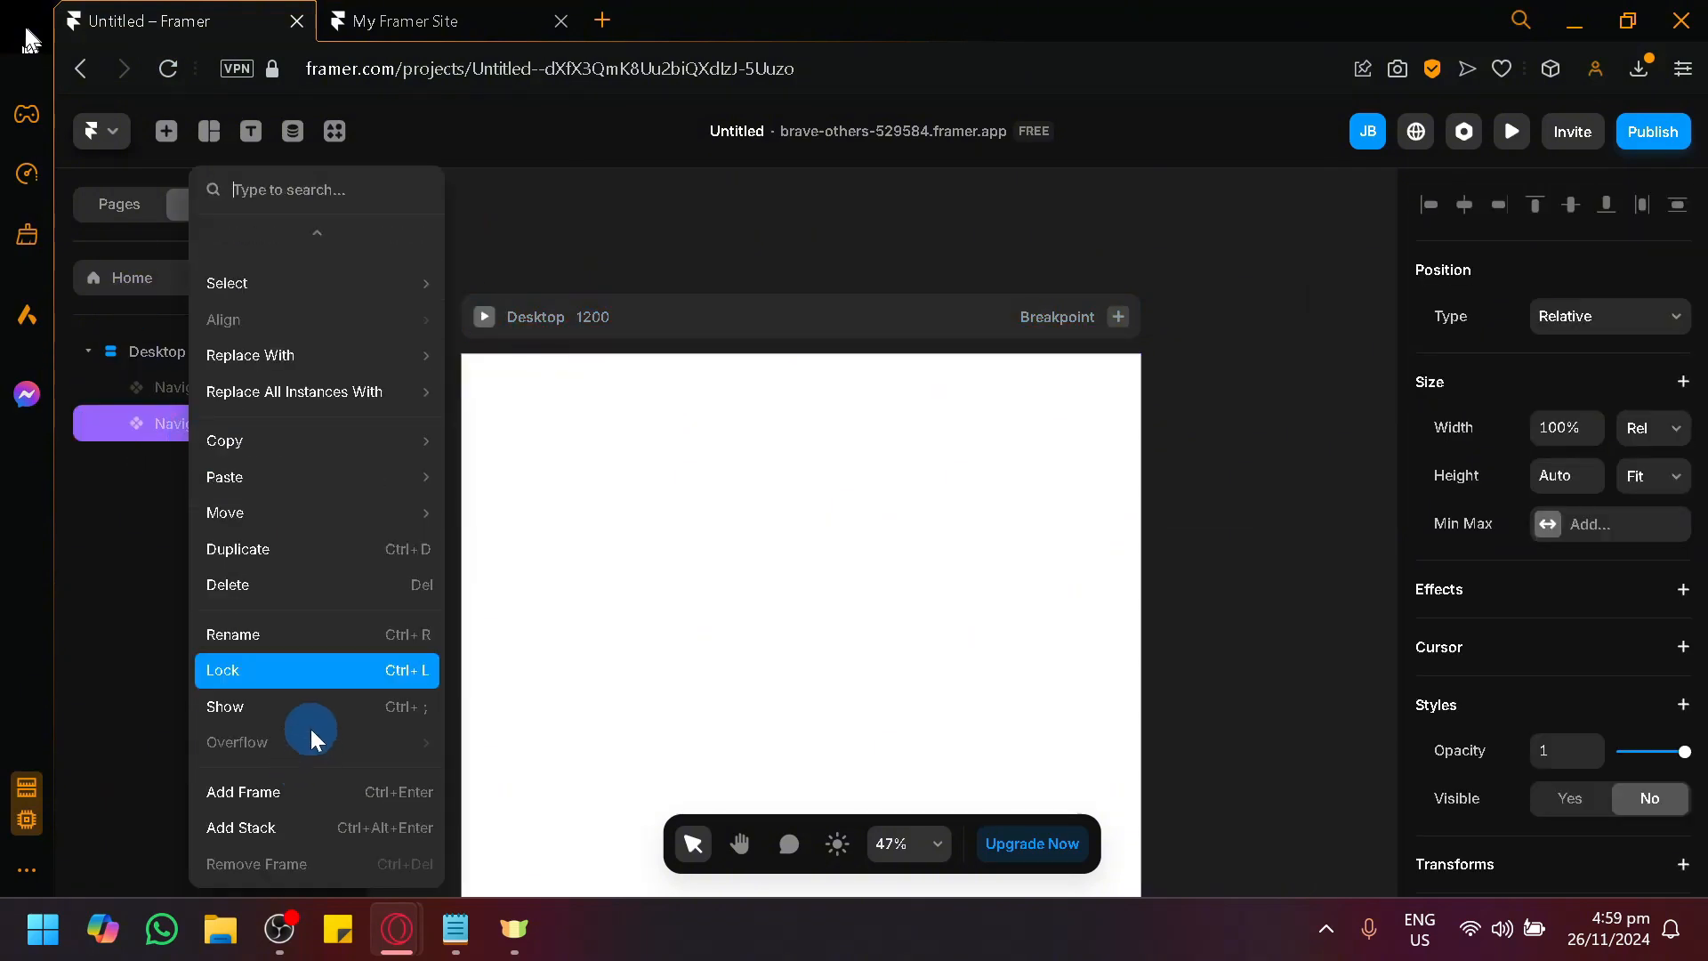
click(308, 702)
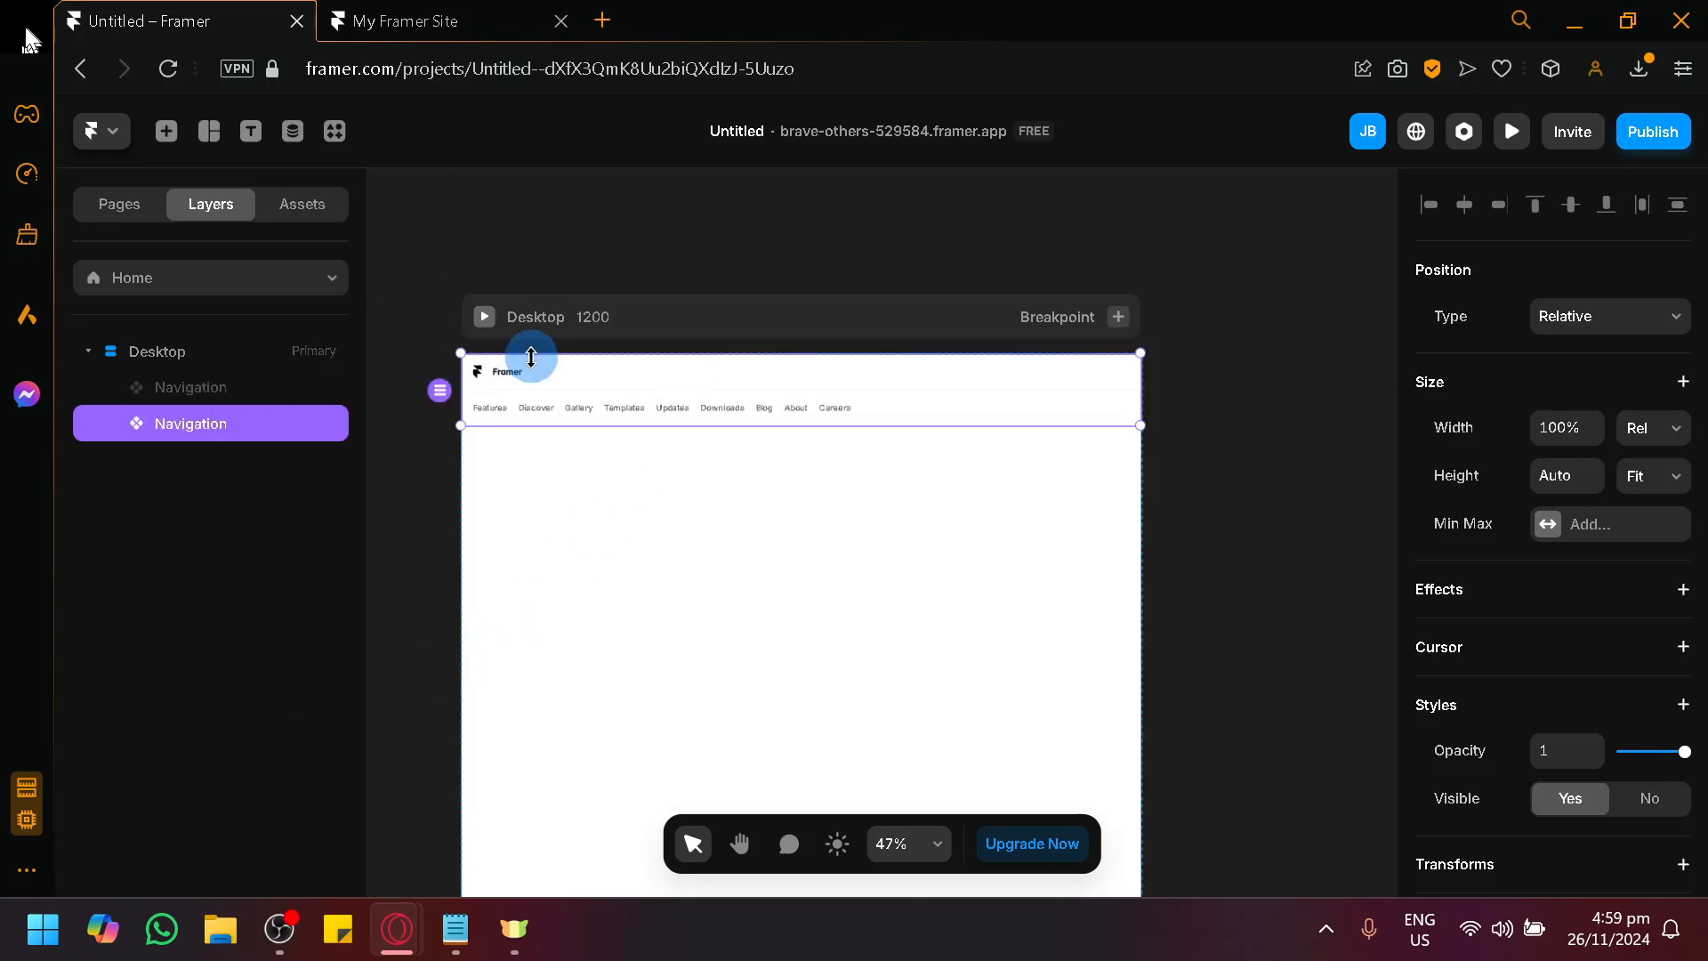
Open the two-row navigation bar's component for editing and review the style settings of its Desktop variant.
click(446, 499)
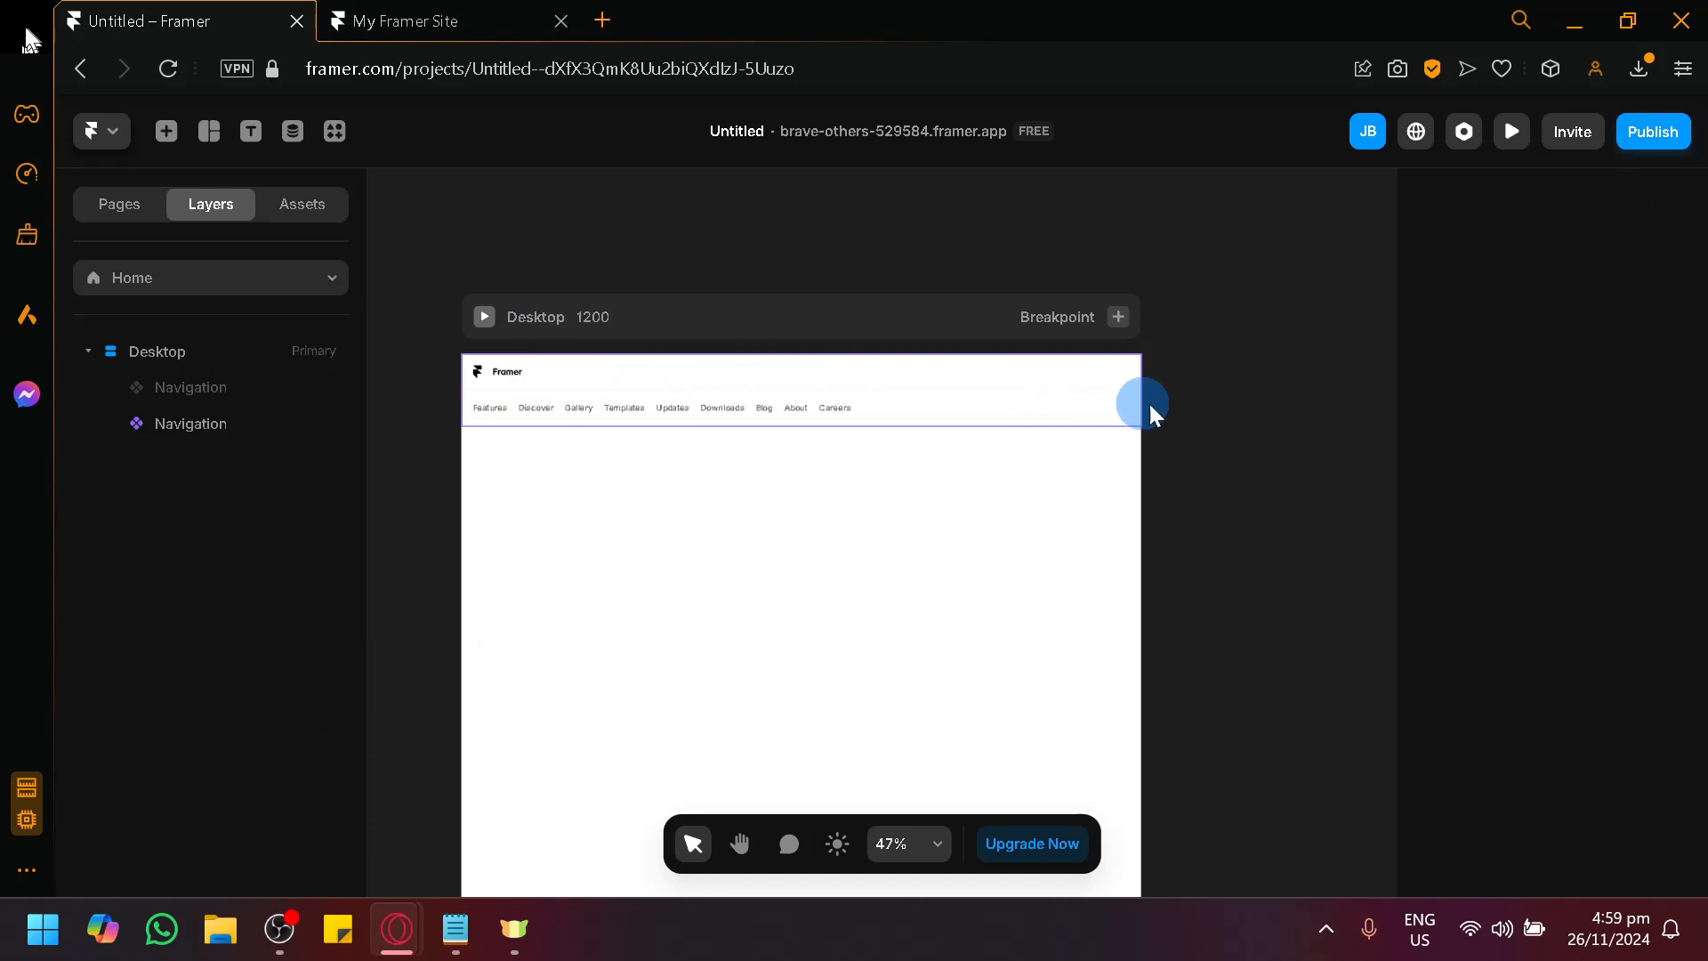
click(712, 420)
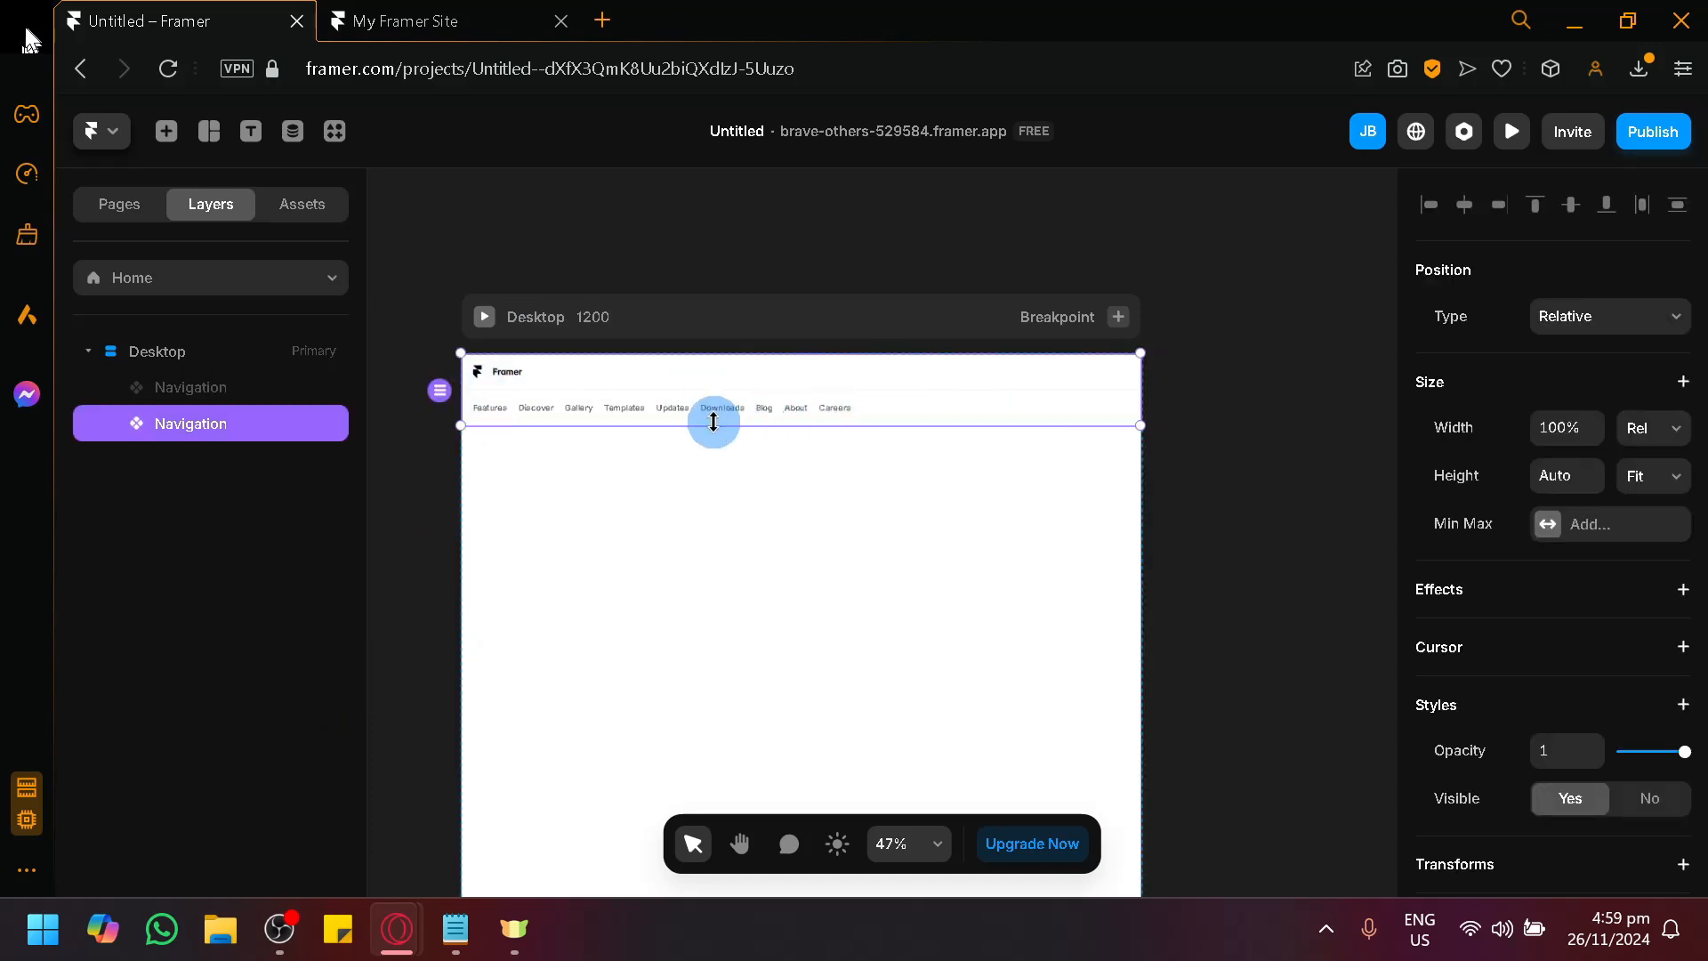
double_click(545, 395)
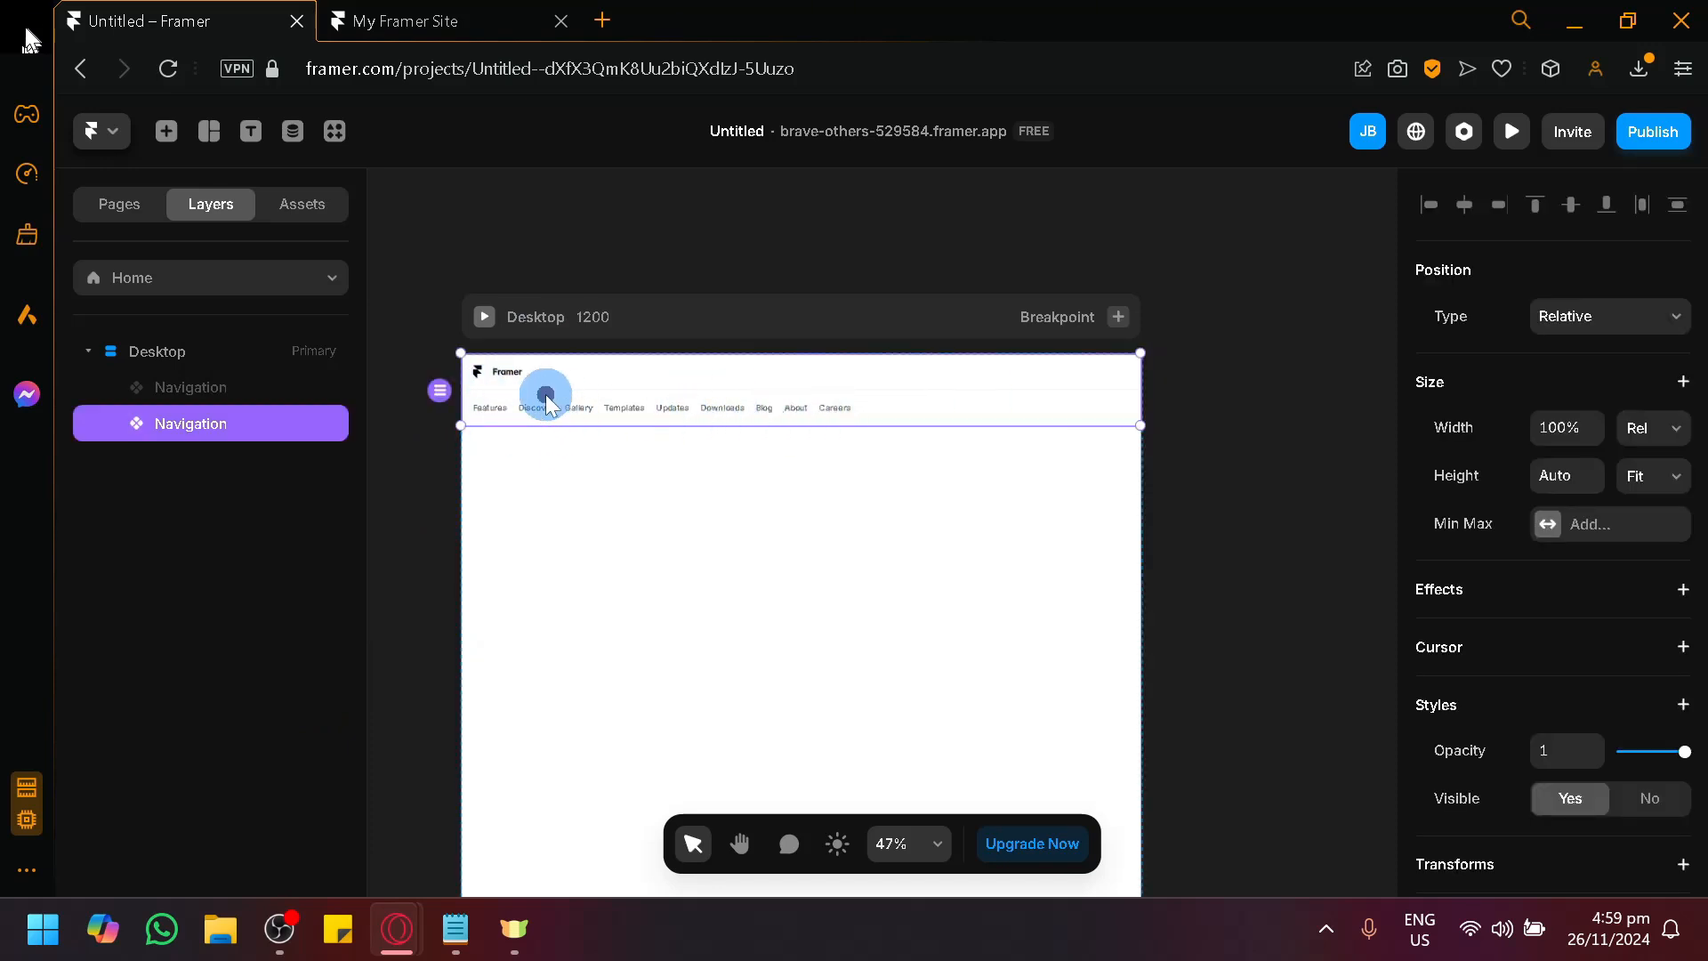
double_click(543, 408)
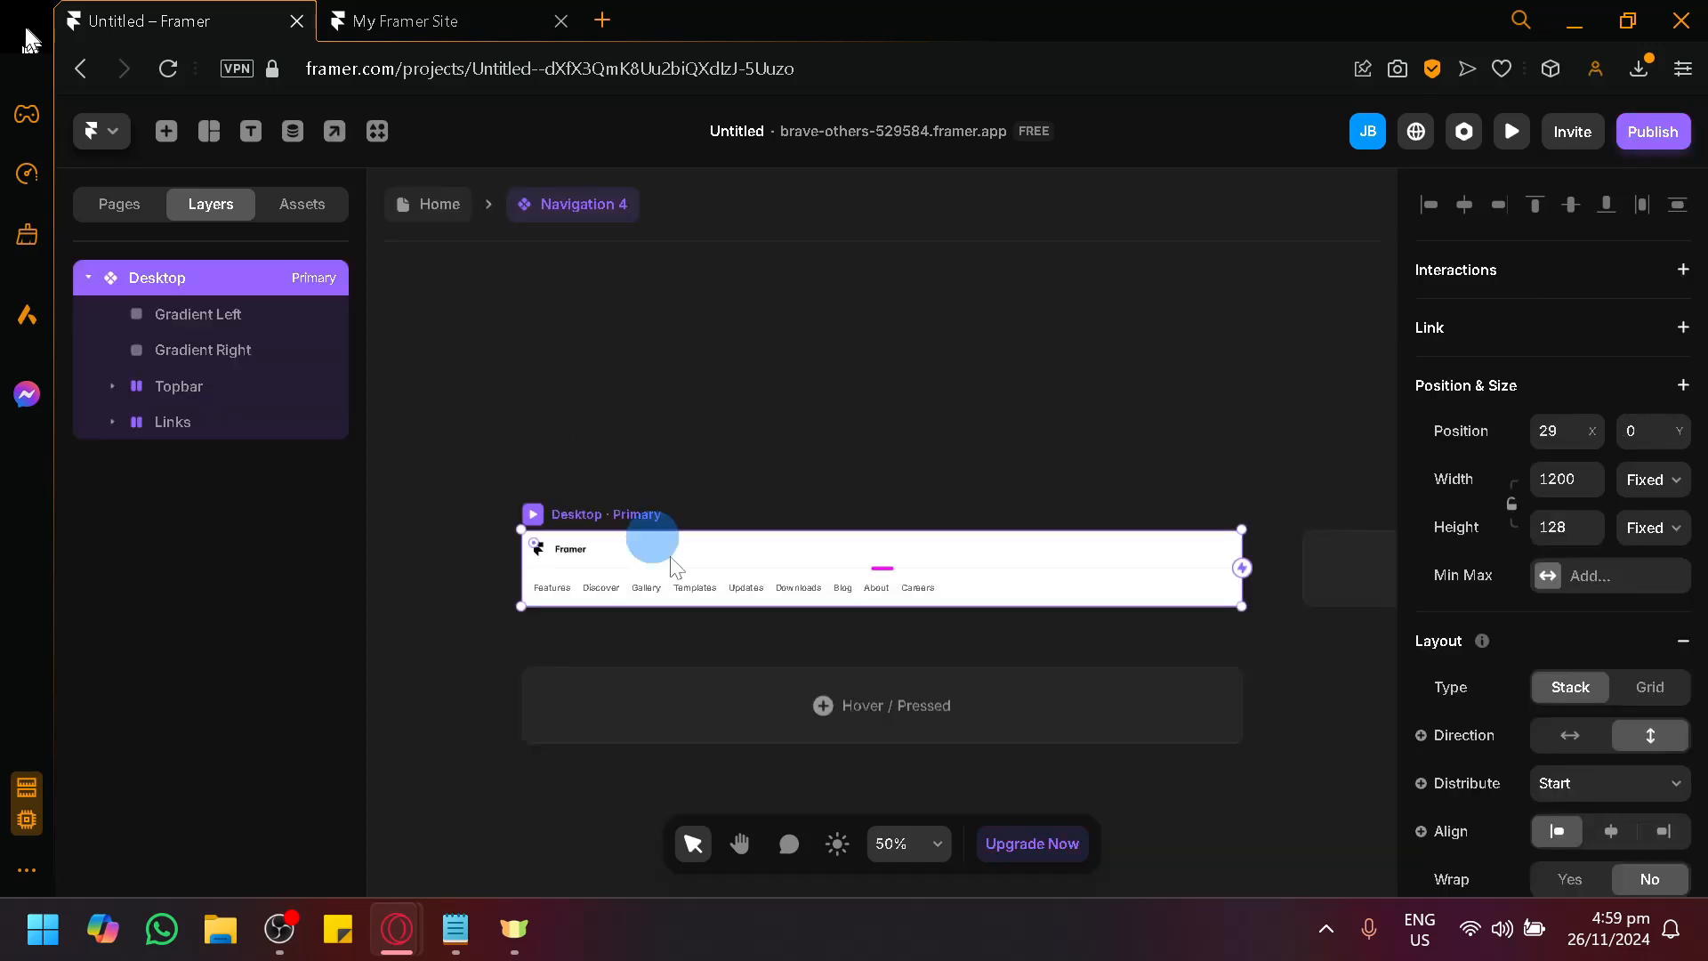
scroll(830, 685, up, 3)
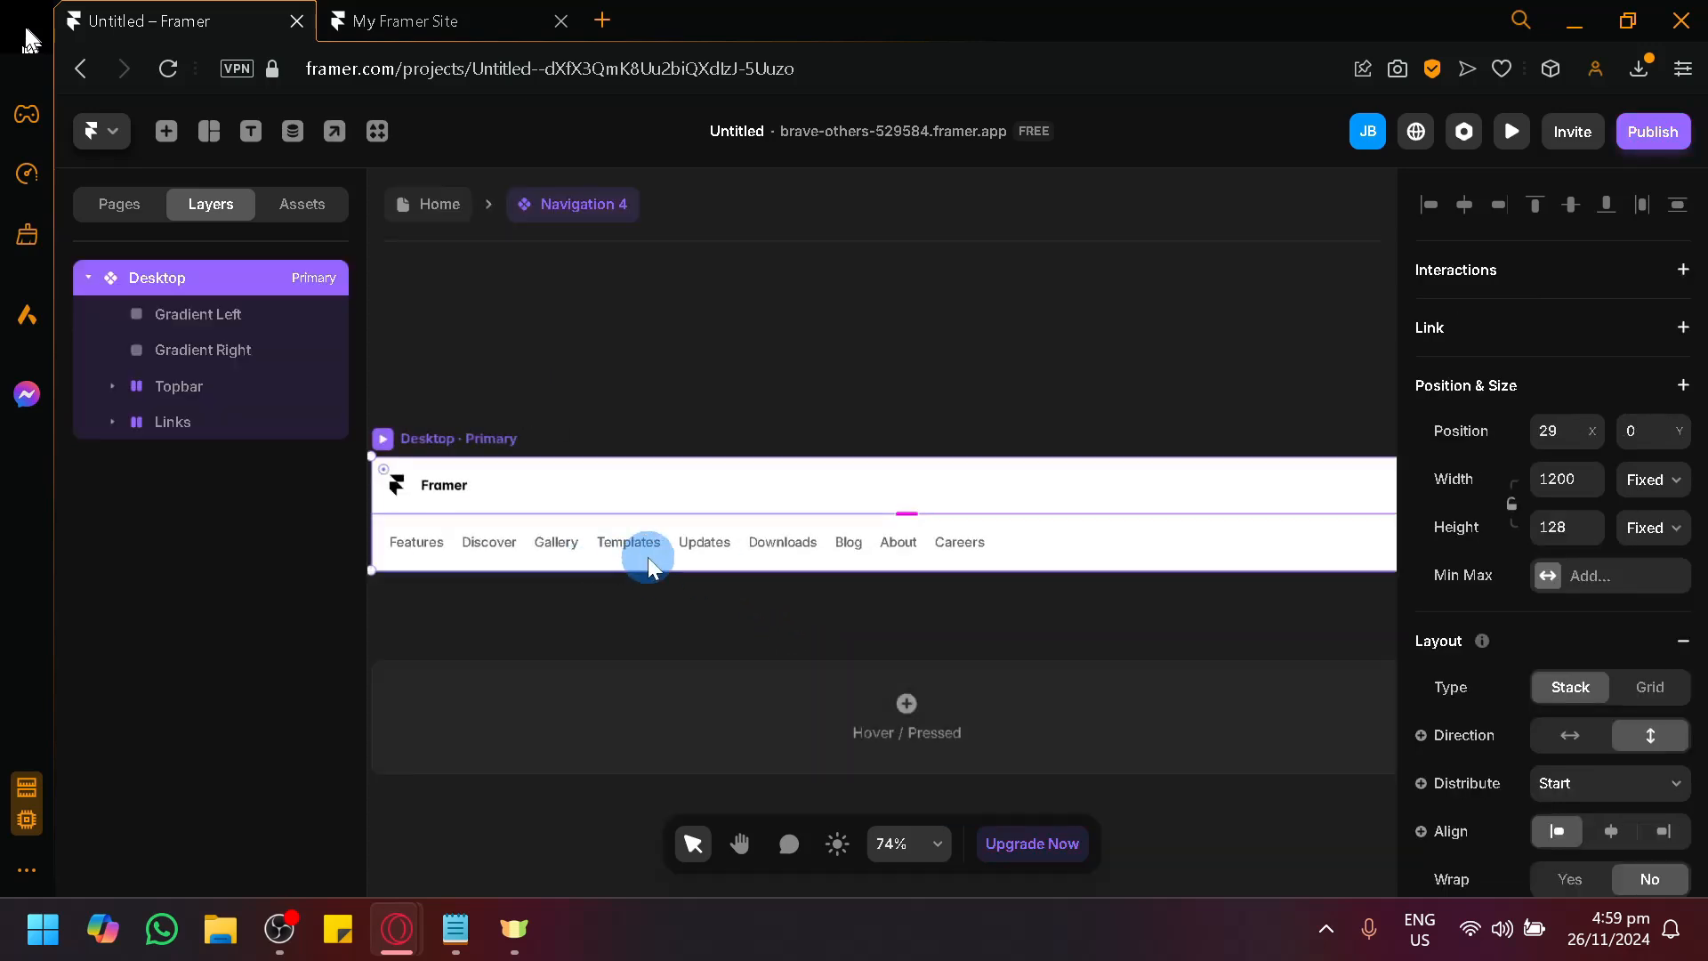
scroll(1583, 587, down, 6)
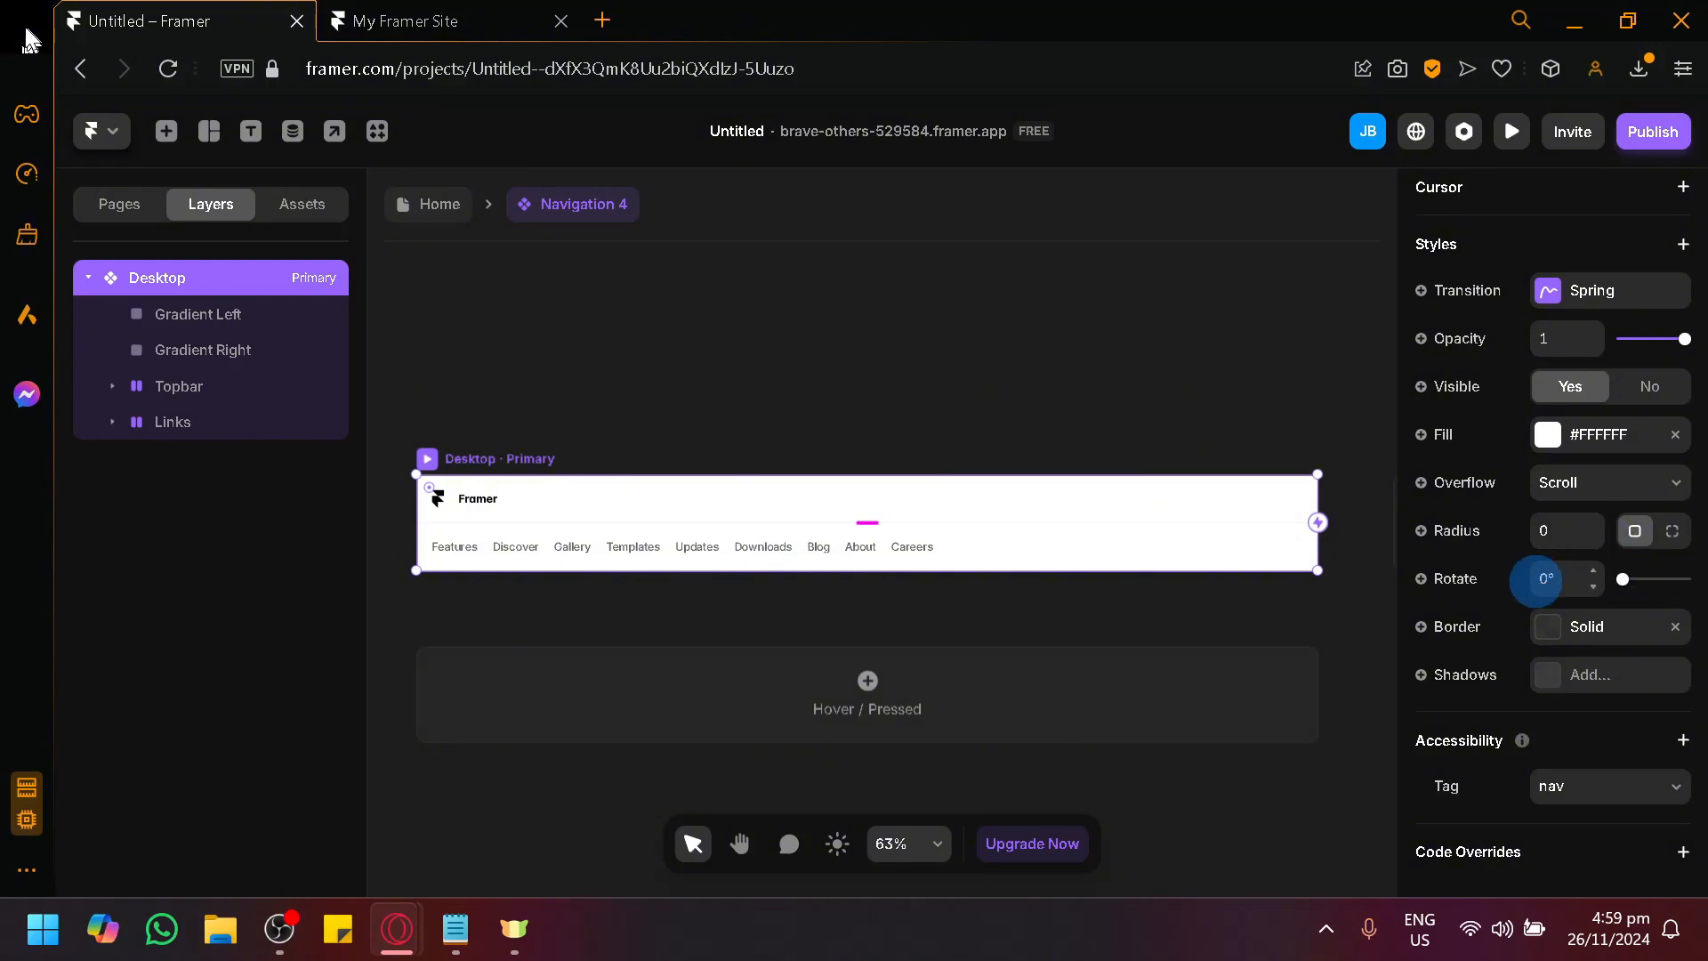
scroll(1094, 601, up, 1)
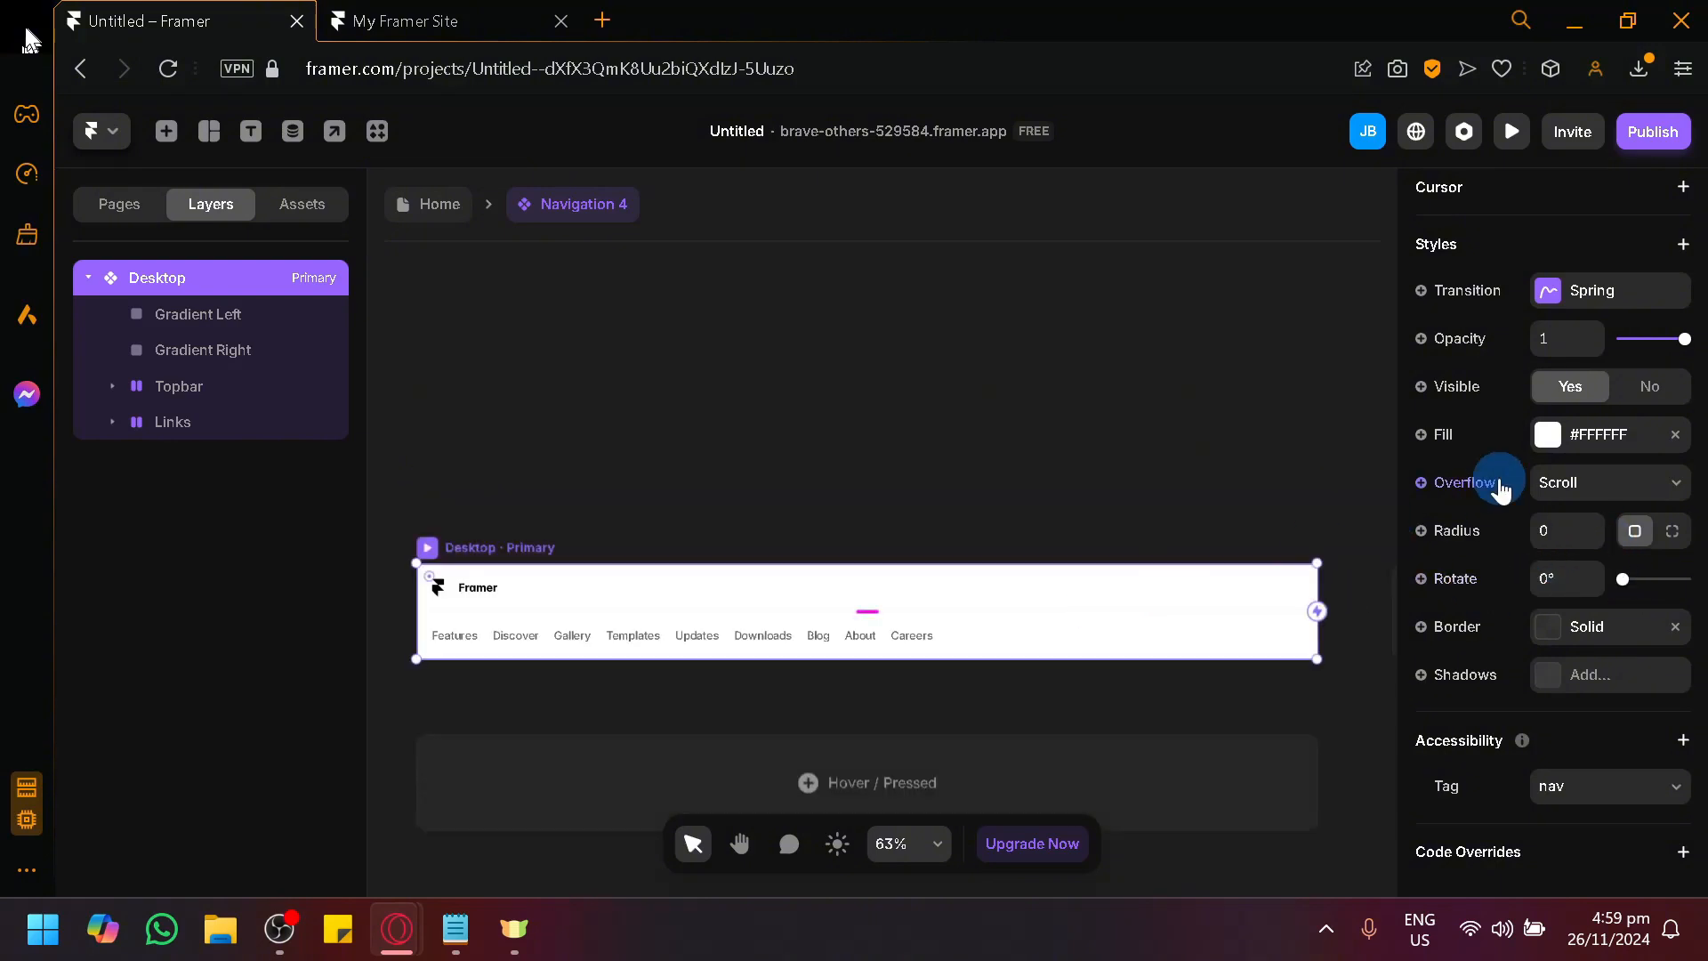
Try a dark red fill on the Desktop variant of the two-row bar and return the fill to #FFFFFF.
click(1554, 454)
click(1272, 542)
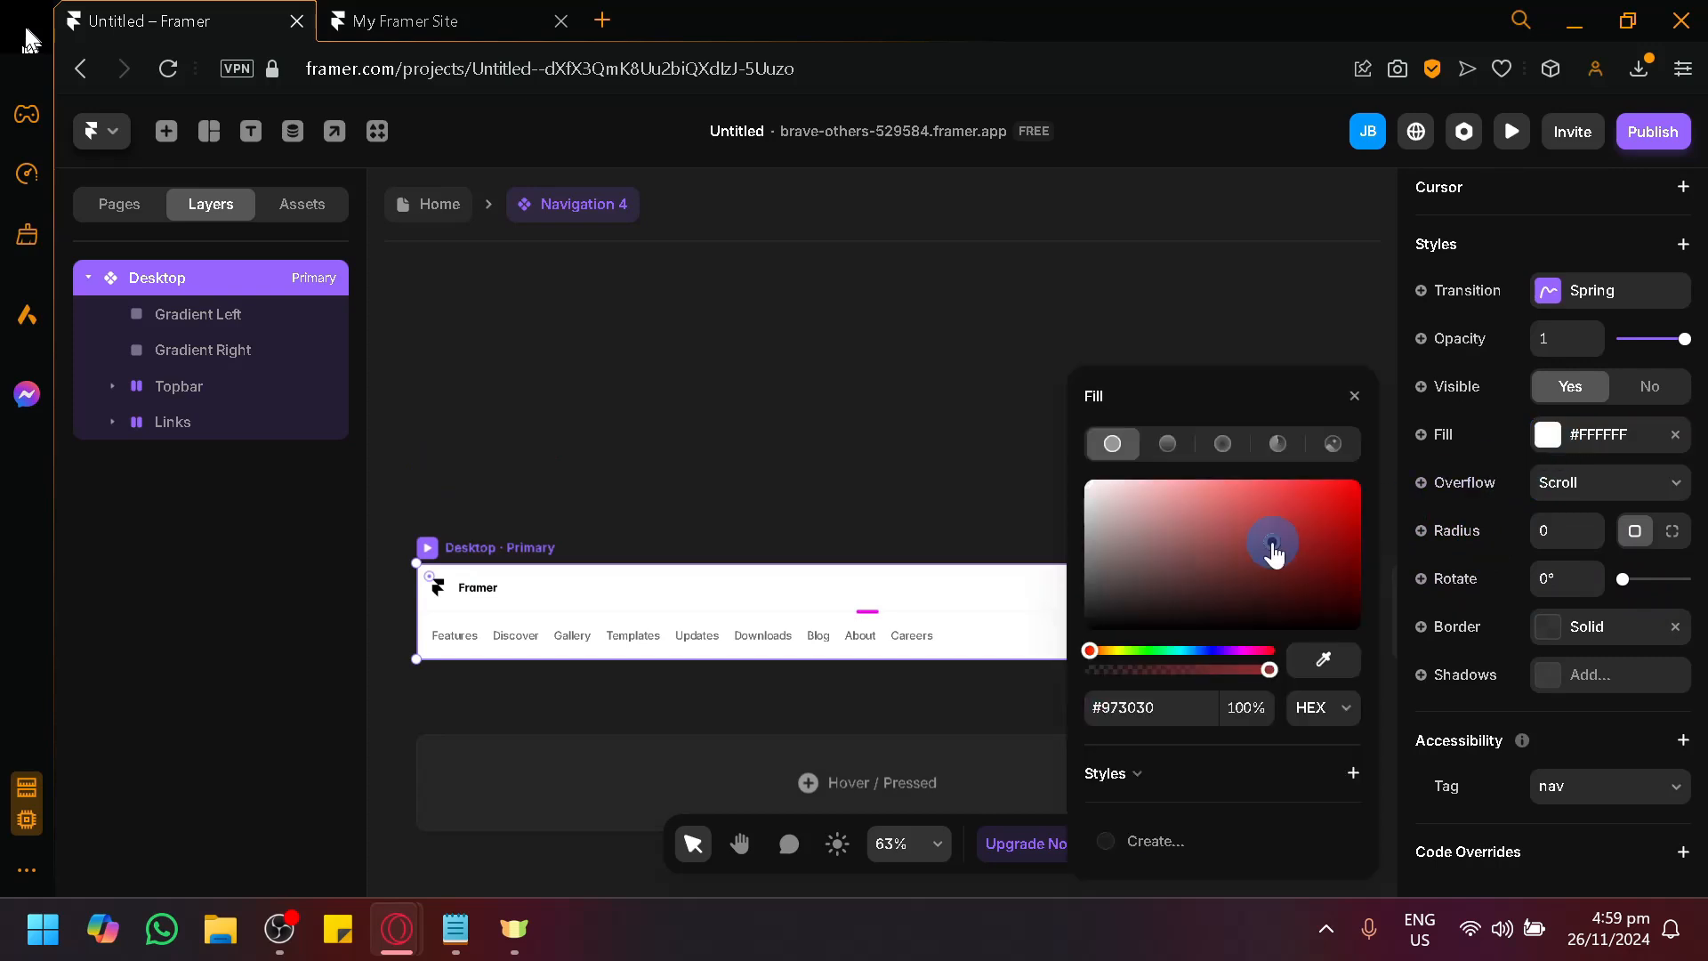
drag(1274, 512, 1001, 424)
drag(993, 420, 963, 388)
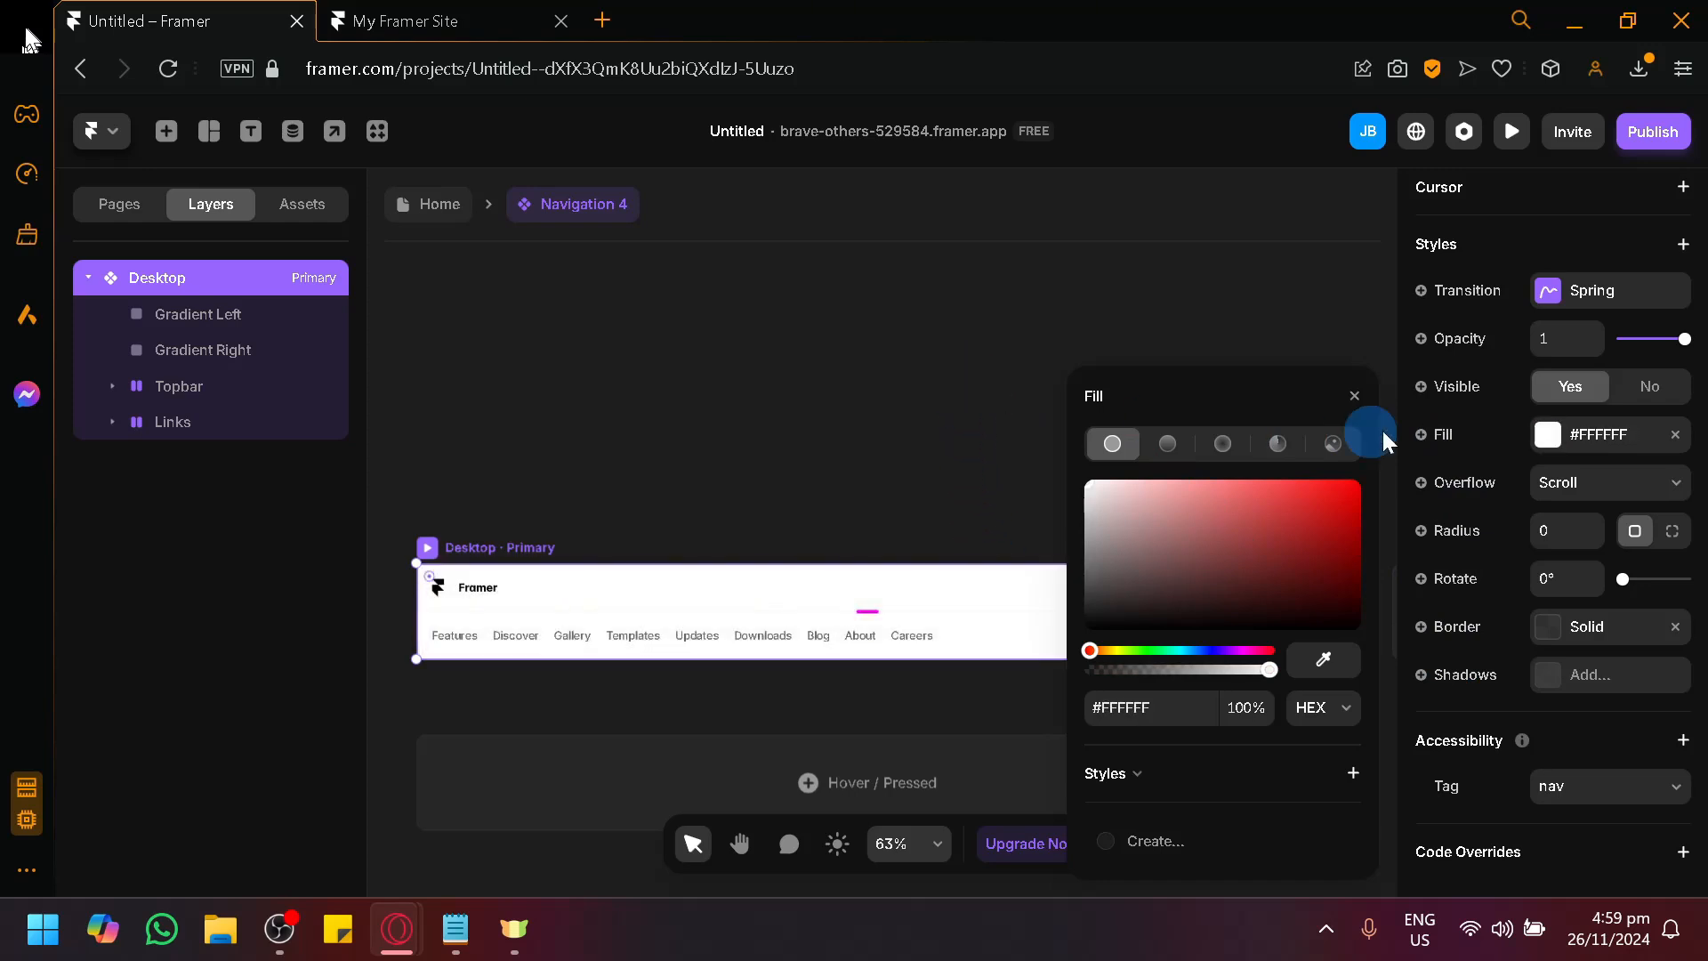
View the Desktop variant's Overflow options, keeping Scroll, and try out its opacity setting, ending at 1.
click(1666, 488)
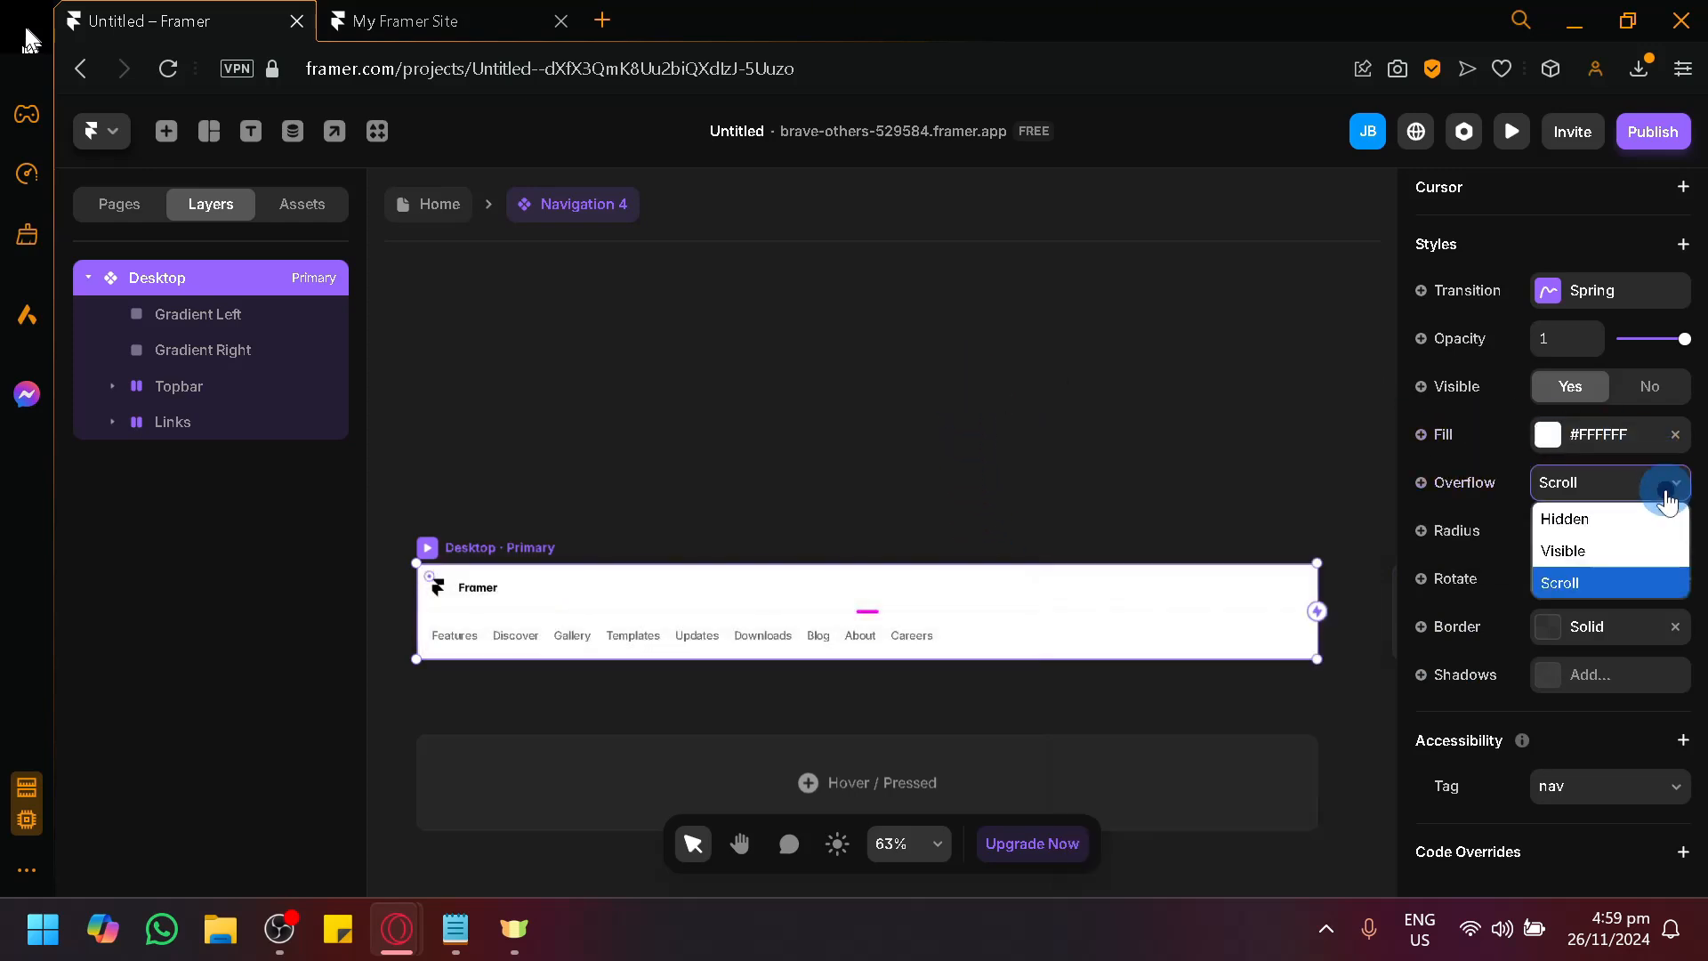
click(1666, 489)
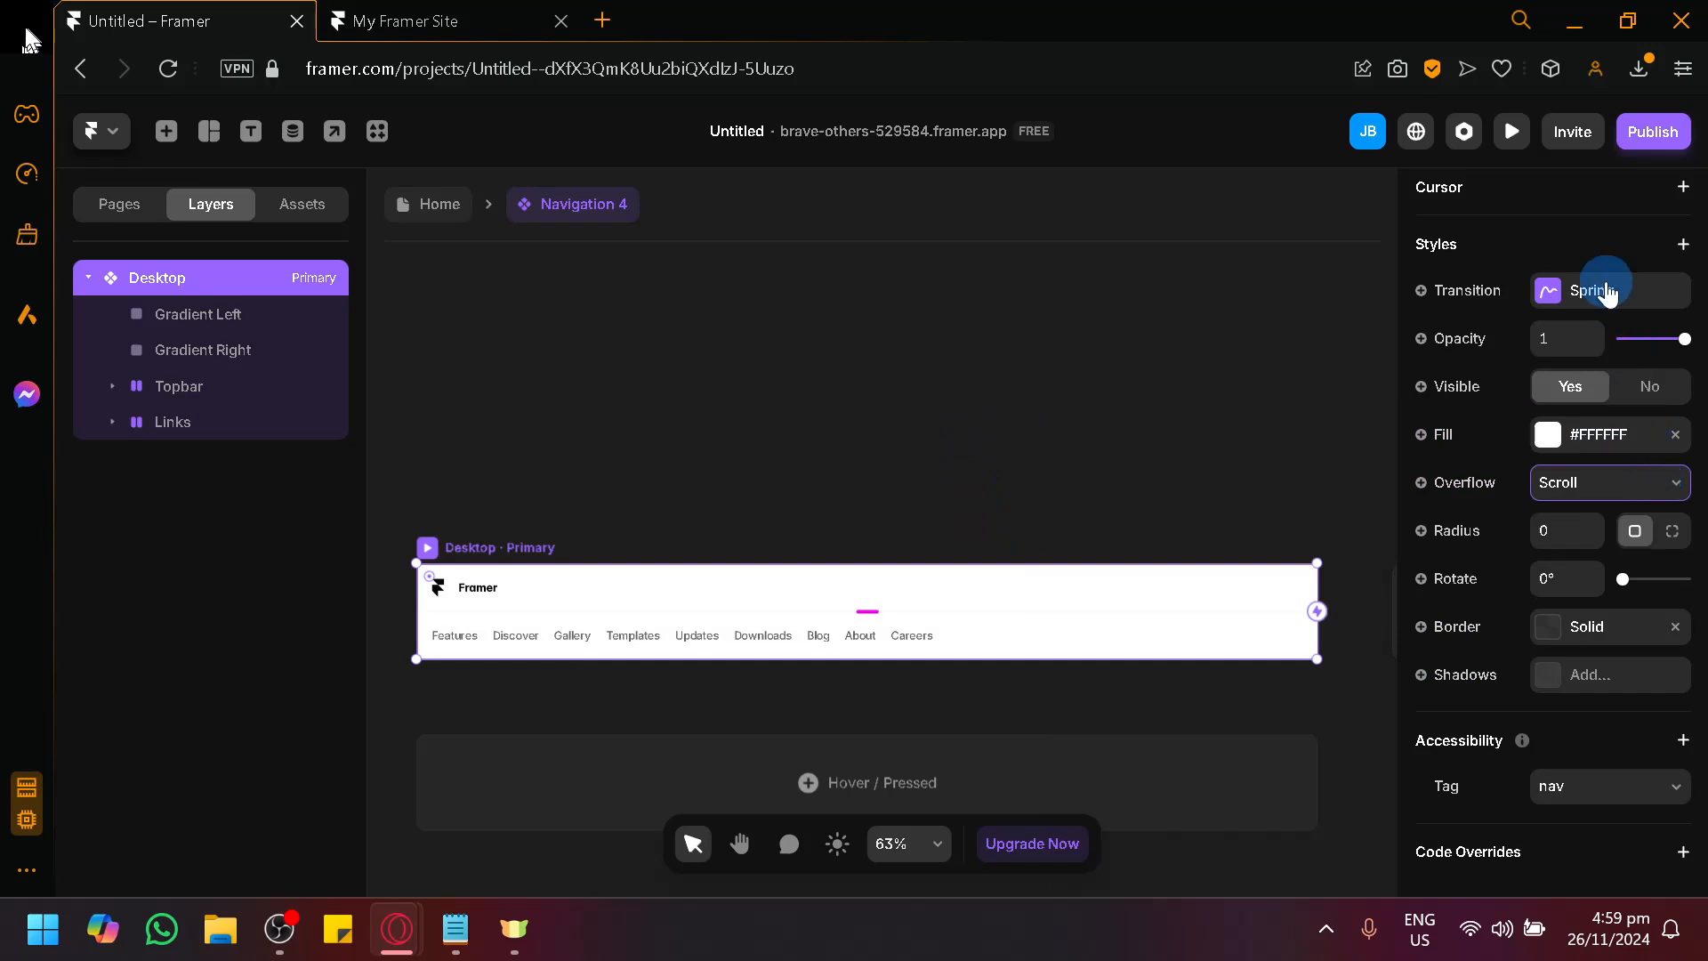
drag(1657, 341, 1700, 340)
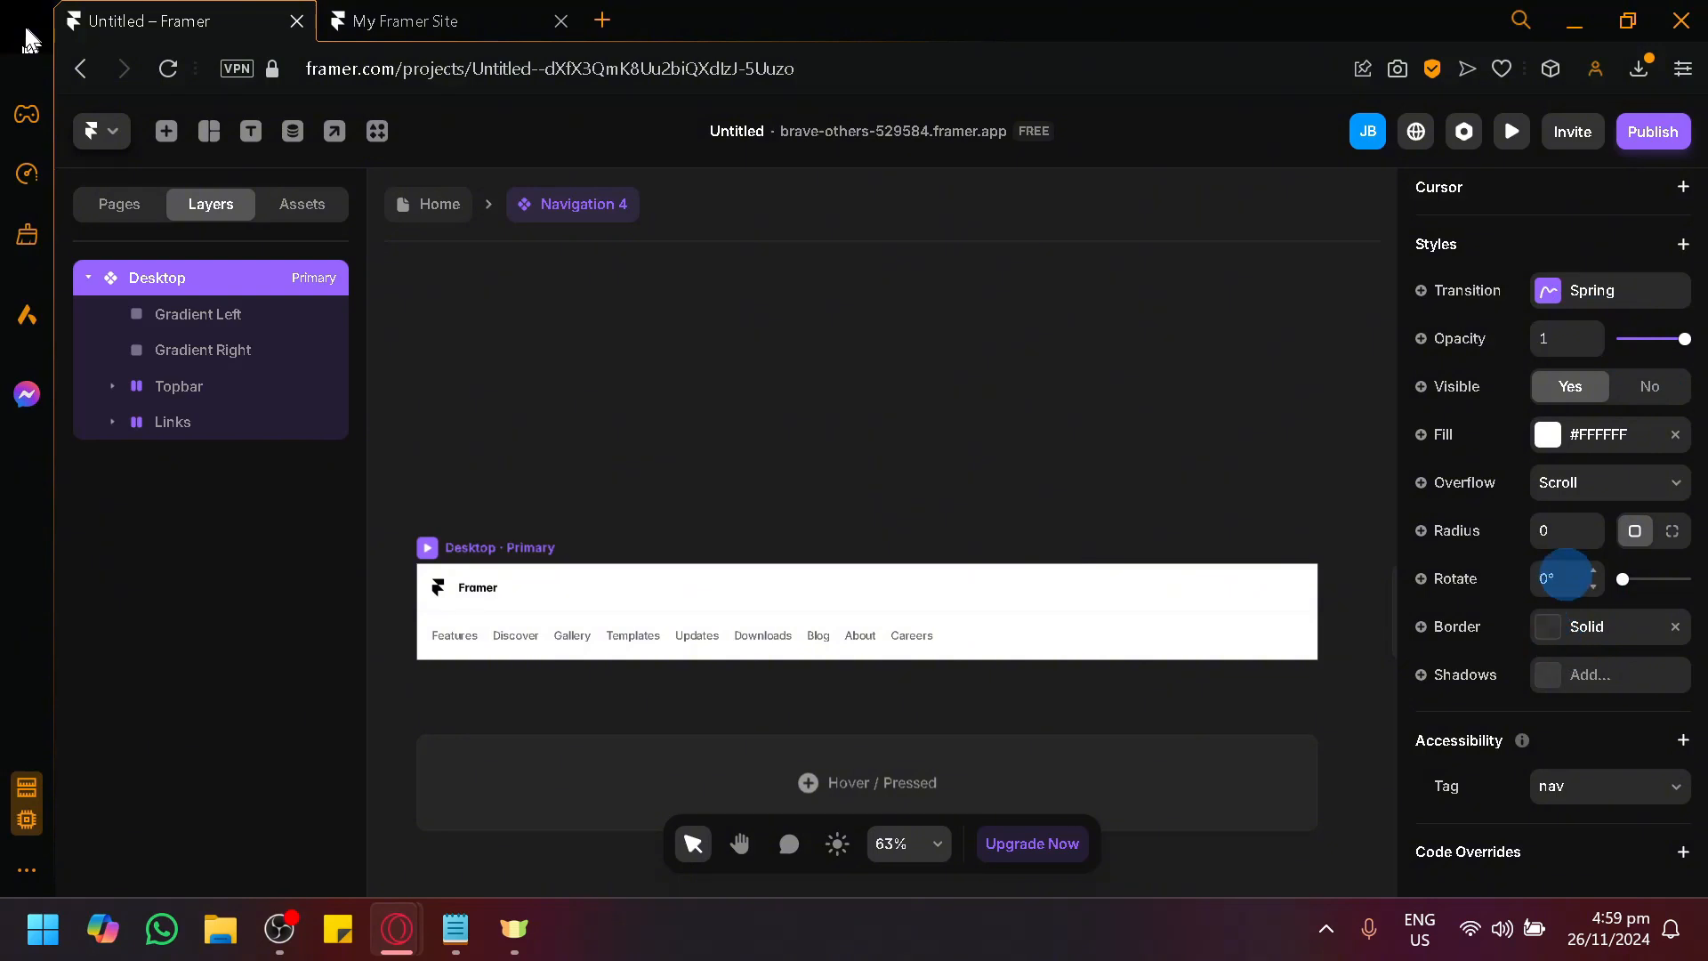
Set the Desktop variant's corner radius to 13 and review its size and layout settings.
click(1591, 525)
click(1591, 526)
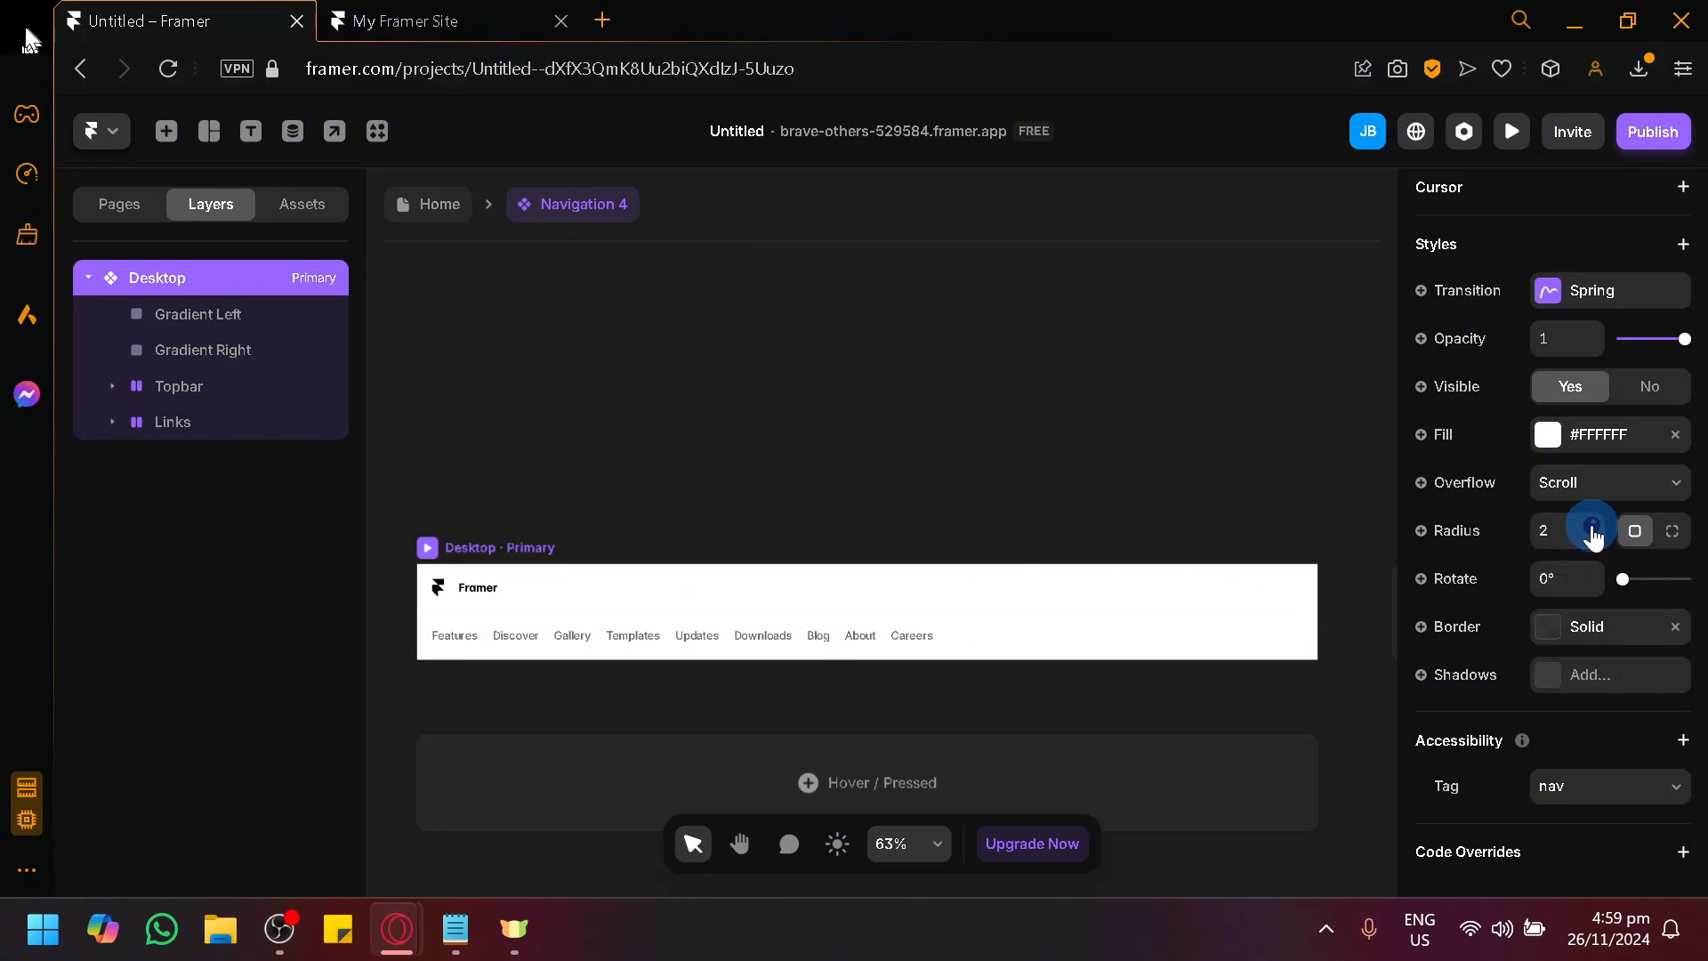
click(1591, 525)
click(1591, 525)
click(1591, 525)
click(1591, 526)
click(1591, 525)
click(1591, 526)
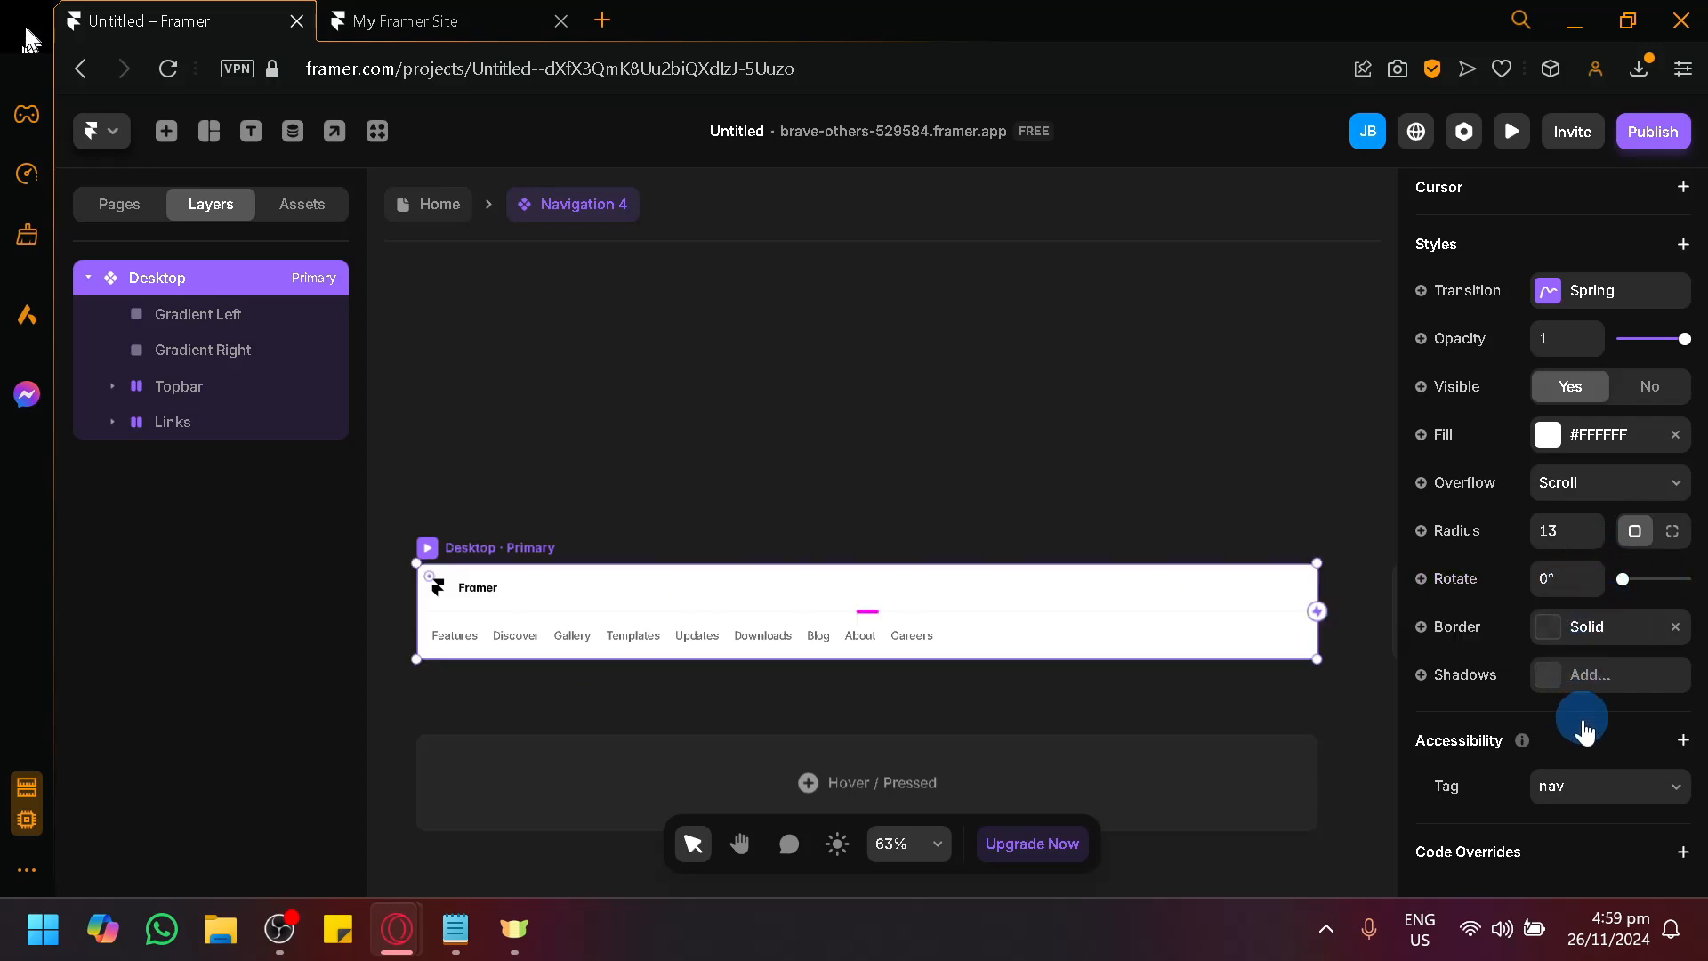
scroll(1592, 765, up, 10)
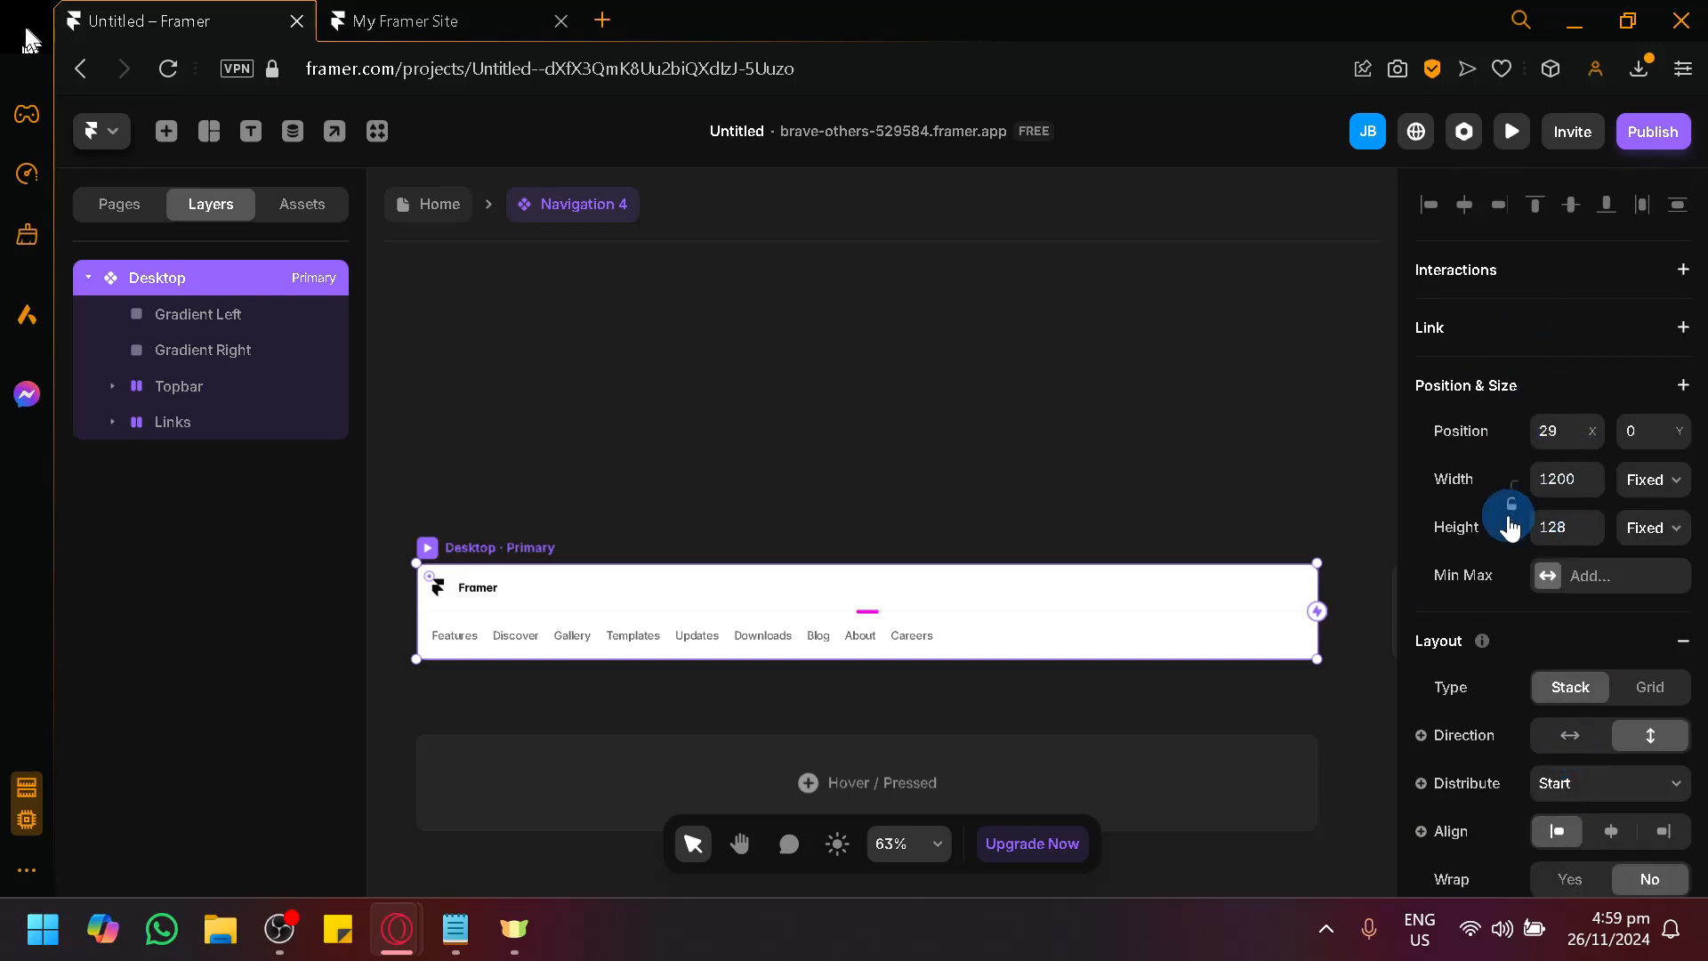
scroll(1565, 524, down, 5)
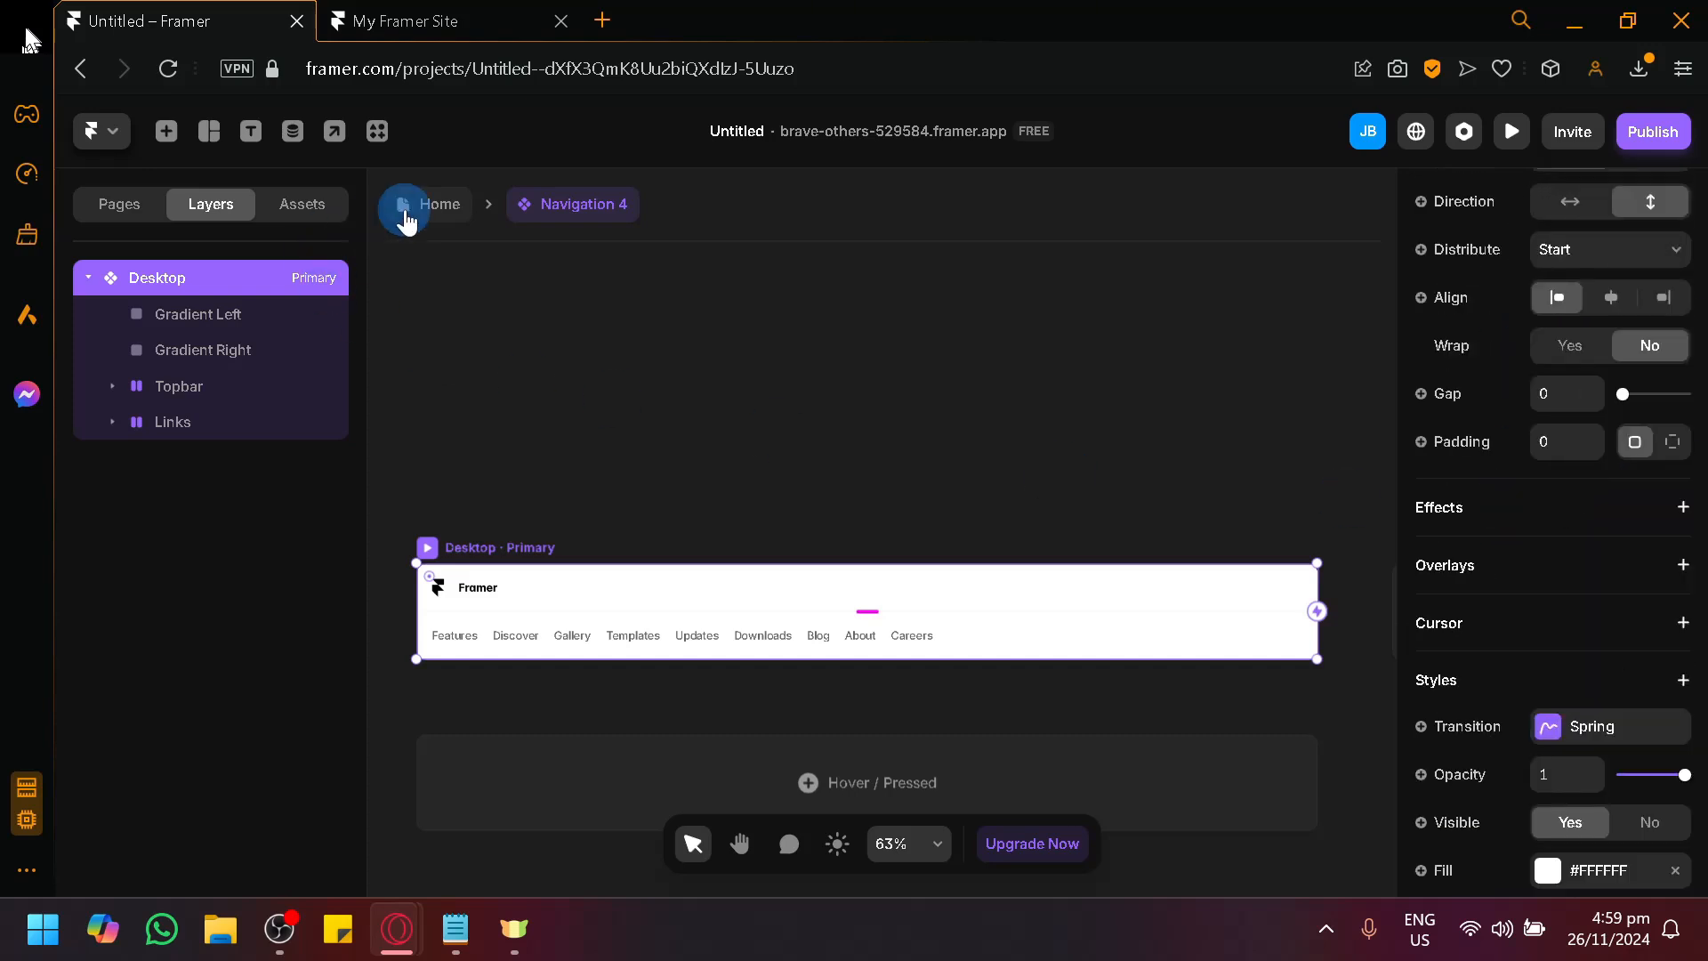
Review the Navigation 4 bar's position, size and style settings on the Home page and briefly revisit its component.
click(407, 204)
scroll(1601, 545, down, 3)
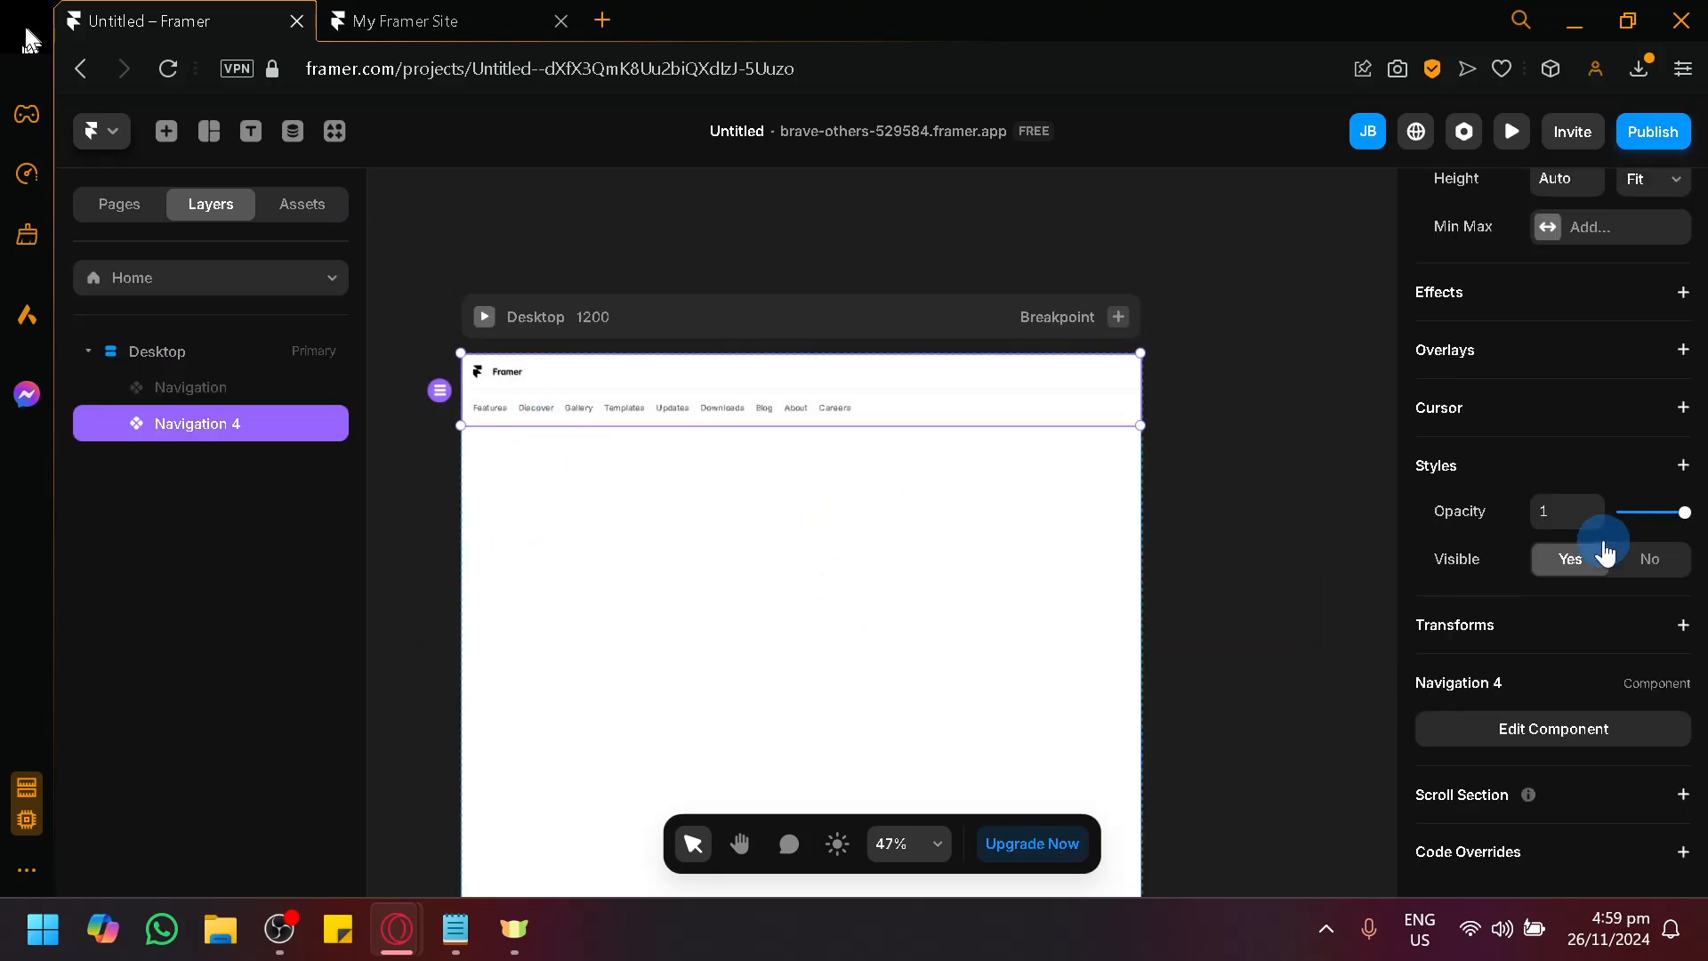
scroll(1592, 534, up, 3)
scroll(1095, 539, up, 1)
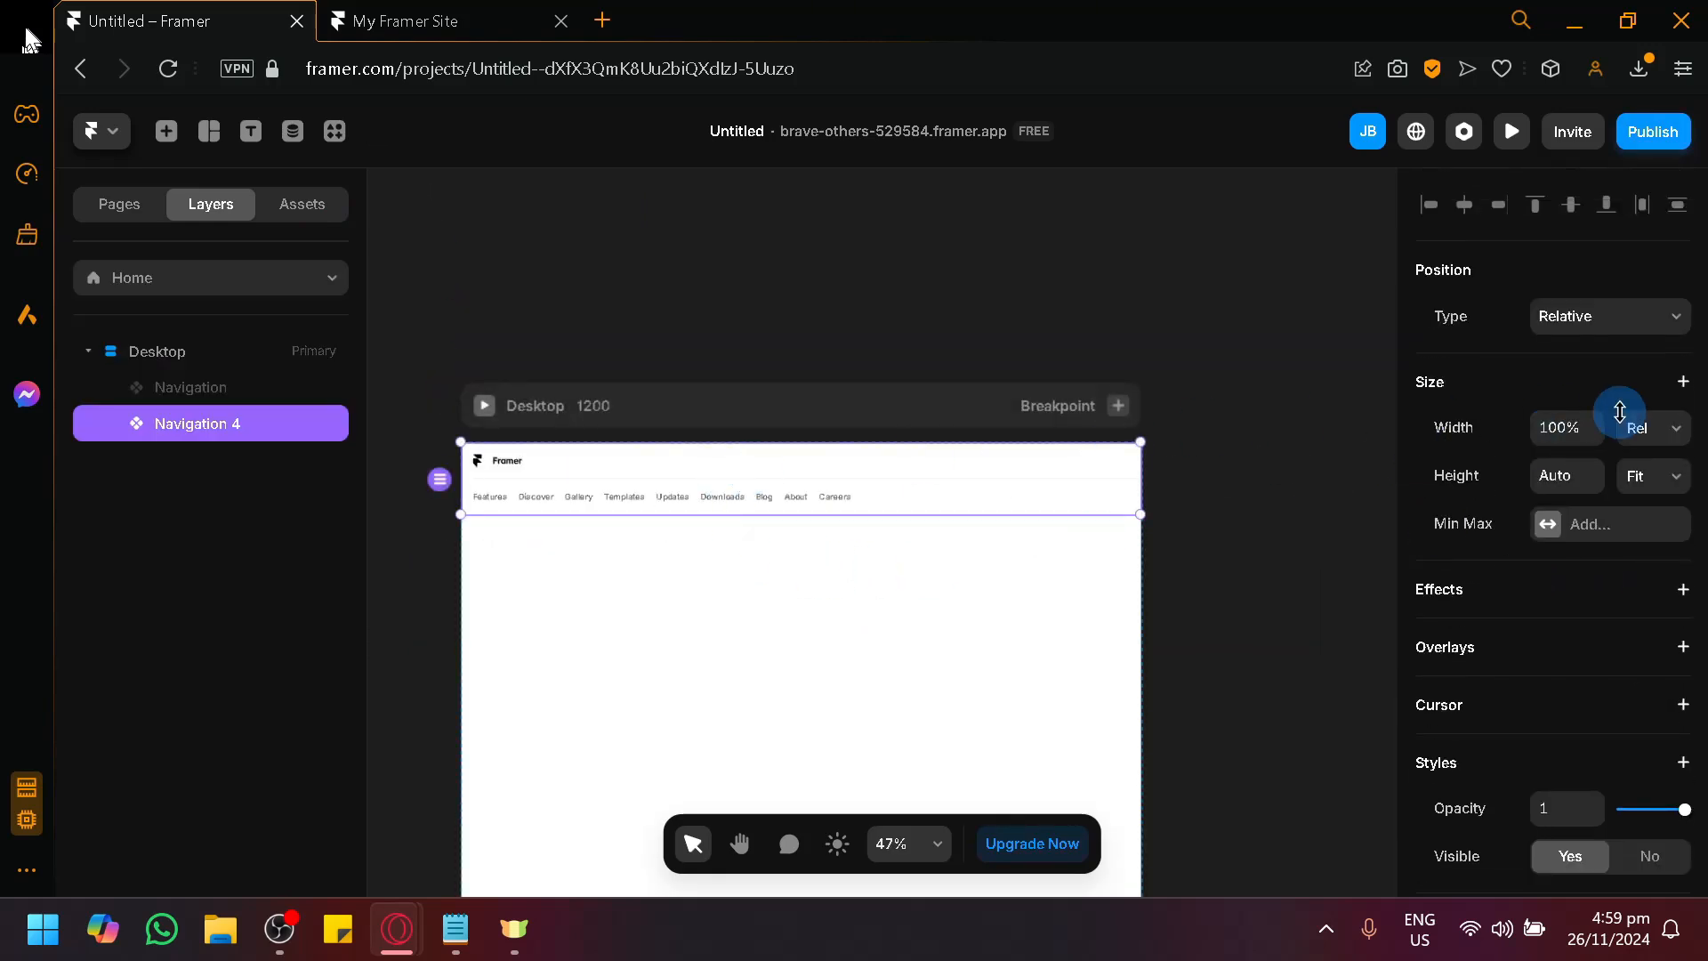
scroll(1614, 392, down, 3)
scroll(1530, 578, up, 3)
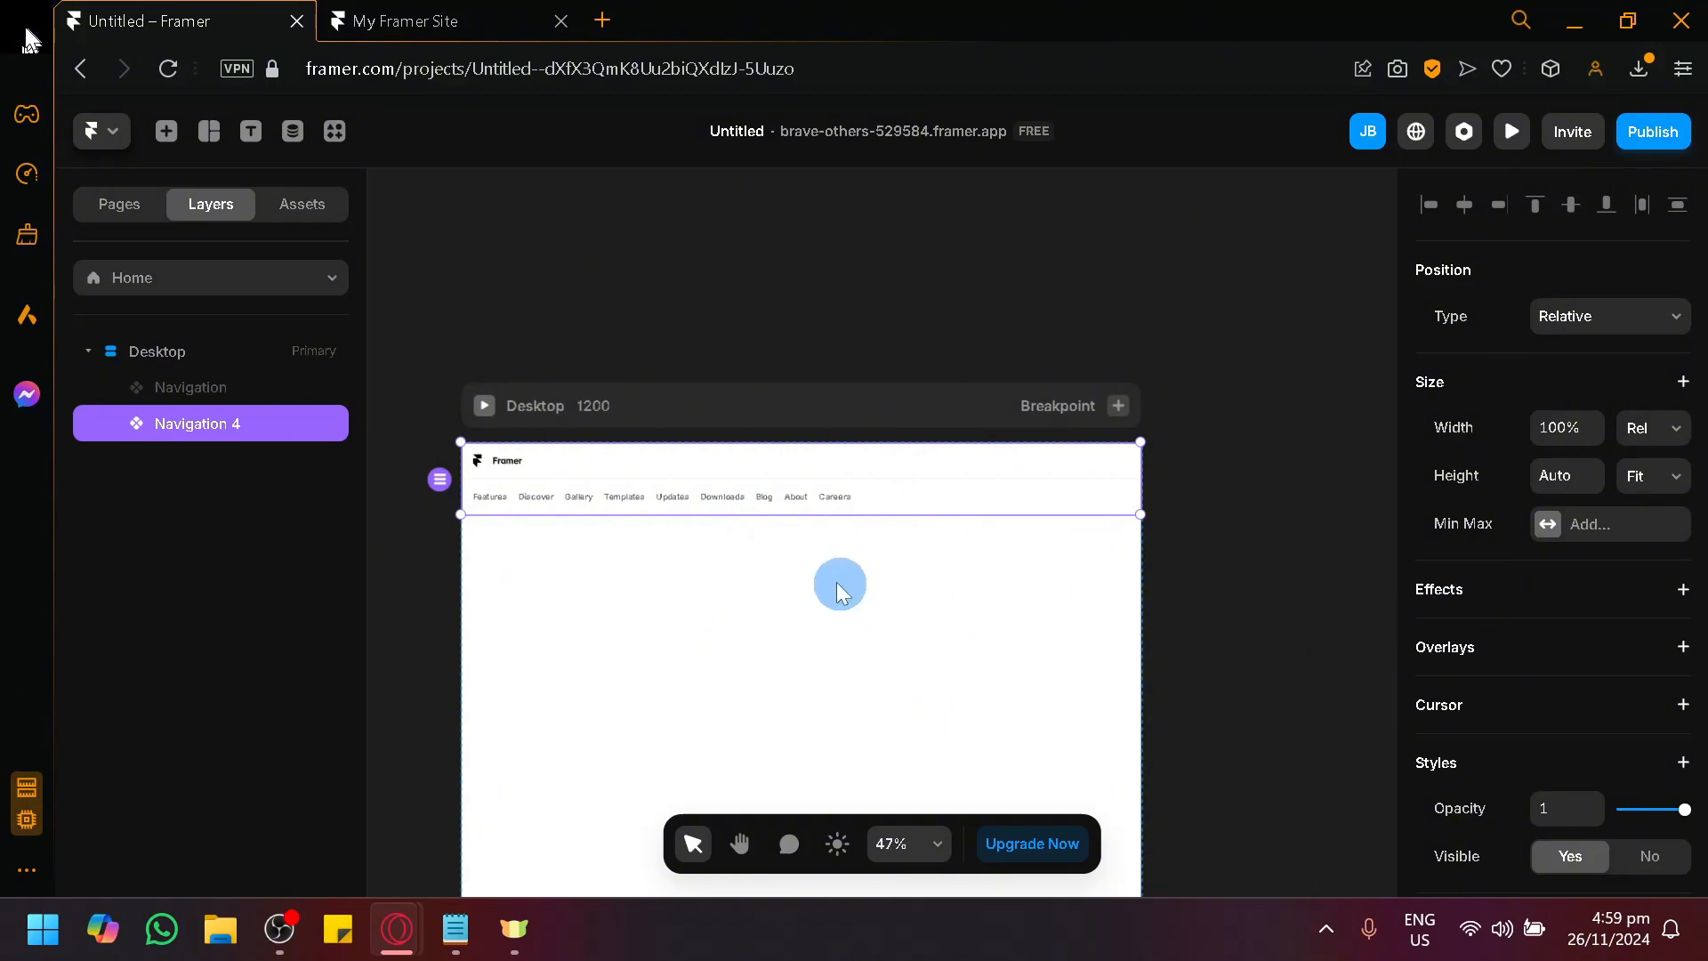
double_click(881, 492)
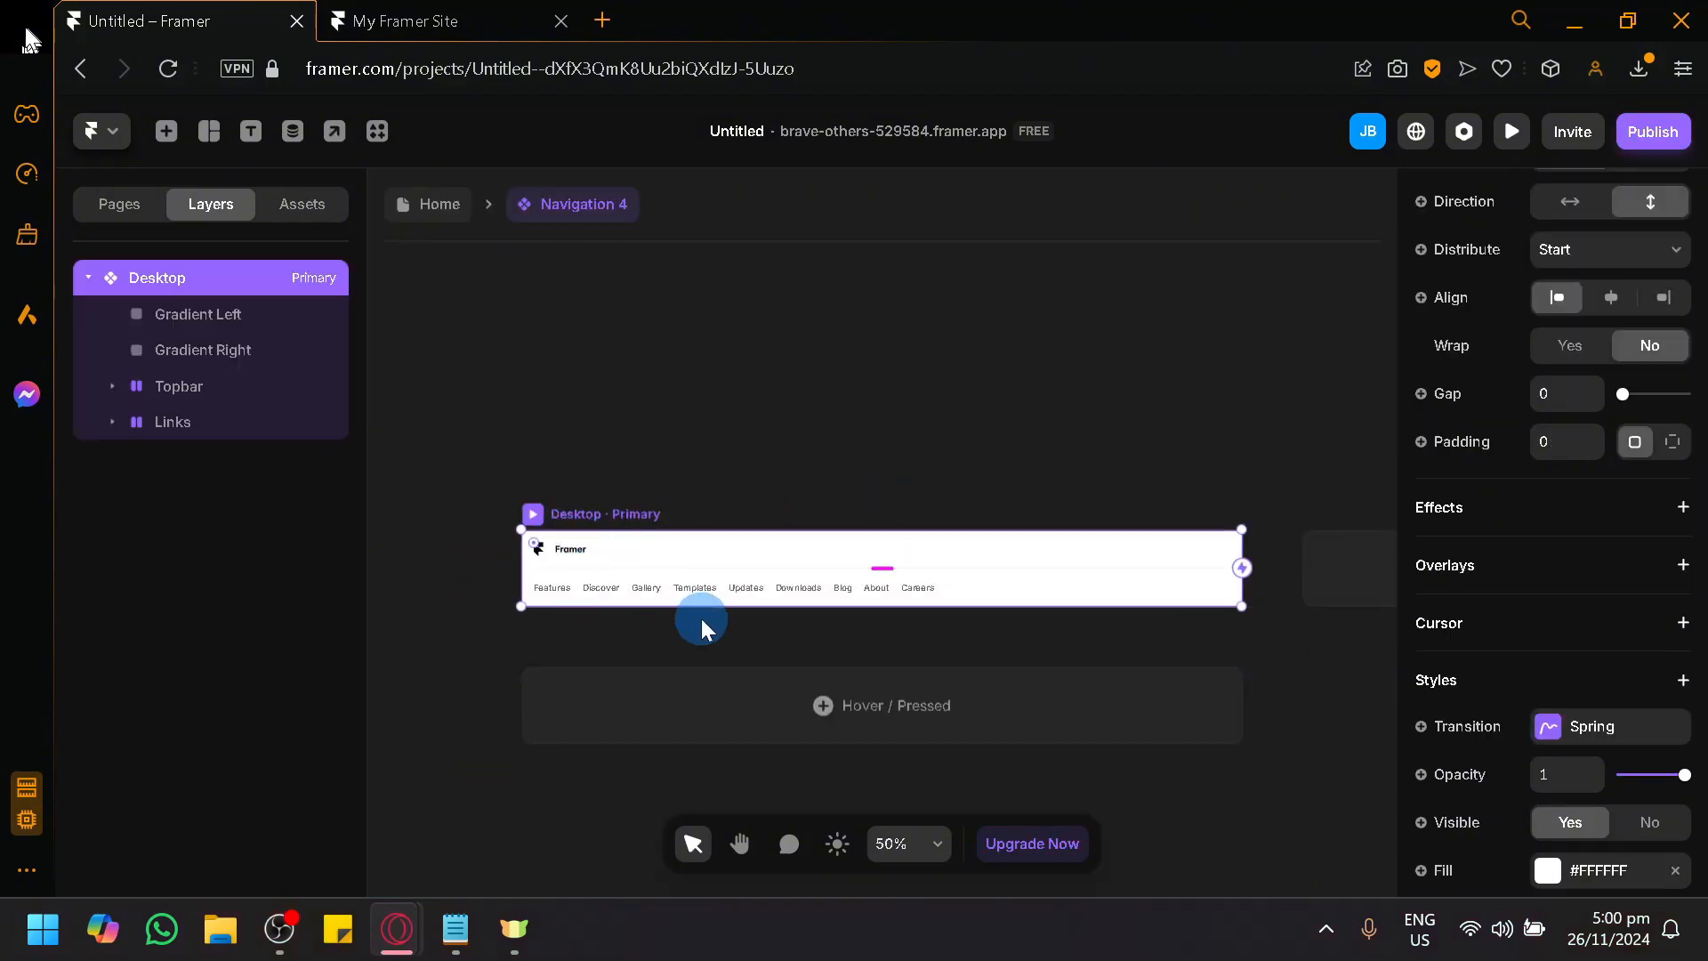
click(436, 214)
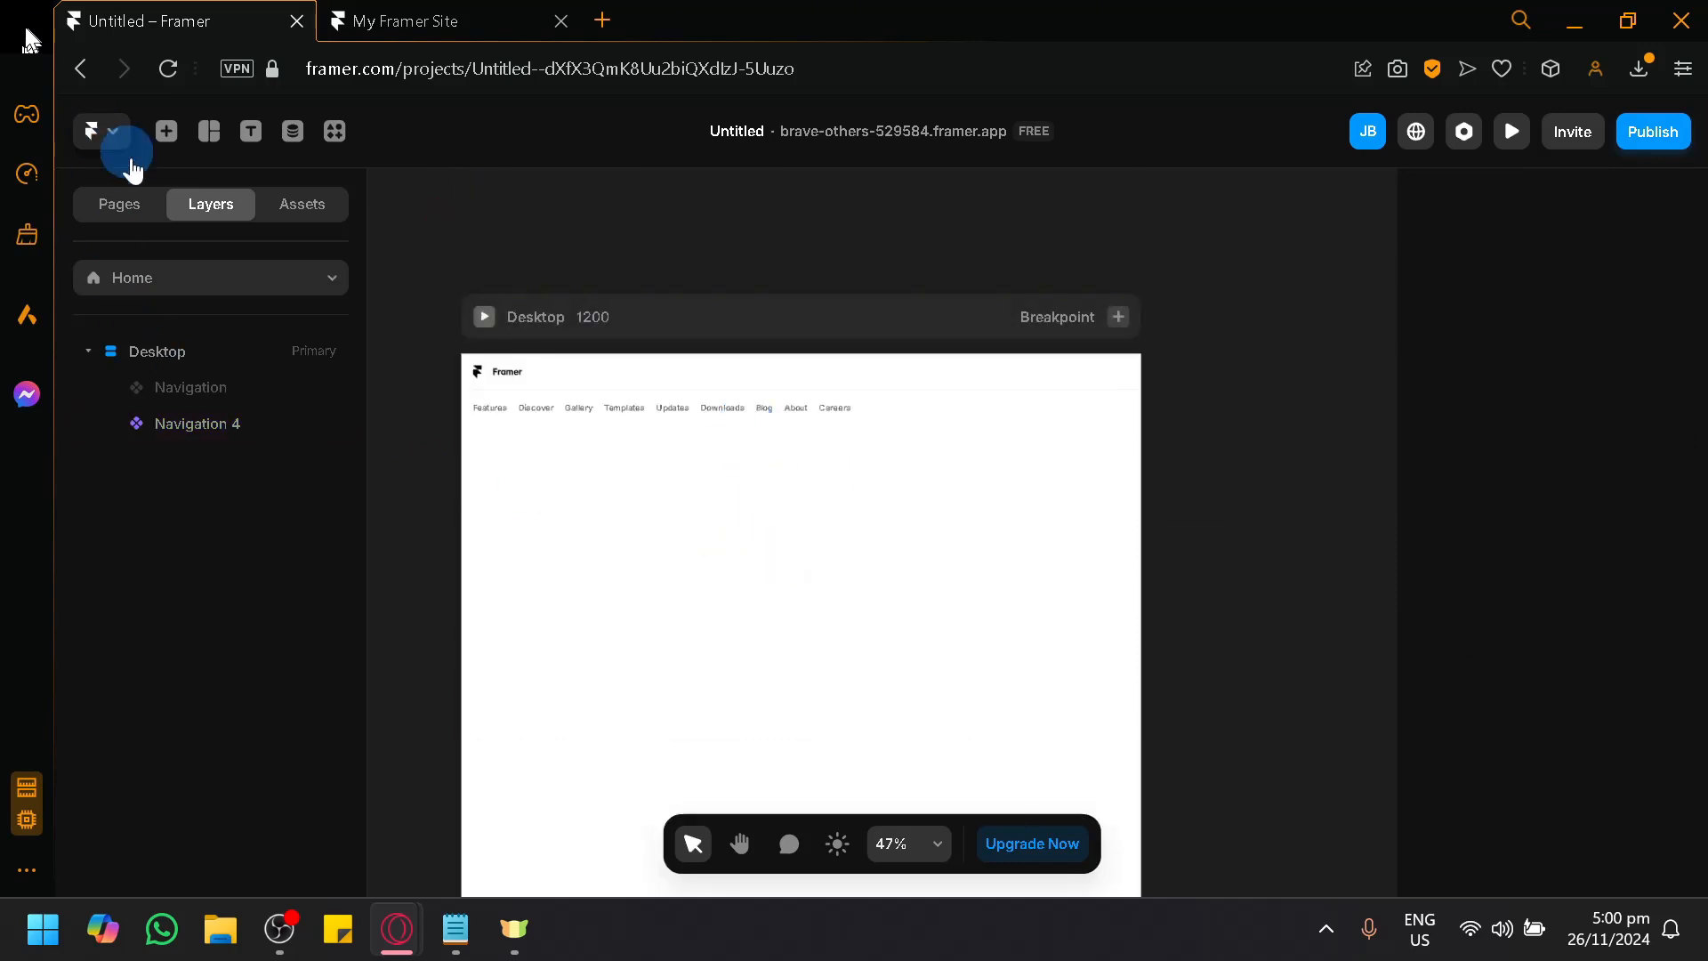
Add the first ready-made dark navigation bar, the single-row one with plain links, to the Desktop page.
click(166, 133)
scroll(494, 538, up, 5)
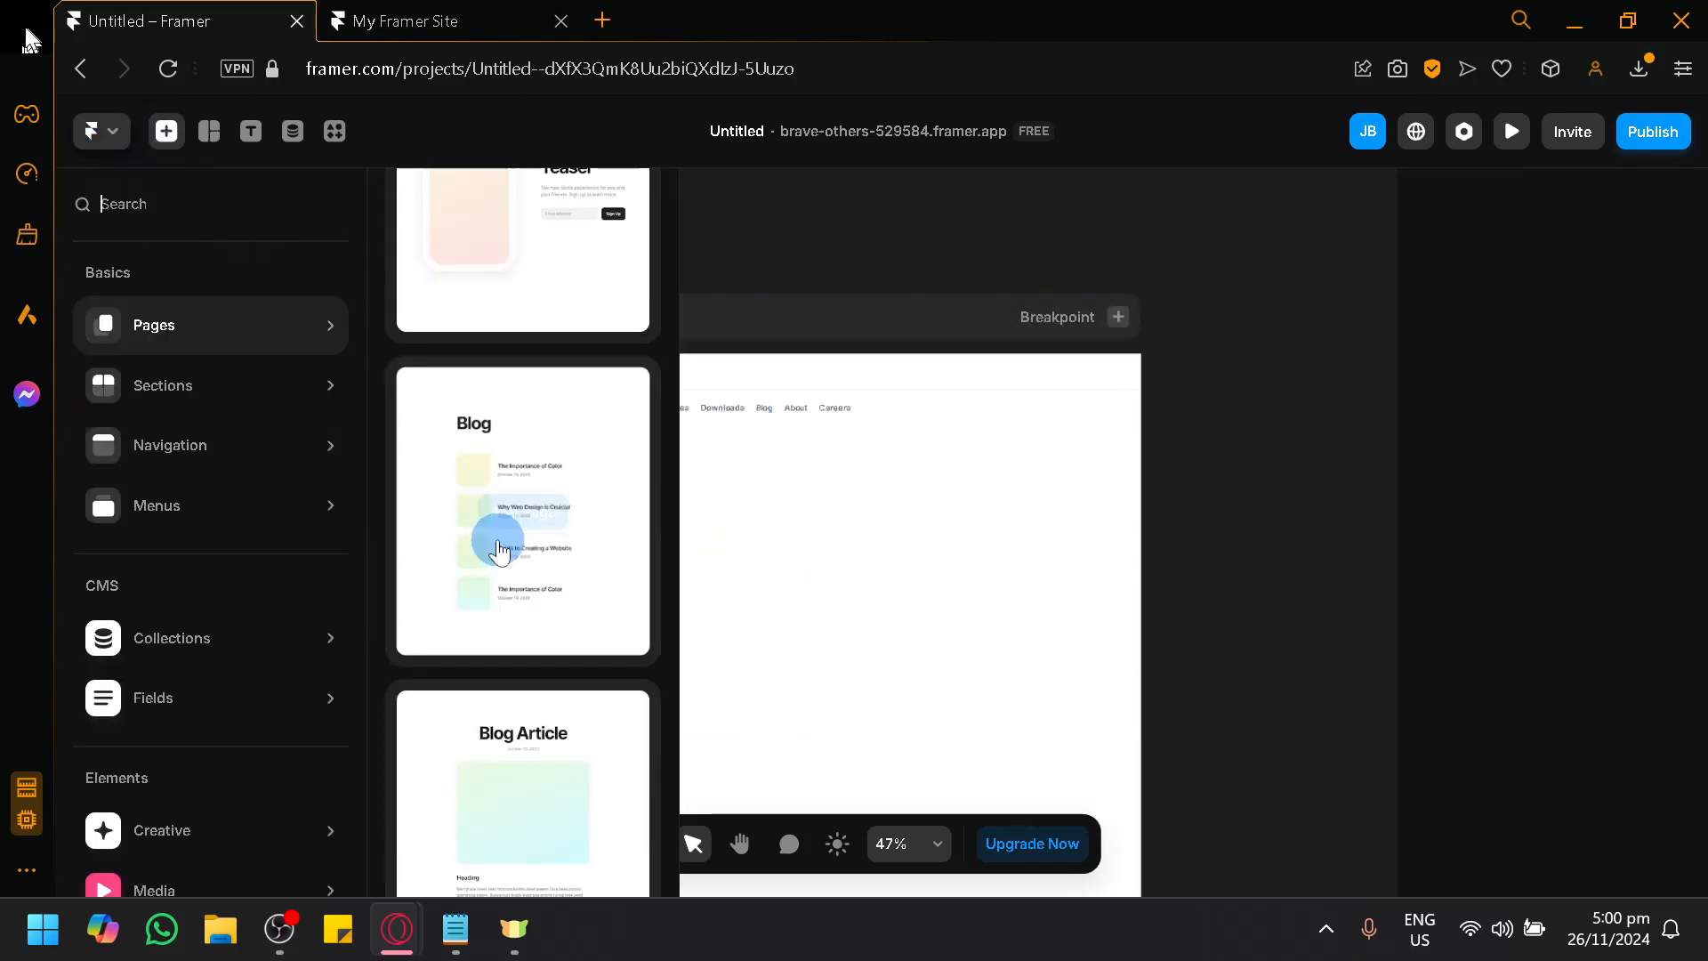
click(257, 457)
click(481, 787)
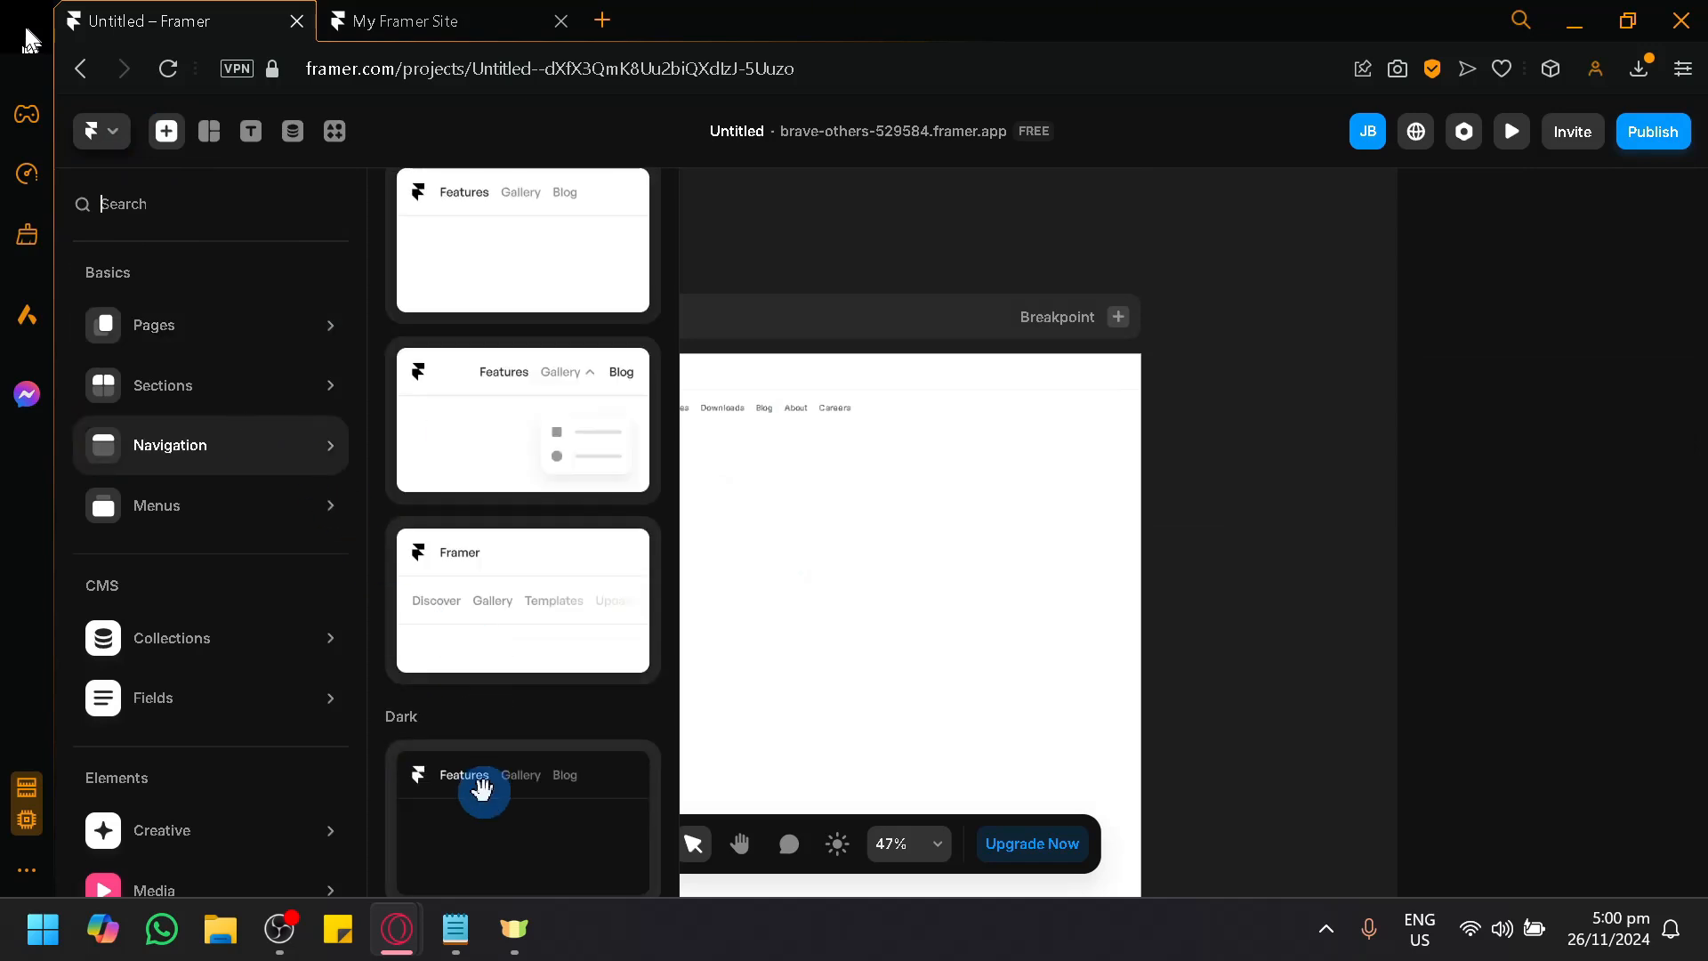
click(1003, 590)
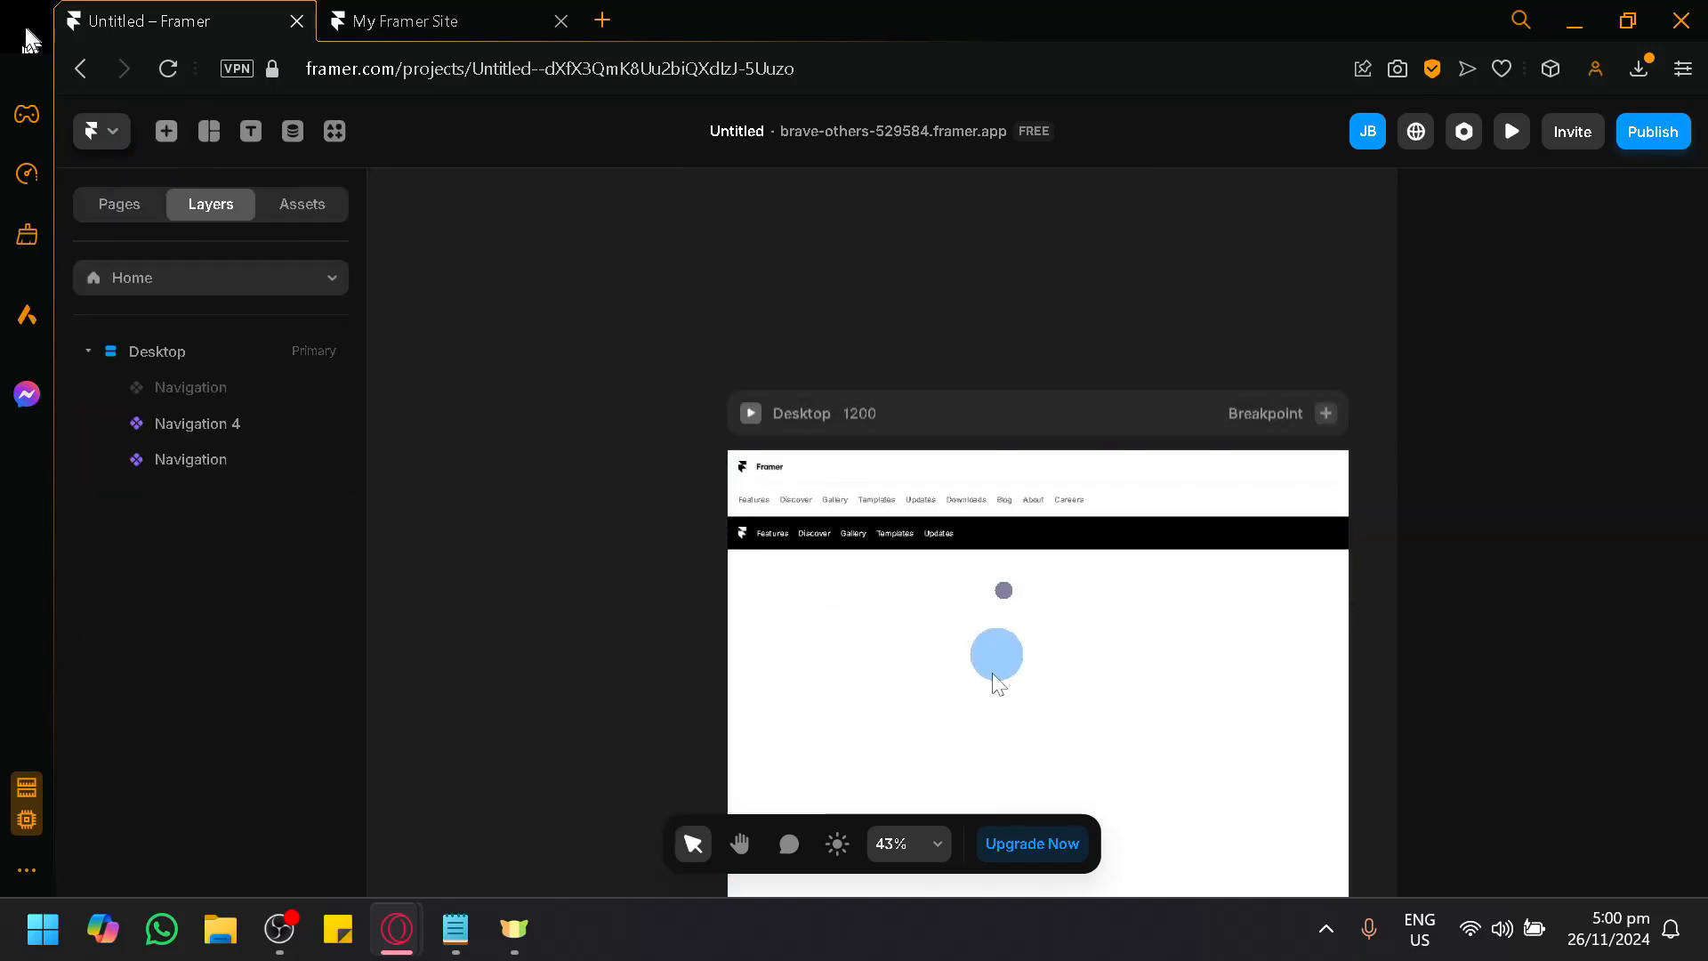
Delete the two-row Navigation 4 bar above the dark navigation bar.
click(1034, 473)
key(Delete)
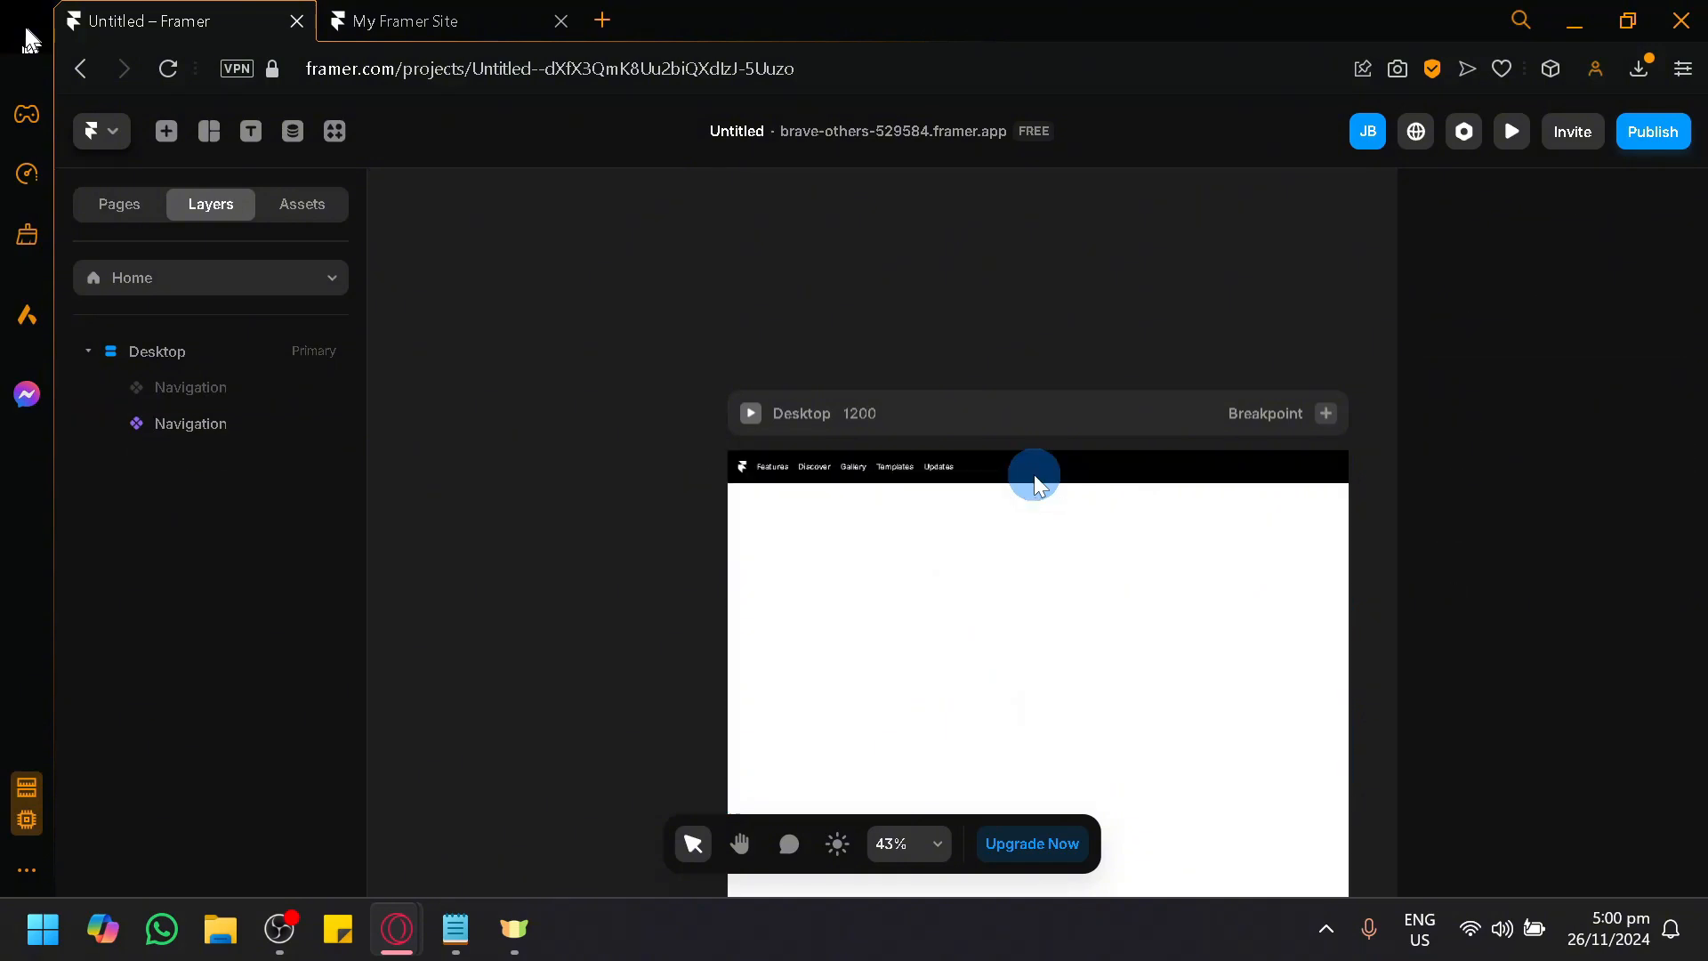
scroll(1065, 483, up, 3)
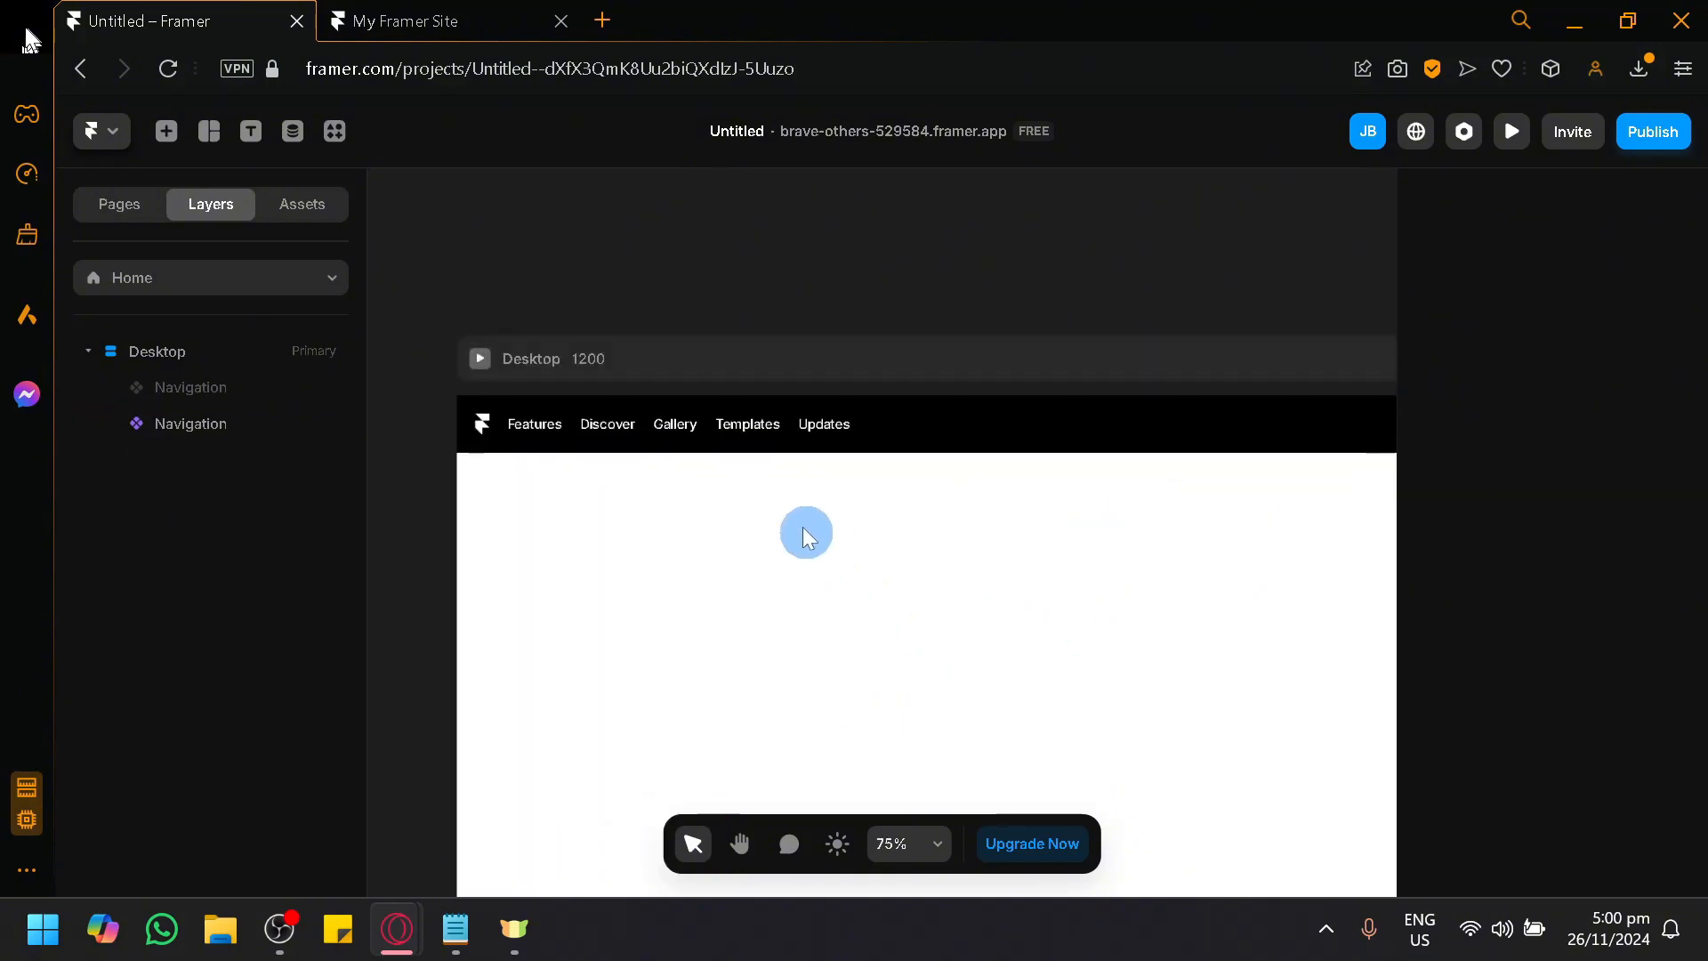